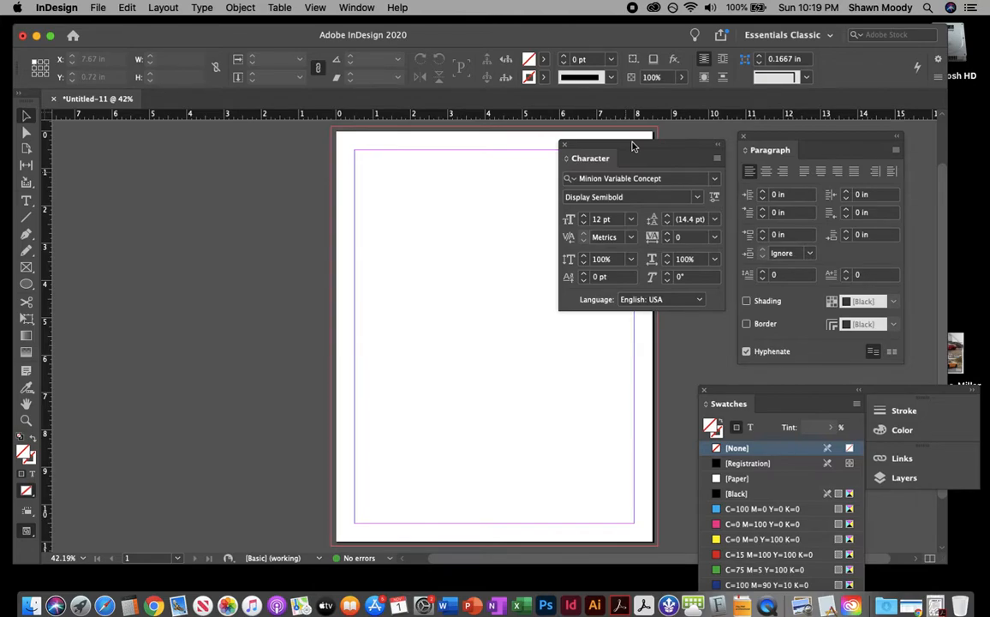
Bring the Character and Paragraph panels side by side over the page, and toggle the Character panel's visibility.
drag(632, 146, 335, 189)
drag(765, 135, 512, 189)
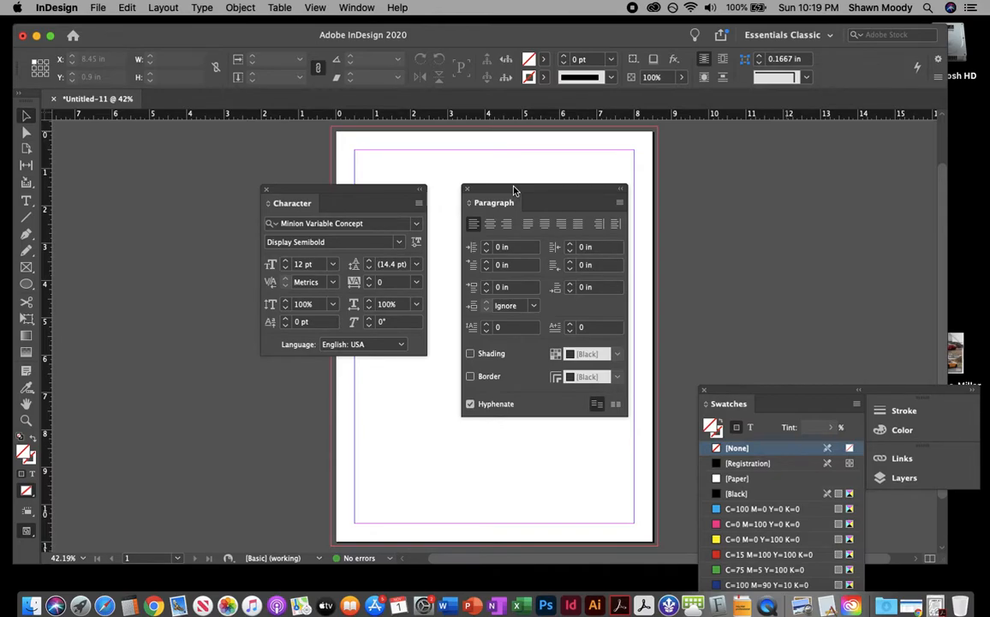
key(super+t)
key(super+t)
key(super+t)
key(super+t)
key(super+t)
key(super+t)
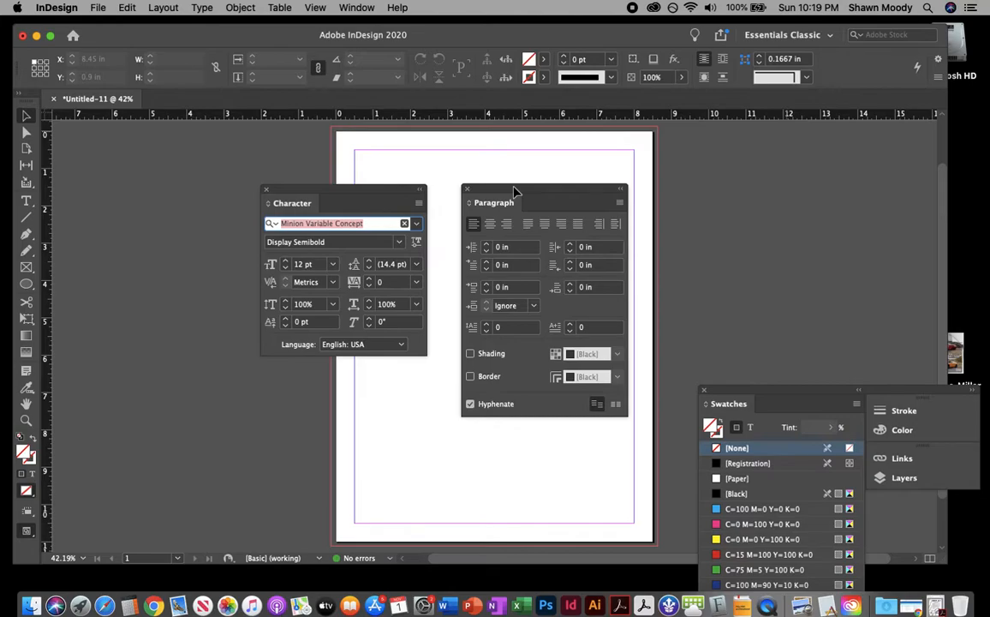
Toggle the Paragraph panel's visibility repeatedly, leaving it shown beside the Character panel.
key(super+alt+t)
key(super+alt+t)
key(super+alt+t)
key(super+alt+t)
key(super+alt+t)
key(super+alt+t)
key(super+alt+t)
key(super+alt+t)
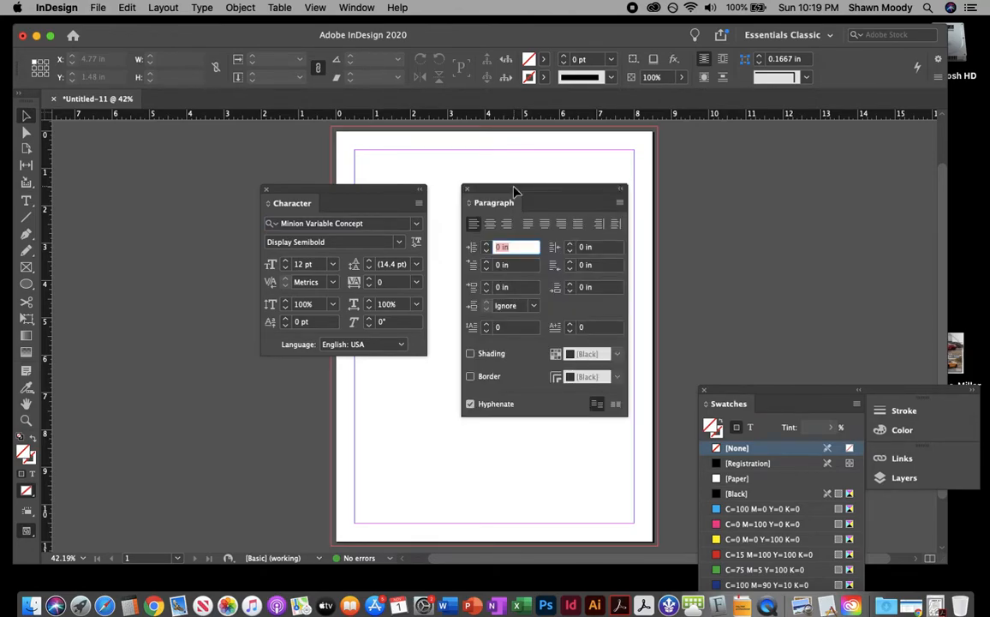
Clear the page by moving the Paragraph and Character panels over to its right side.
drag(514, 190, 816, 143)
drag(386, 191, 695, 171)
key(space)
drag(467, 346, 360, 356)
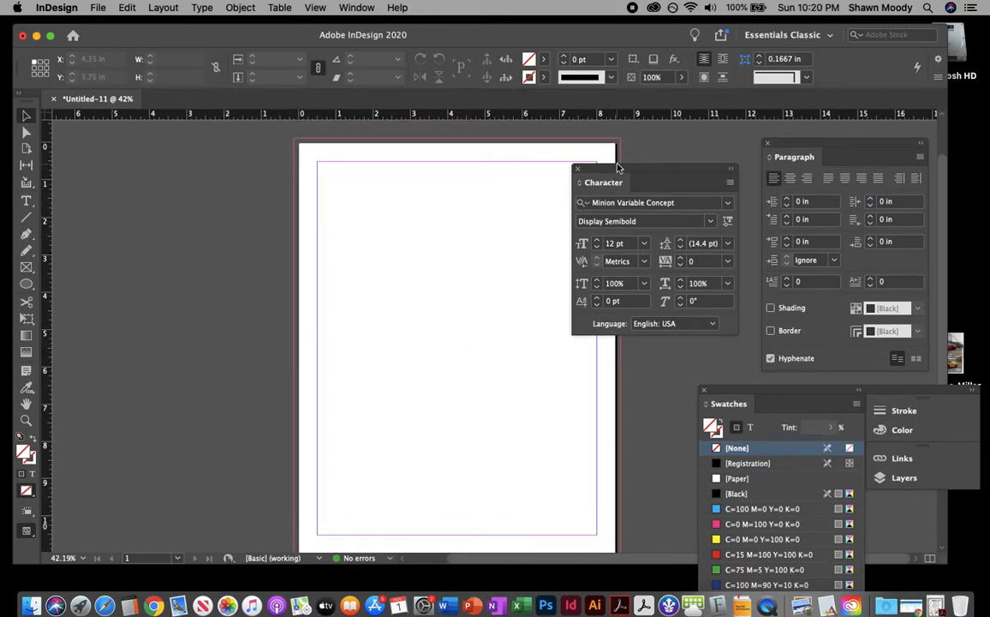
drag(621, 168, 638, 182)
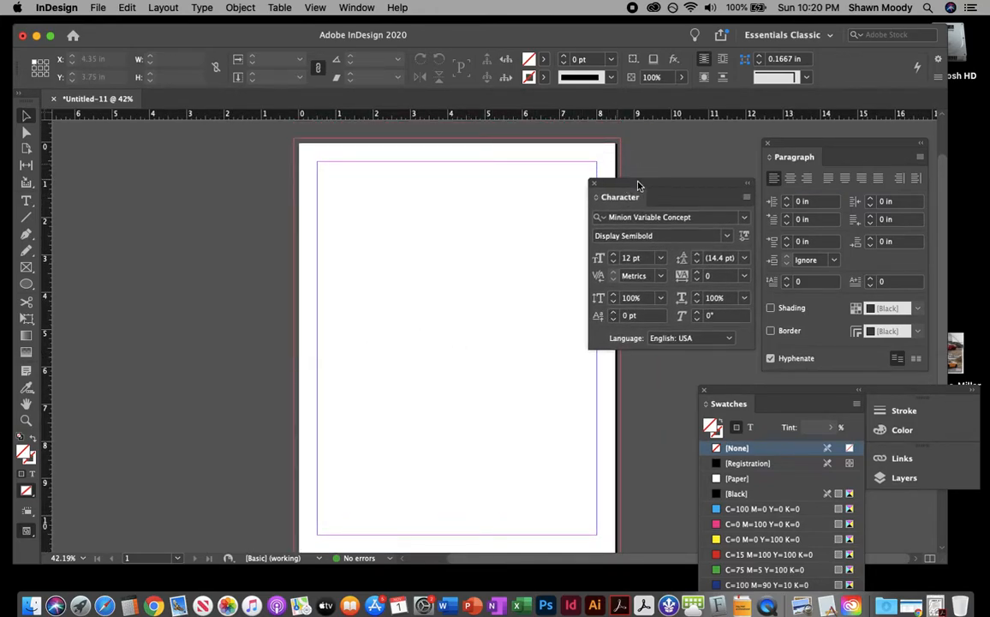
drag(638, 185, 644, 252)
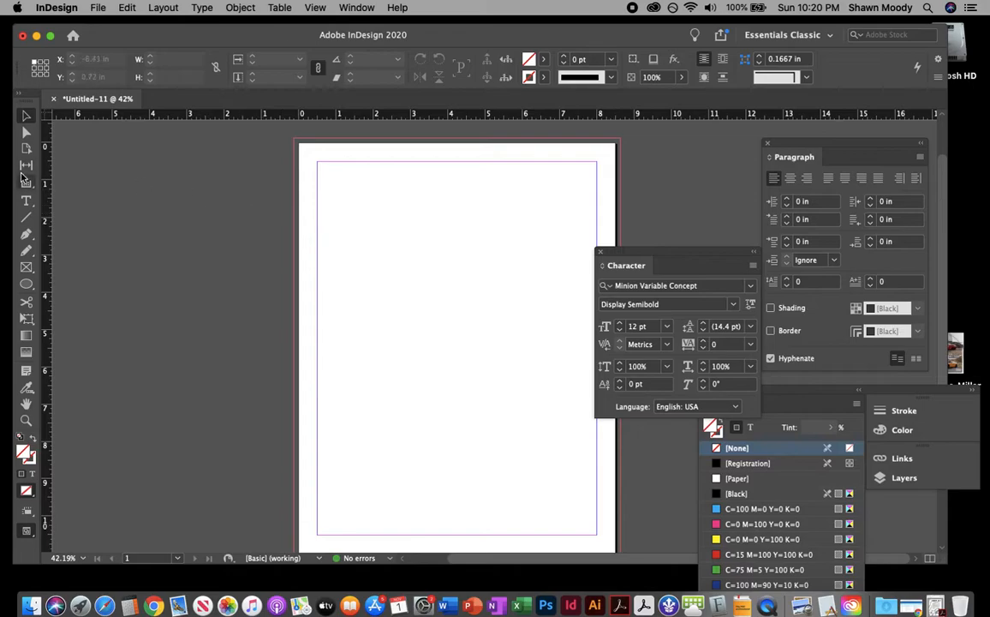
Create a text frame spanning the margins at the top of the page and enter "Headline" in it.
click(26, 200)
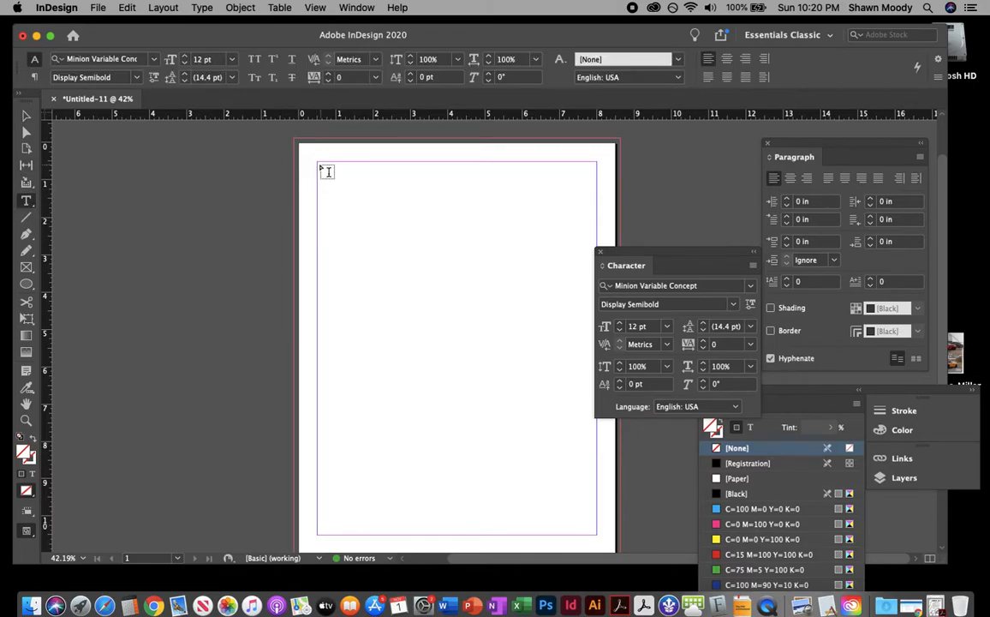
drag(318, 174, 597, 202)
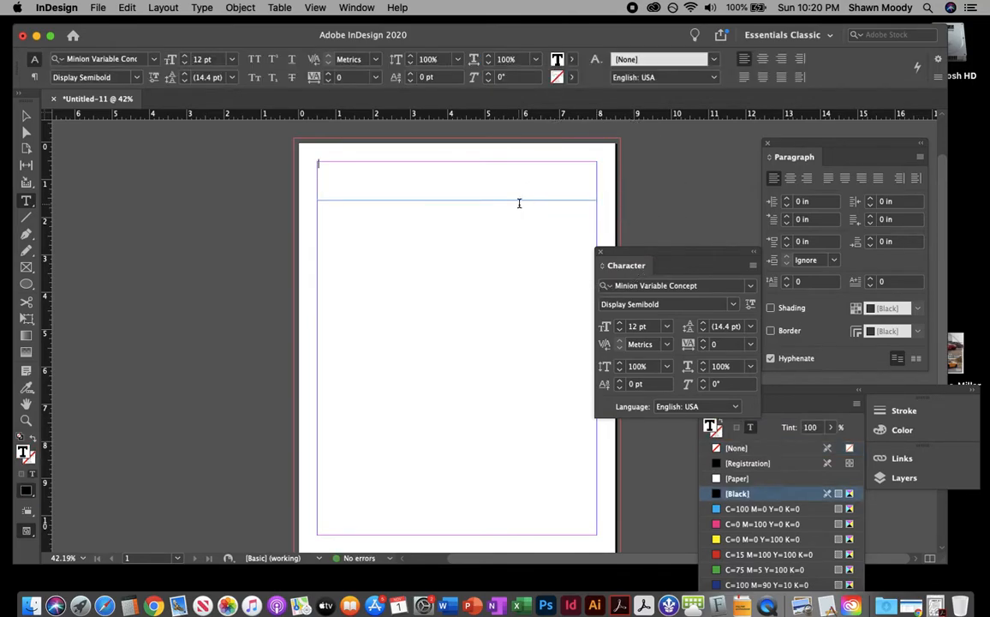
text(Headline)
click(361, 238)
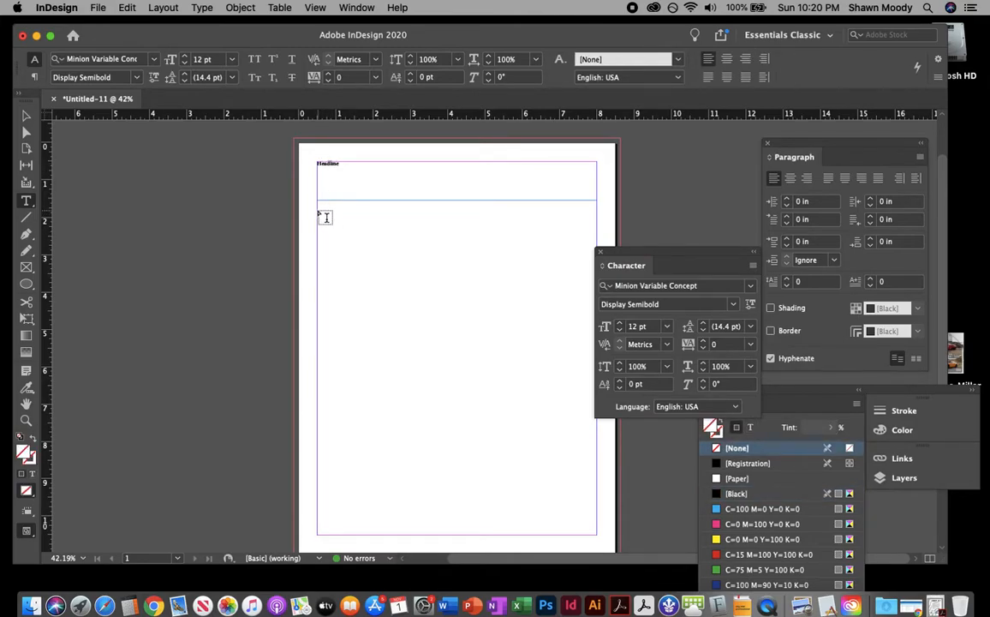
Add a text frame about 7.5 in wide and 0.84 in high below the headline frame, containing "Subhead".
drag(325, 209, 597, 234)
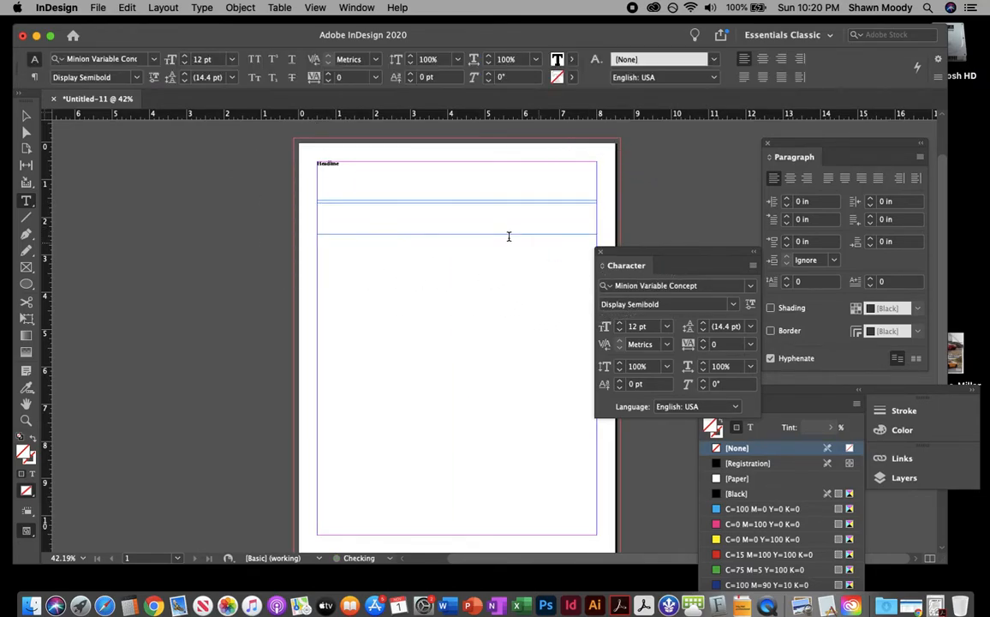
text(Subhead)
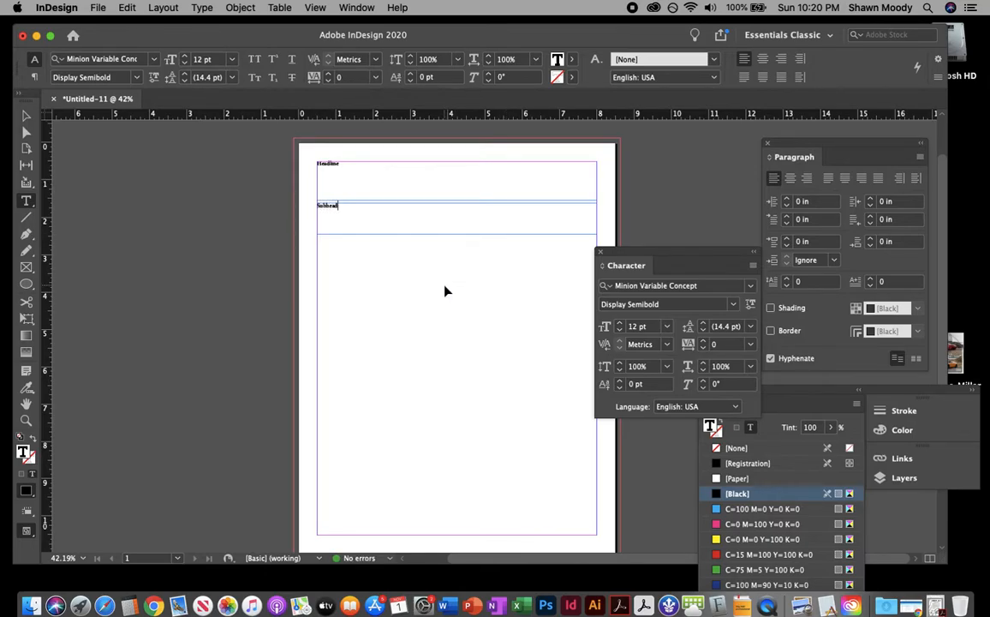
click(305, 299)
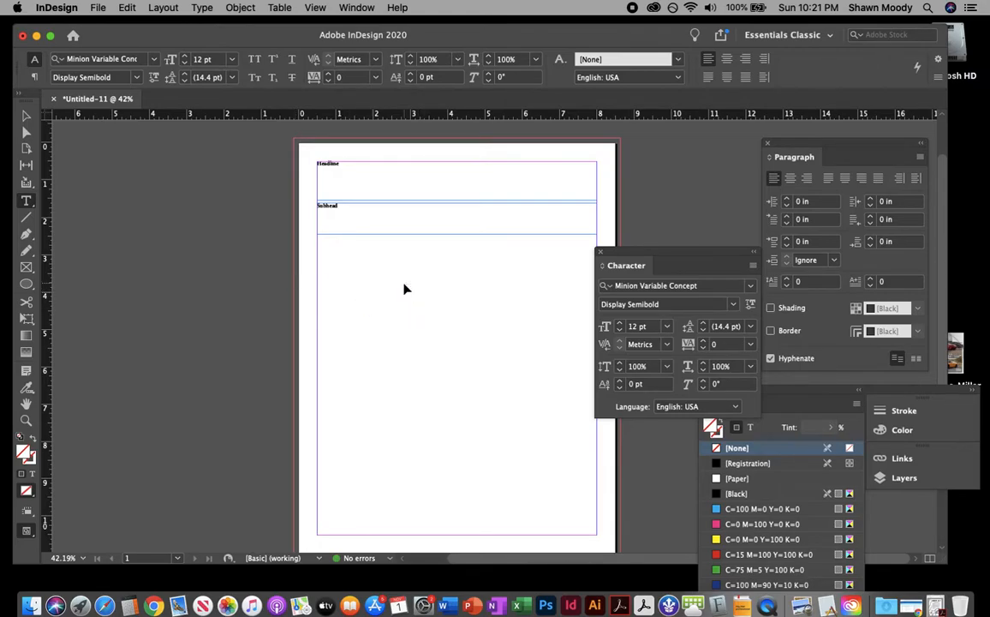
Place the text file "Program spell check copy.TXT" in a frame filling the margin area below the subhead.
key(super+d)
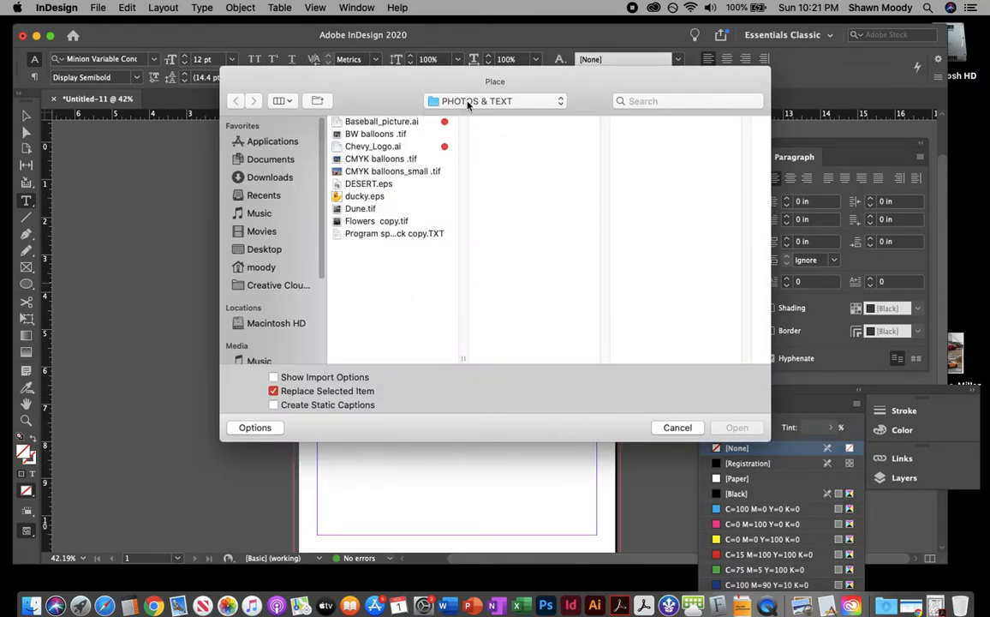
click(355, 233)
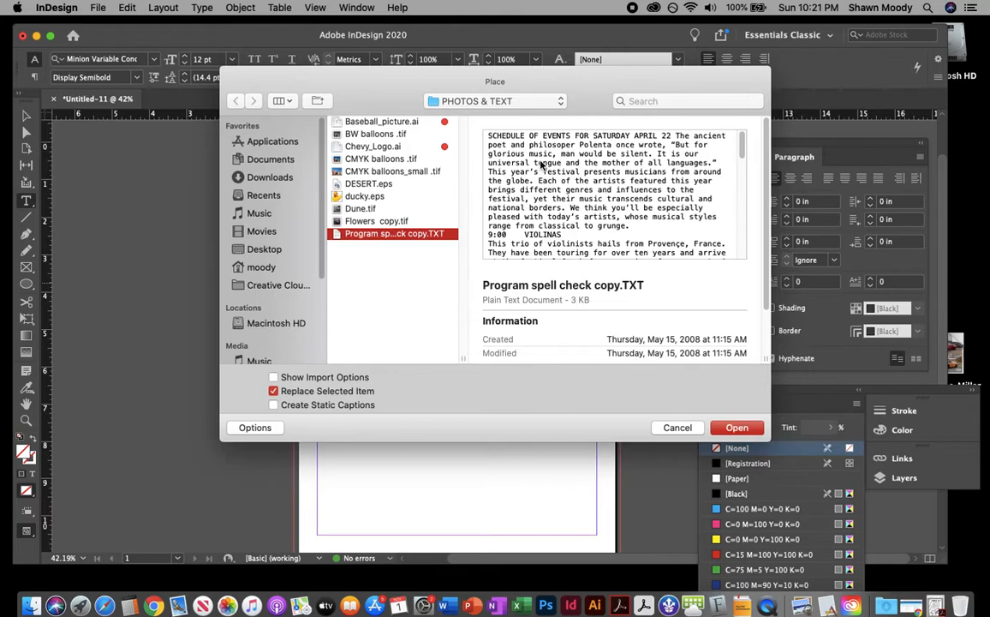
click(735, 427)
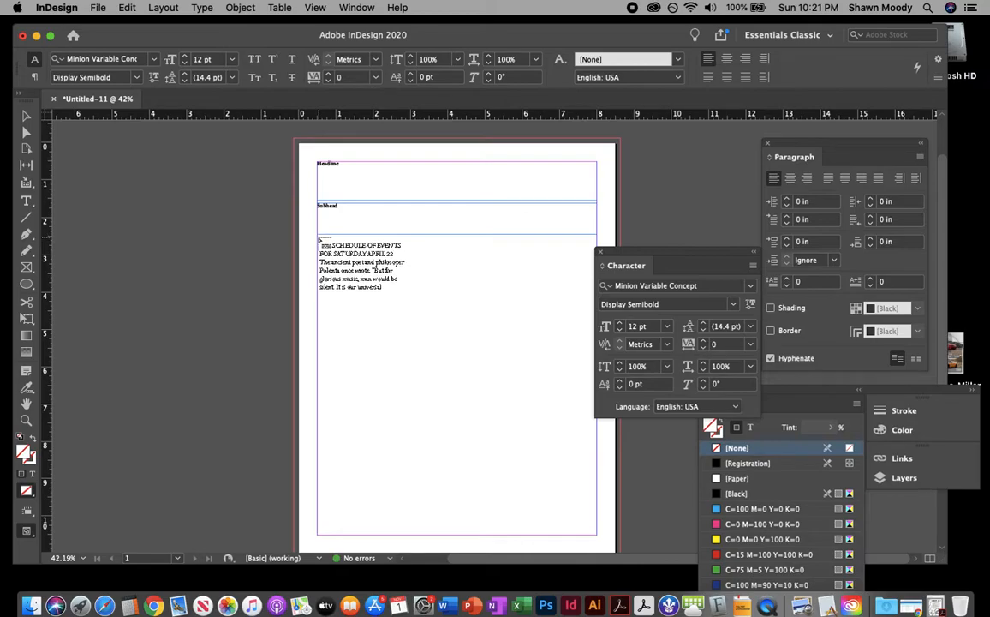
click(319, 242)
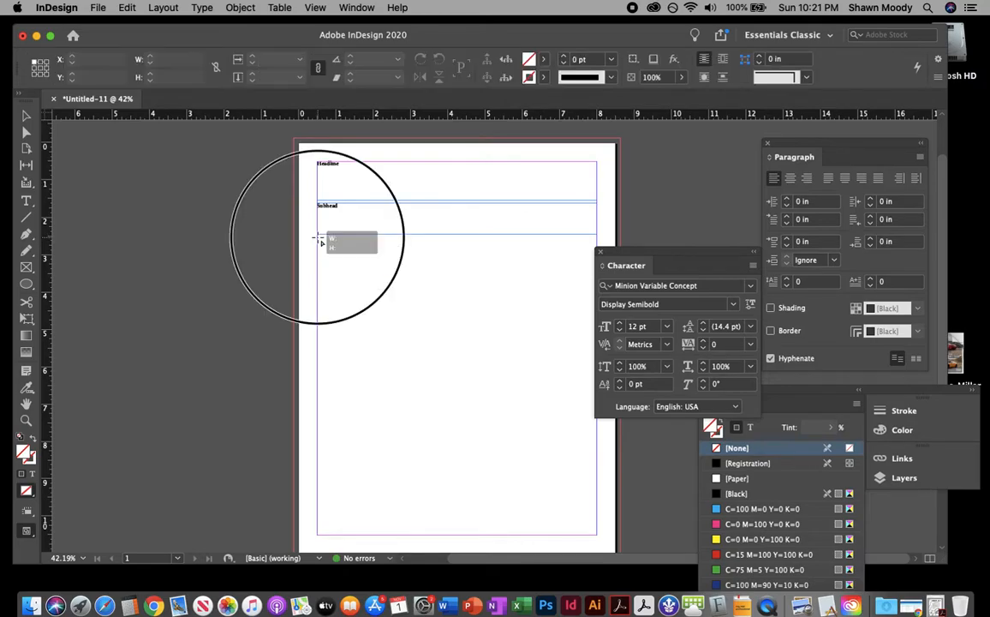
Arrange the Character panel just left of the page and the Paragraph panel just right of it.
drag(671, 251, 172, 229)
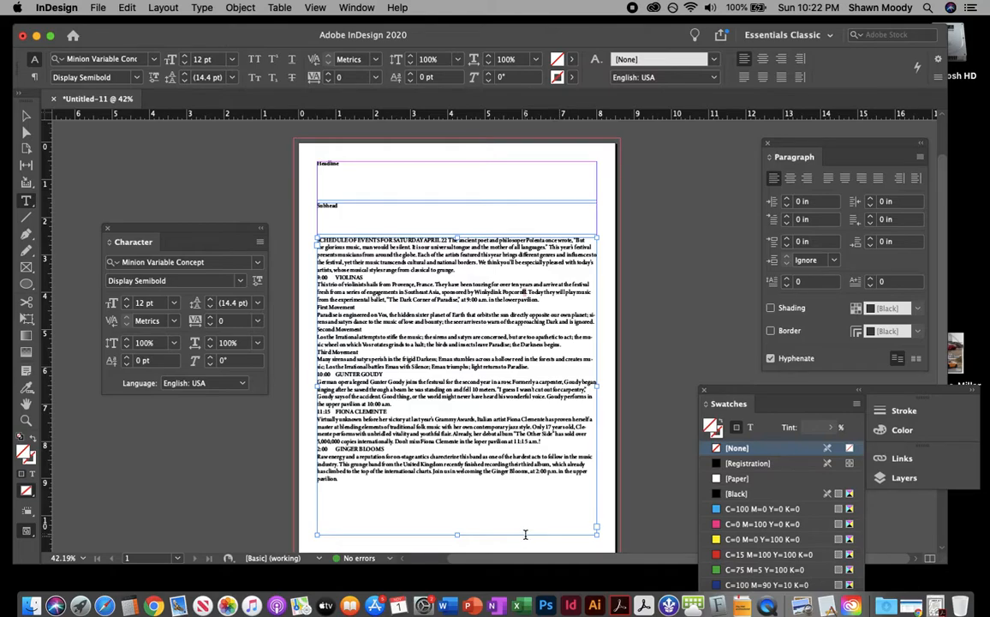
drag(790, 145, 675, 150)
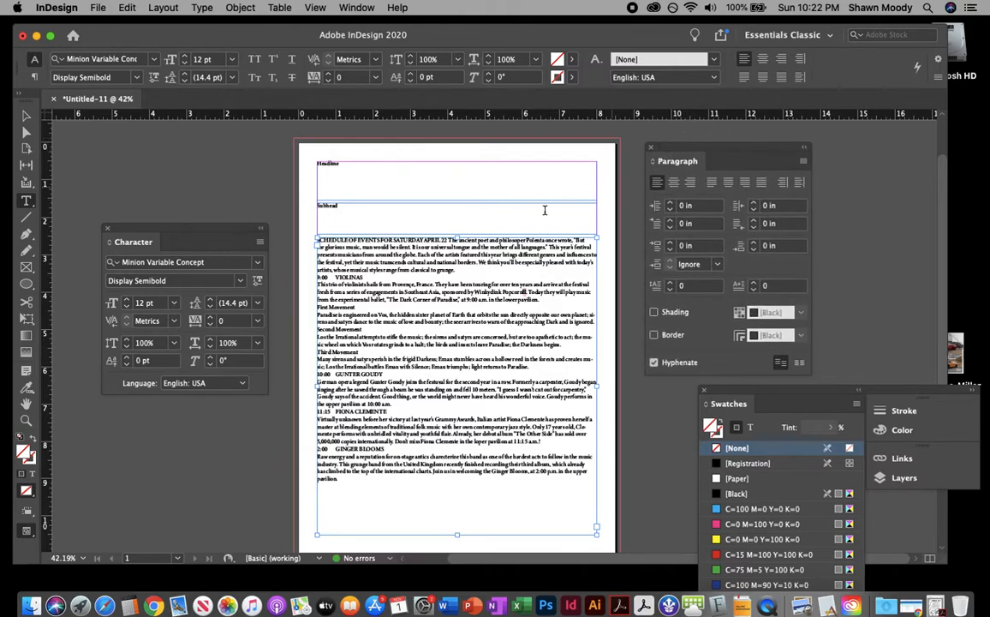
drag(142, 236, 176, 176)
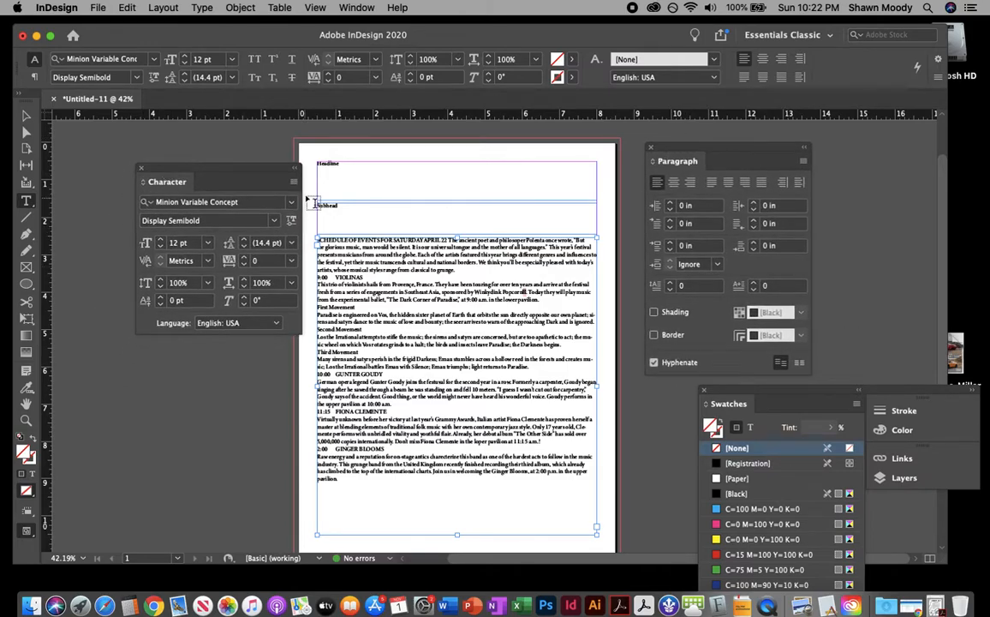
Format the word "Headline" in the Manteiga font at 72 pt.
drag(345, 163, 315, 166)
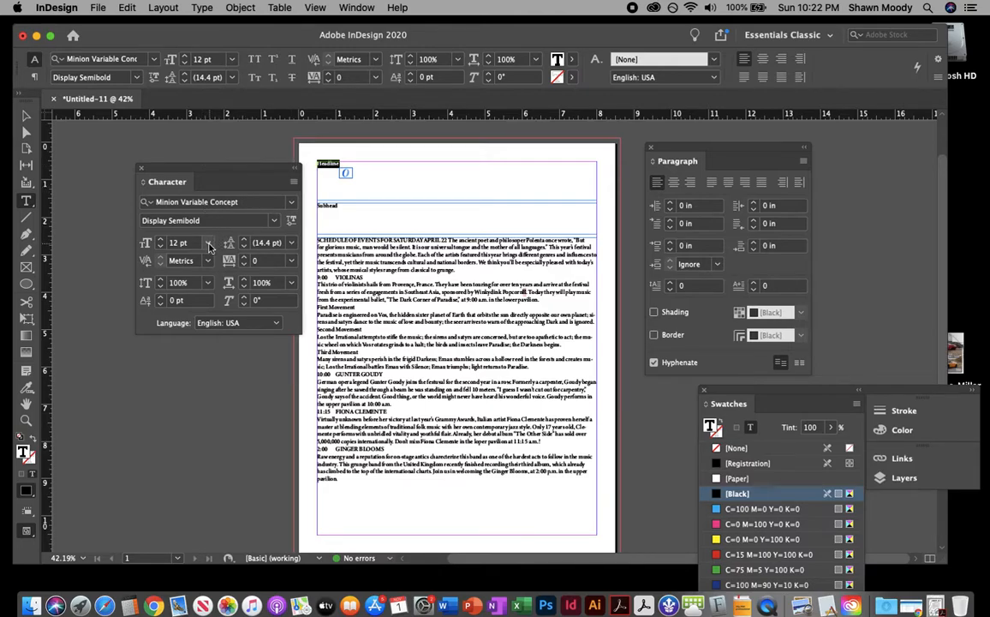
click(208, 243)
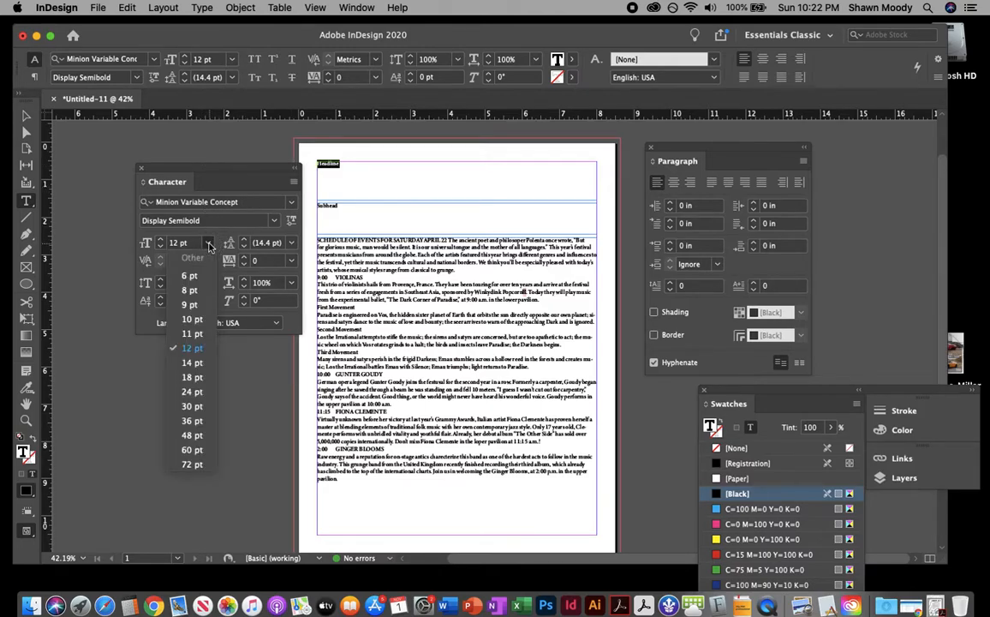
click(192, 464)
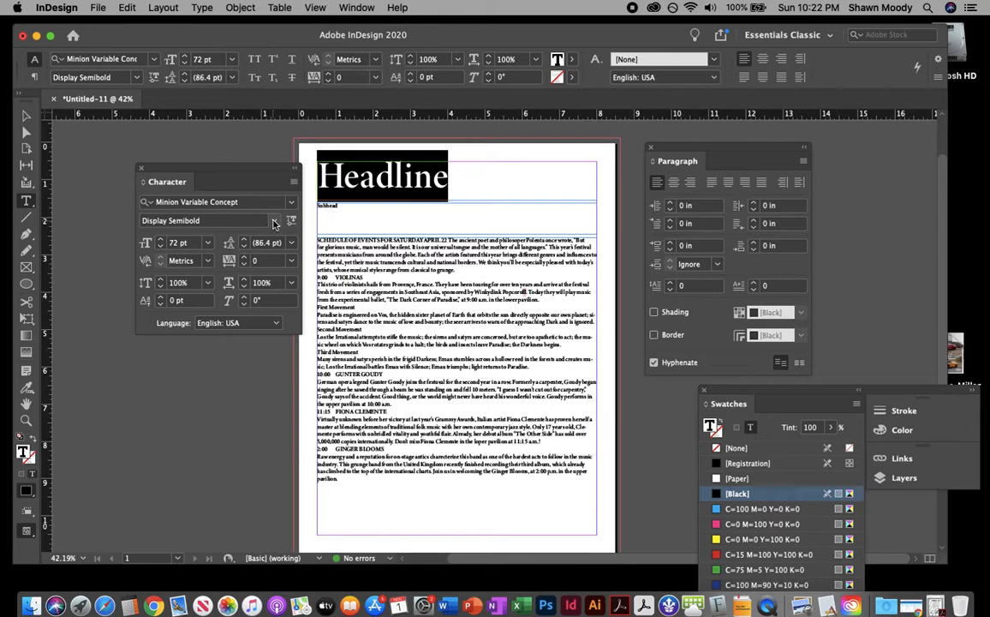
click(272, 221)
click(275, 221)
click(291, 203)
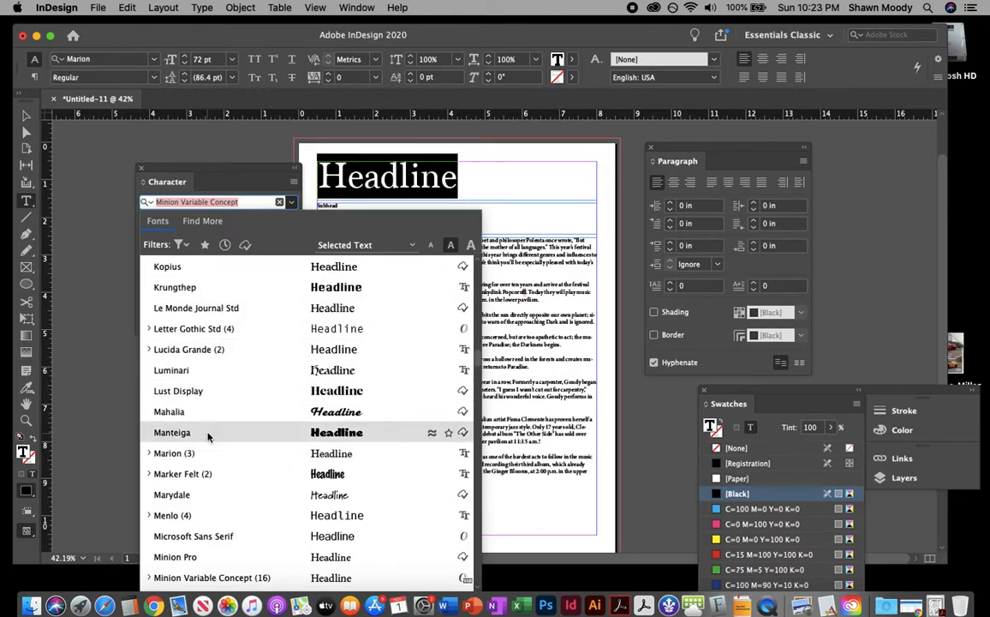
scroll(206, 438, down, 2)
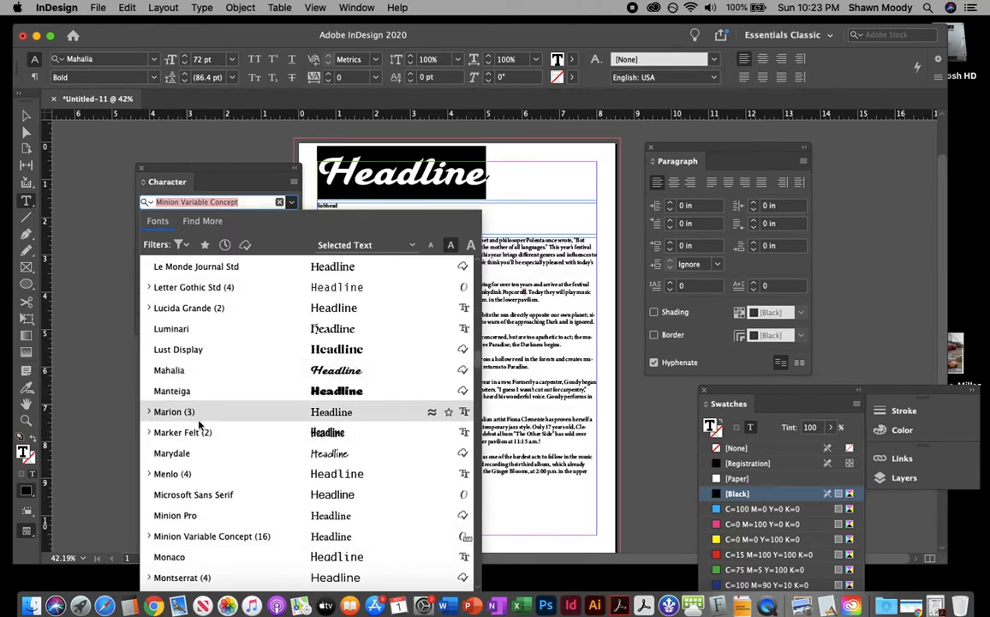
click(247, 395)
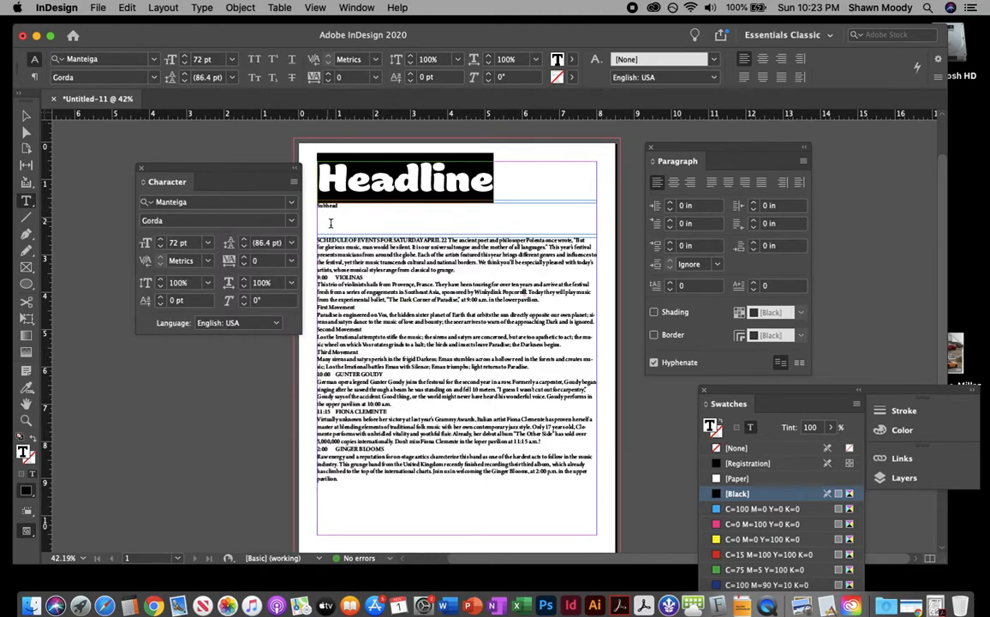
Format the word "Subhead" in the Lust Display font at 48 pt.
click(341, 207)
drag(341, 207, 316, 207)
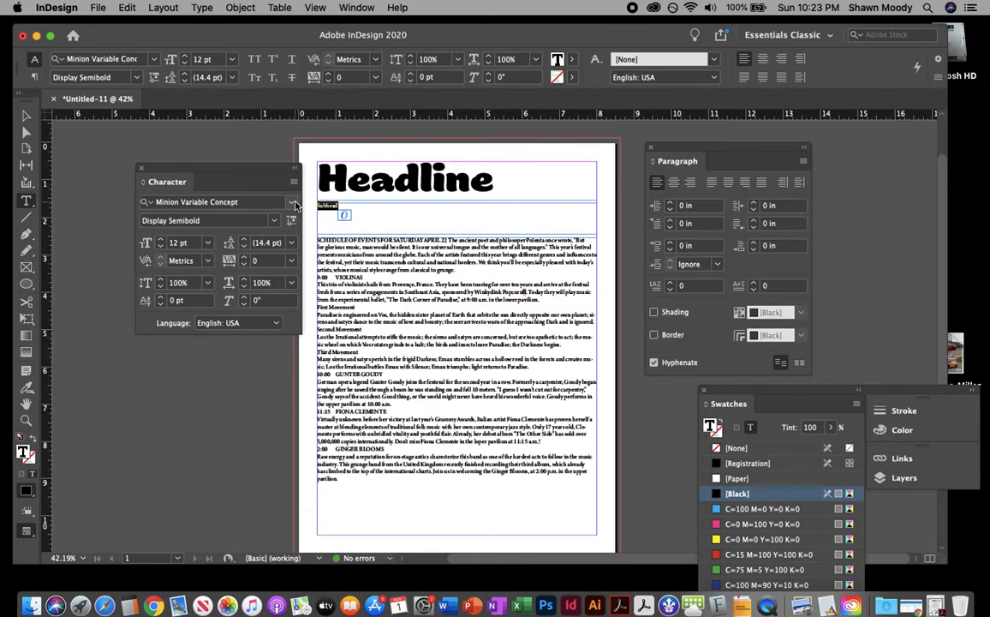
click(293, 206)
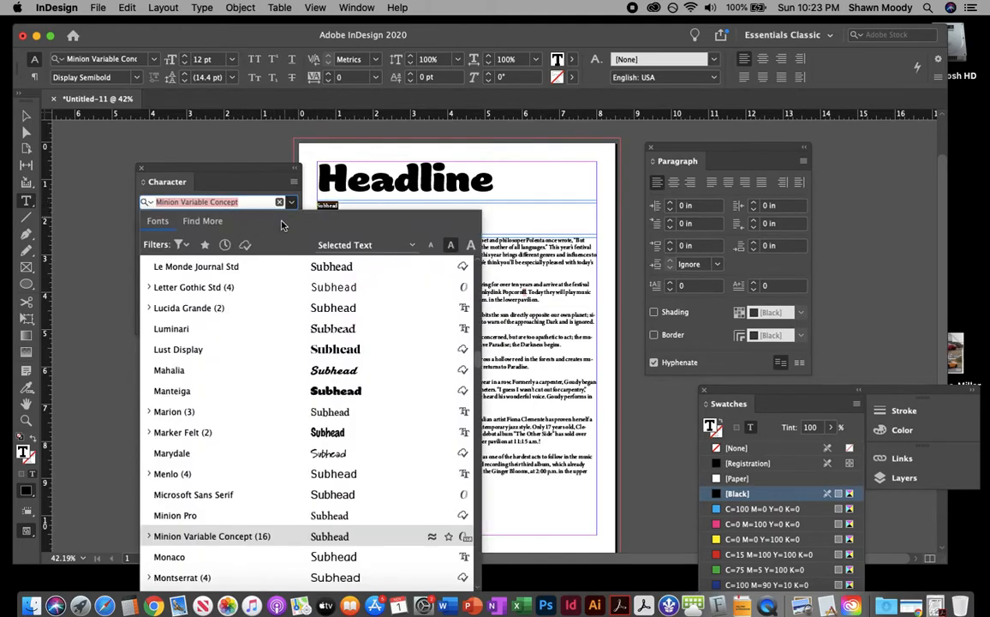
click(202, 346)
click(207, 243)
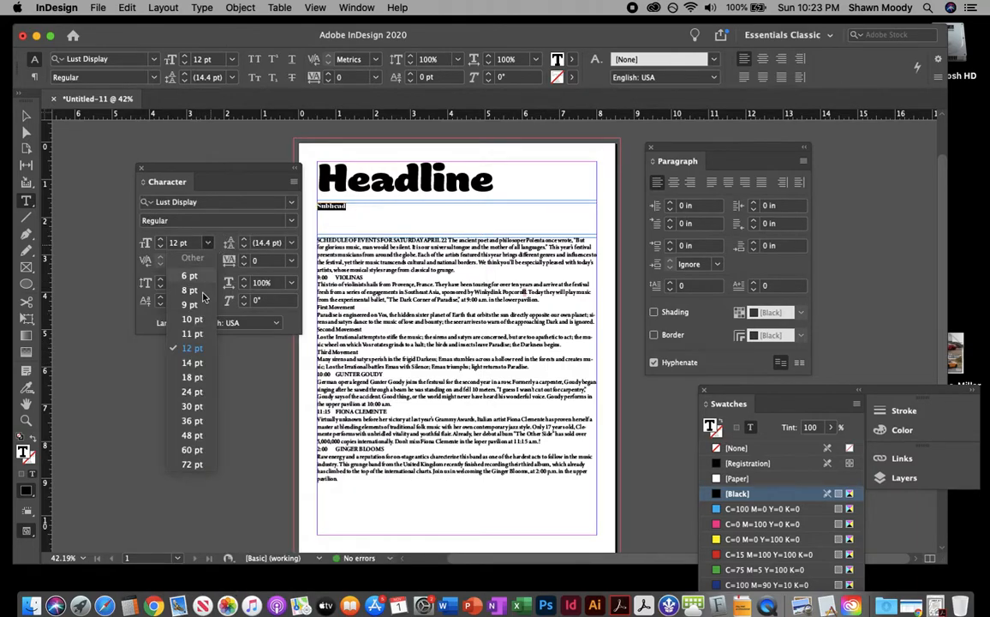
click(196, 435)
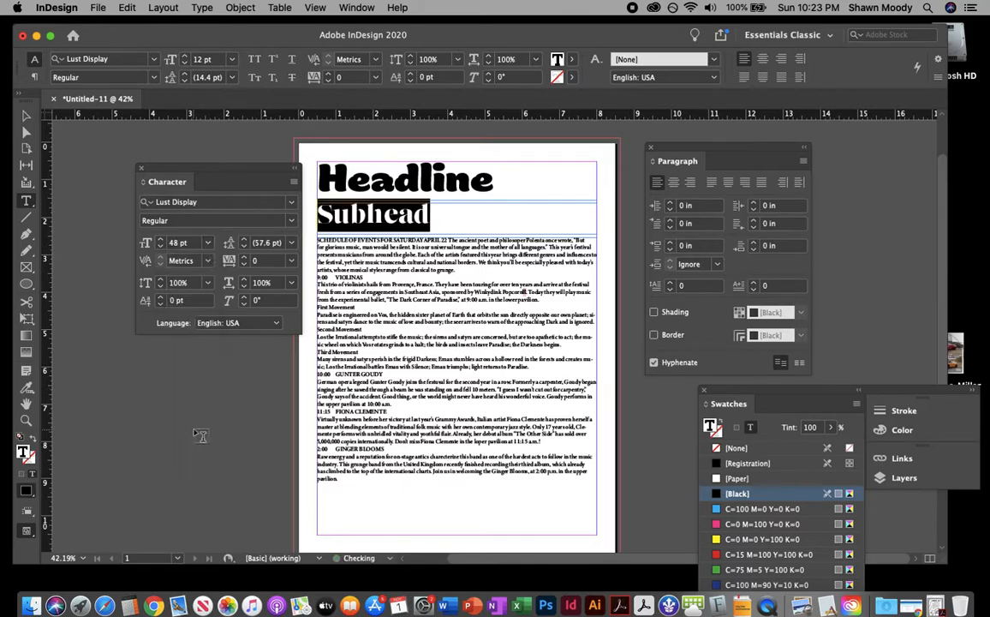
click(413, 214)
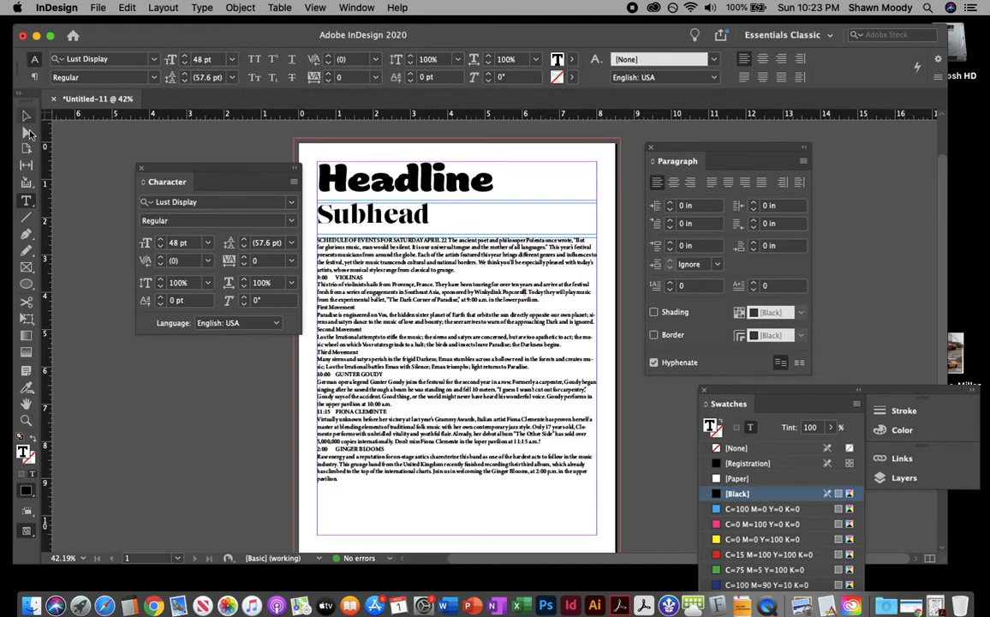
Show the document's hidden characters and examine the space, tab and paragraph marks throughout the placed schedule text.
click(27, 118)
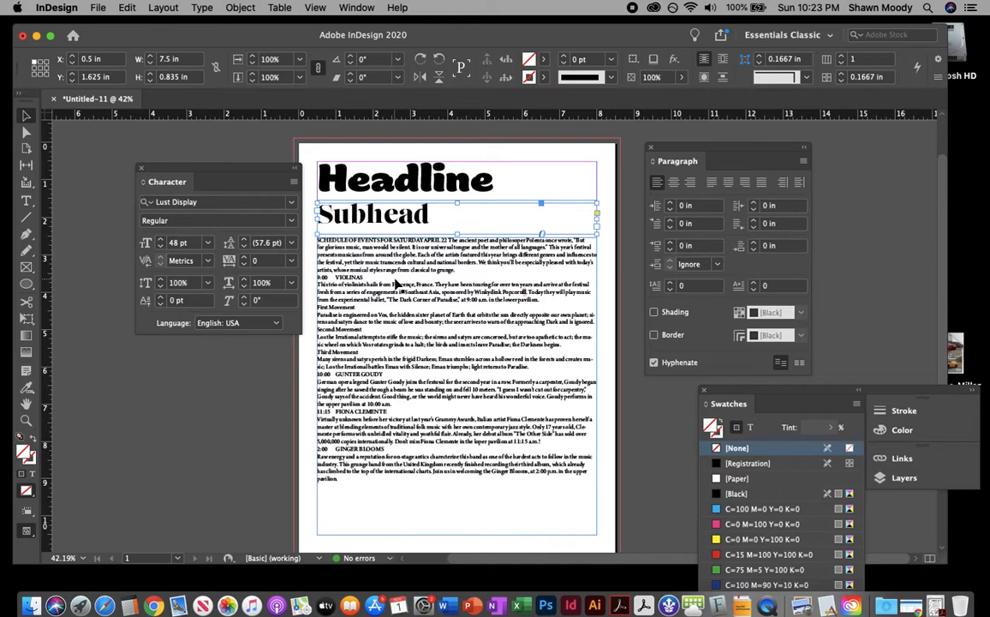
key(super+alt+i)
key(super+equal)
key(super+equal)
key(super+equal)
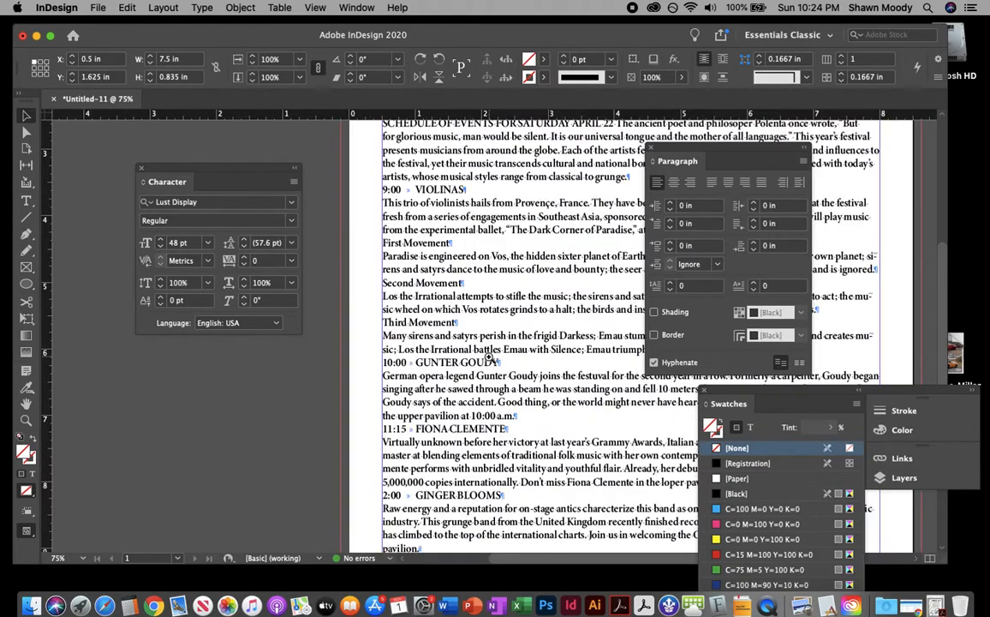
drag(486, 221, 449, 174)
key(super+equal)
key(super+equal)
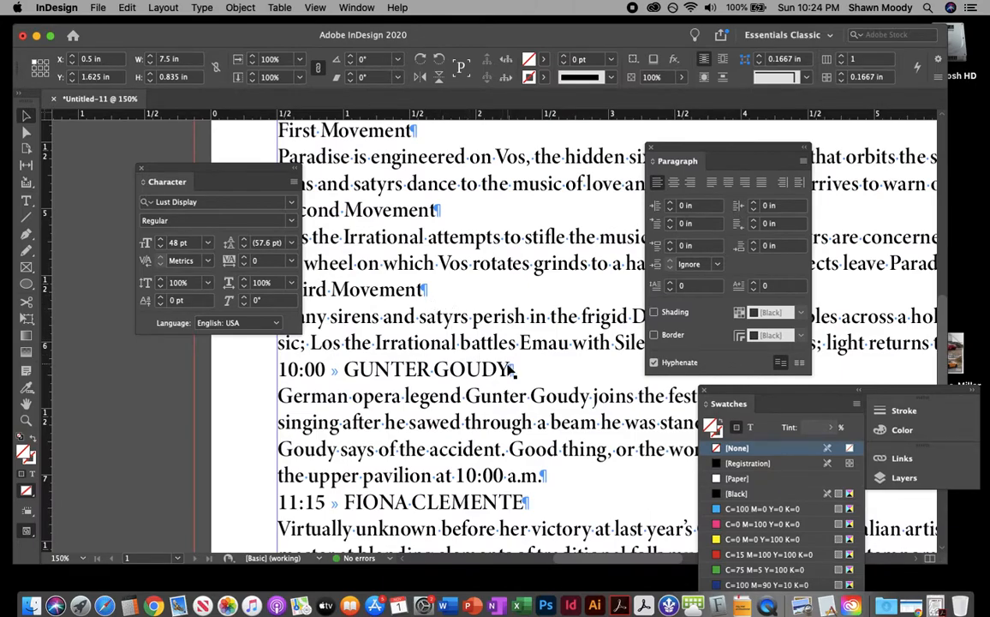
scroll(551, 489, down, 5)
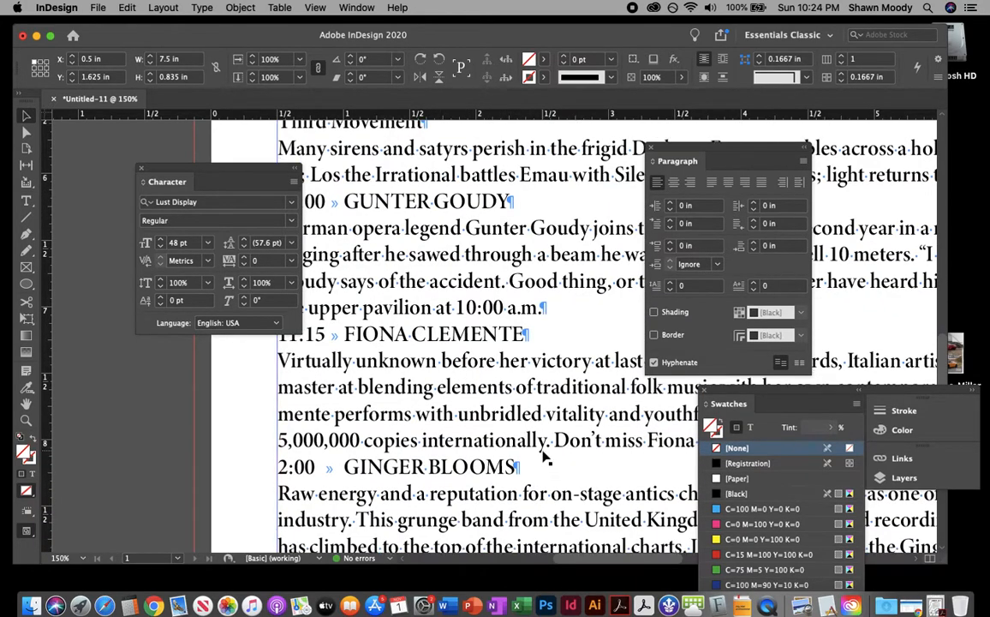
scroll(517, 392, up, 1)
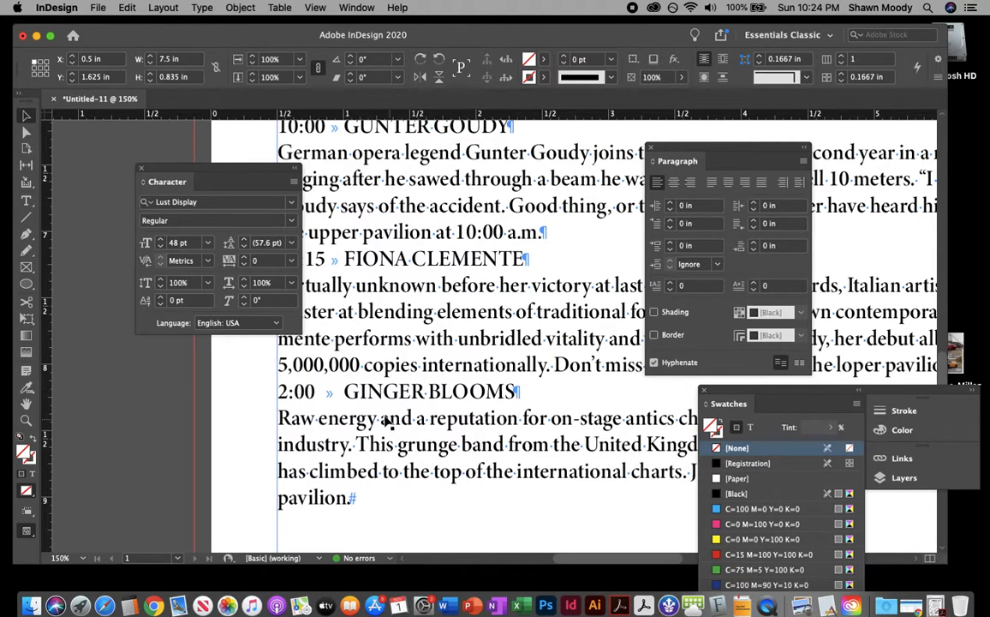
Insert extra spaces inside the word "from" in the opening paragraph of the schedule text.
scroll(457, 383, up, 15)
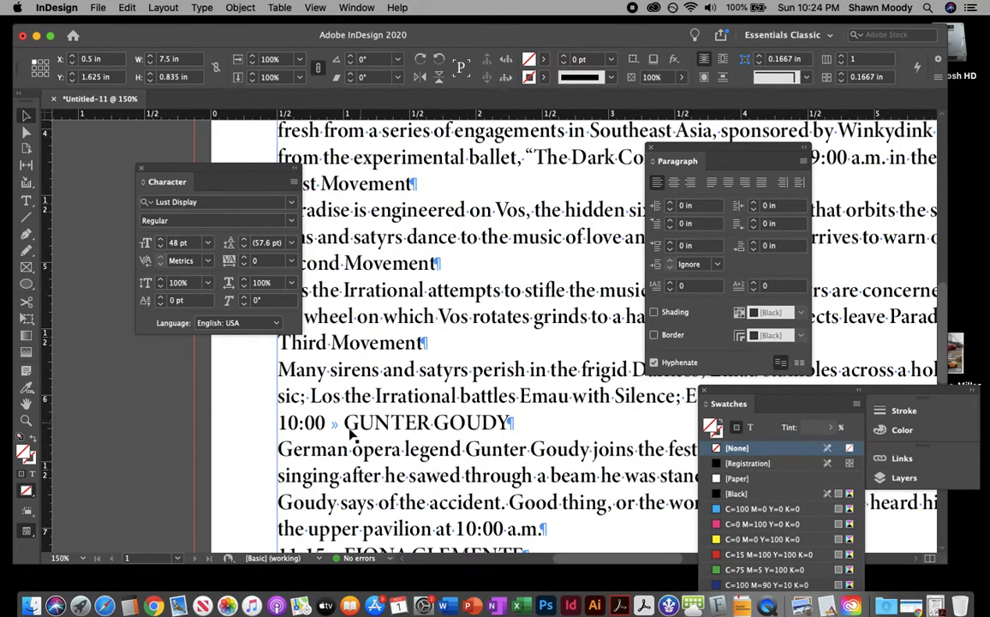
scroll(398, 420, down, 3)
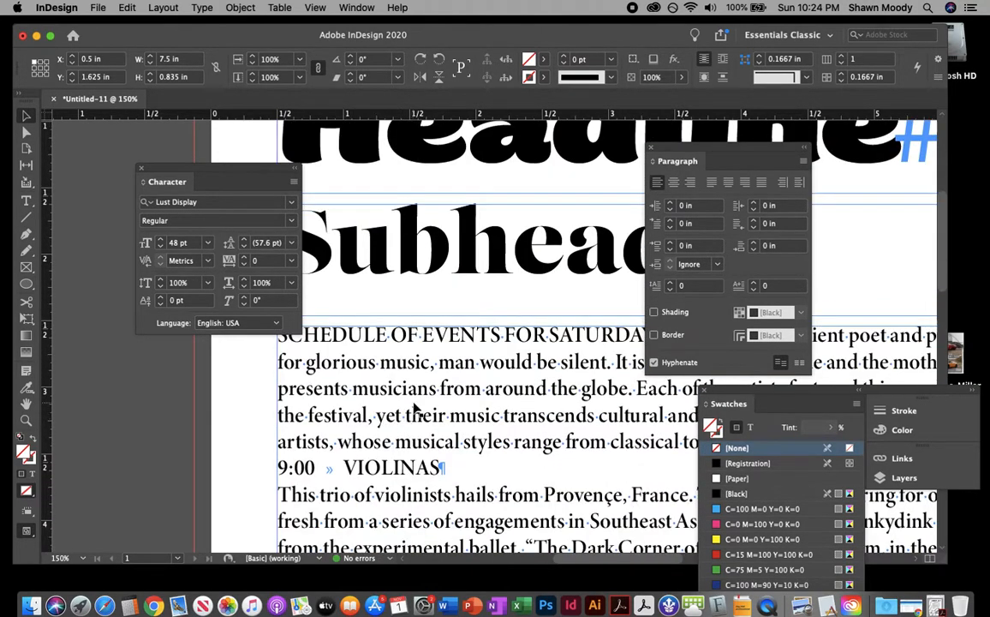
double_click(461, 396)
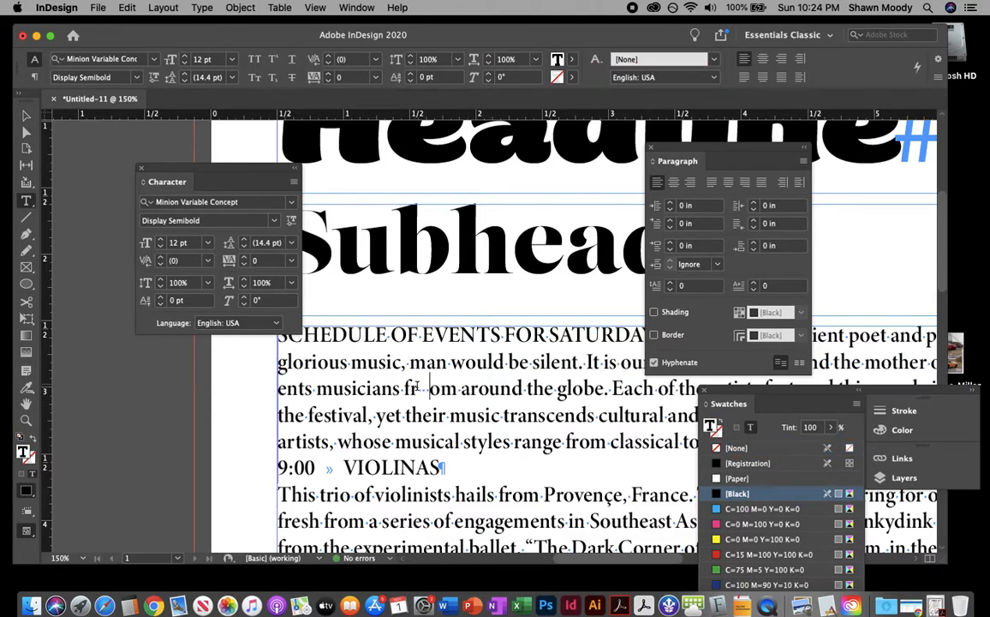
Insert a forced line break before "The Dark Corner of Paradise" in the VIOLINAS paragraph.
scroll(462, 419, down, 4)
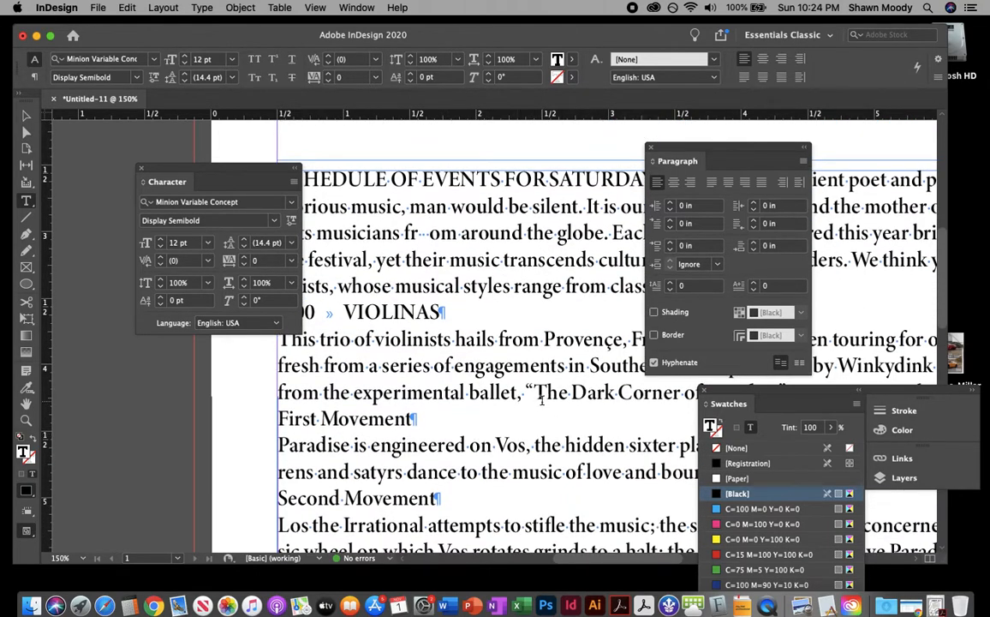
click(528, 392)
key(shift+Return)
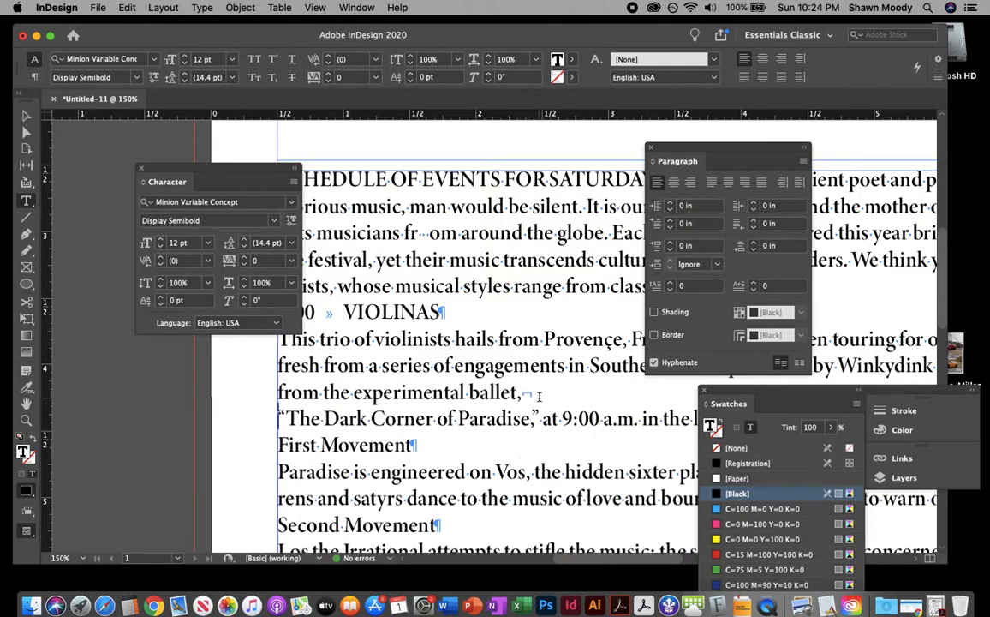
Move the Character and Paragraph panels outward so they uncover the schedule text.
scroll(479, 453, down, 3)
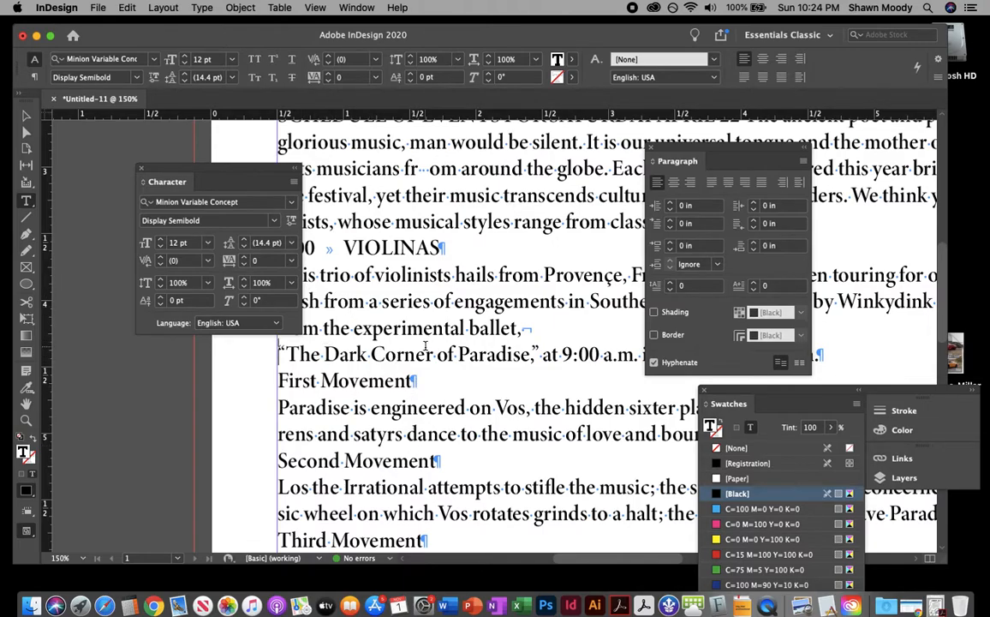
drag(208, 167, 159, 180)
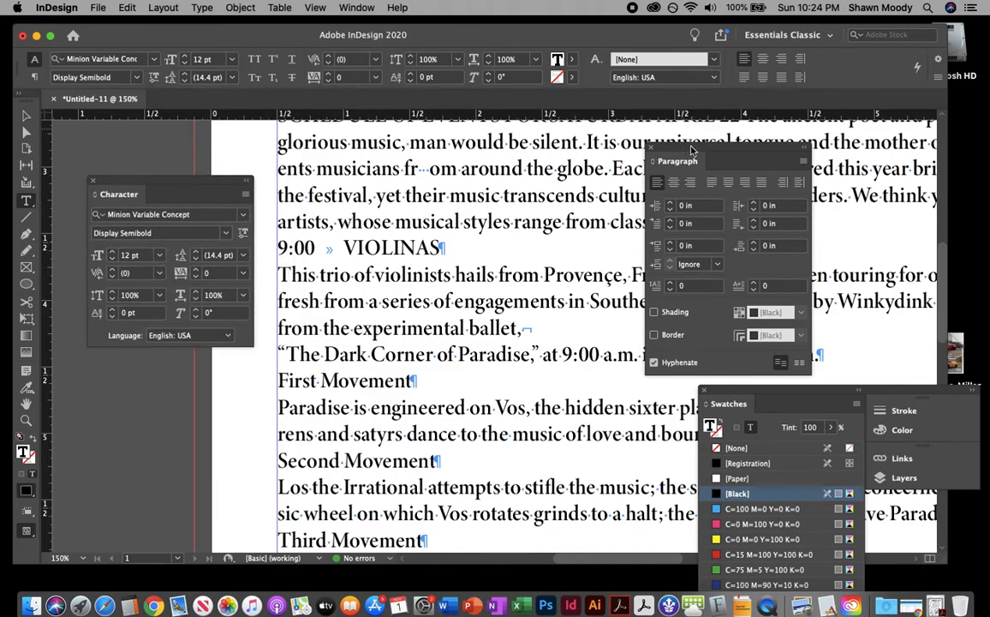
drag(692, 152, 804, 133)
drag(208, 185, 207, 161)
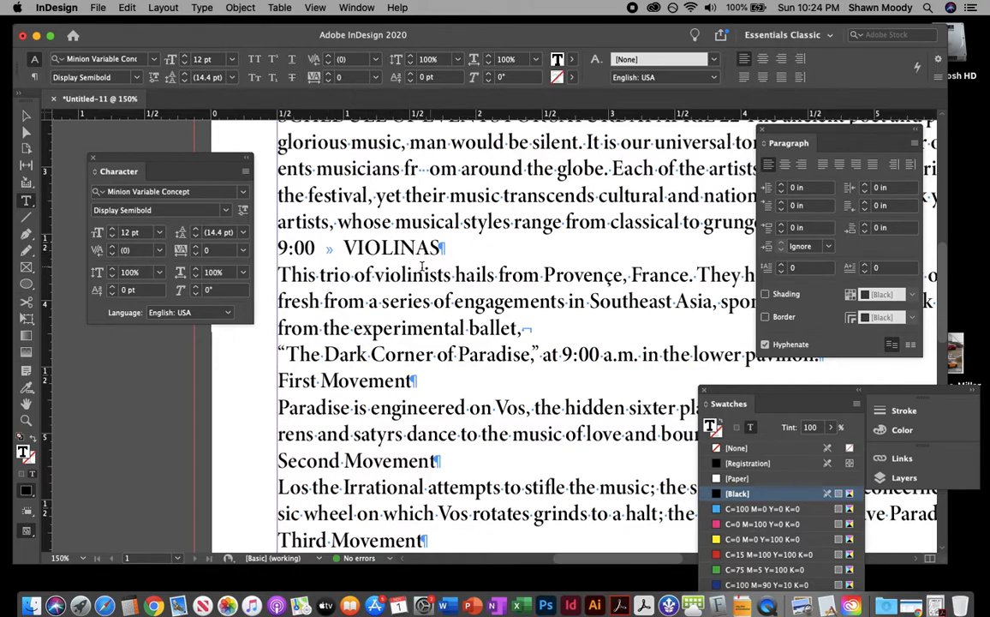
Set the leading of the "9:00 VIOLINAS" line to 24 pt.
drag(442, 248, 268, 248)
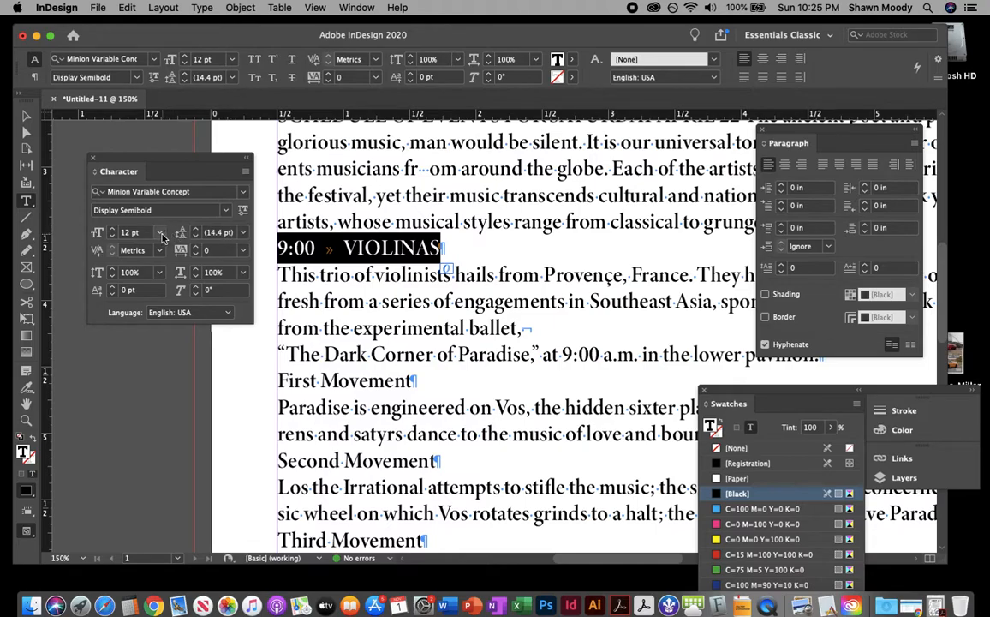
click(244, 233)
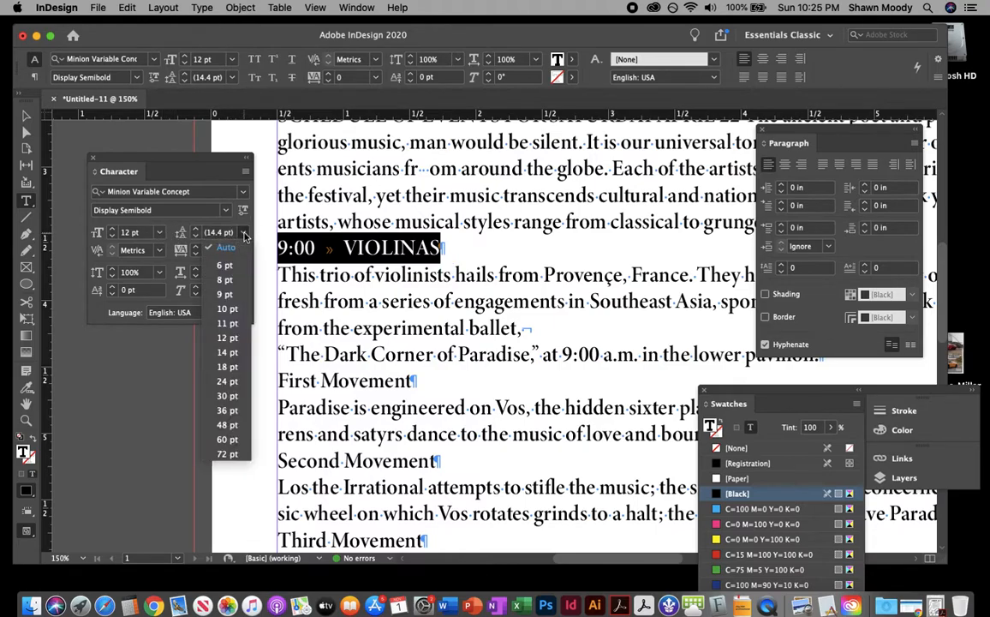
click(227, 381)
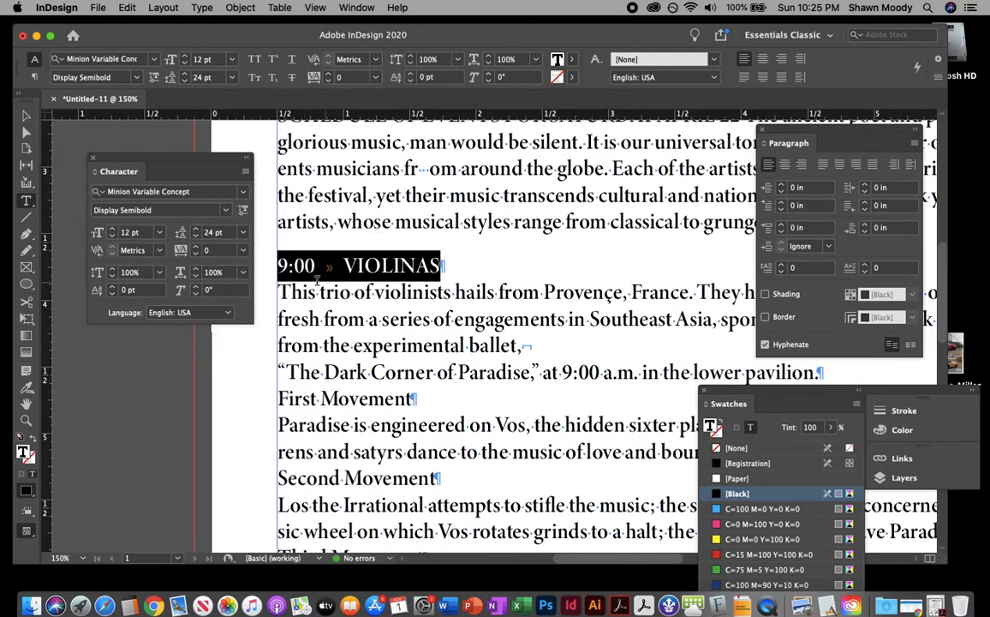
Try to apply 30 pt leading with only the text cursor placed before "9:00" in the VIOLINAS line.
click(347, 242)
drag(443, 267, 294, 246)
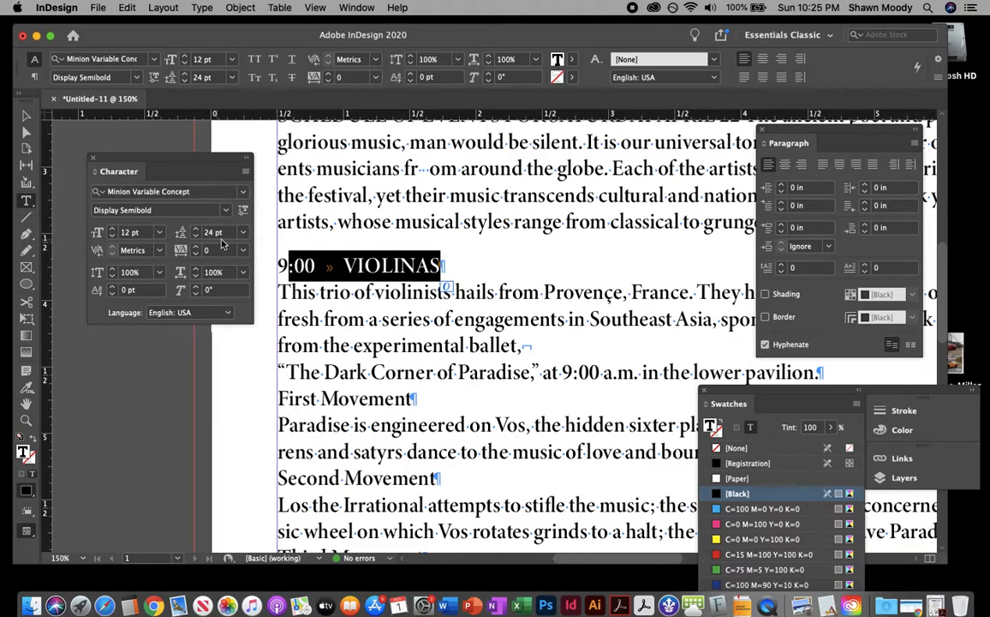
click(302, 249)
click(281, 267)
click(243, 232)
click(229, 398)
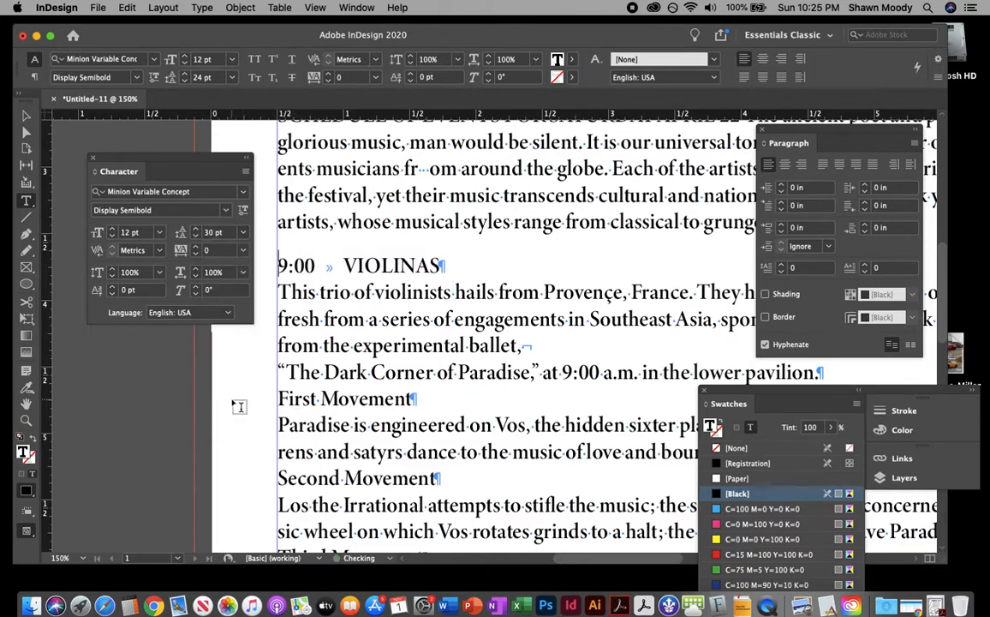
Select the whole "9:00 VIOLINAS" line and set its leading to 36 pt.
drag(431, 264, 343, 266)
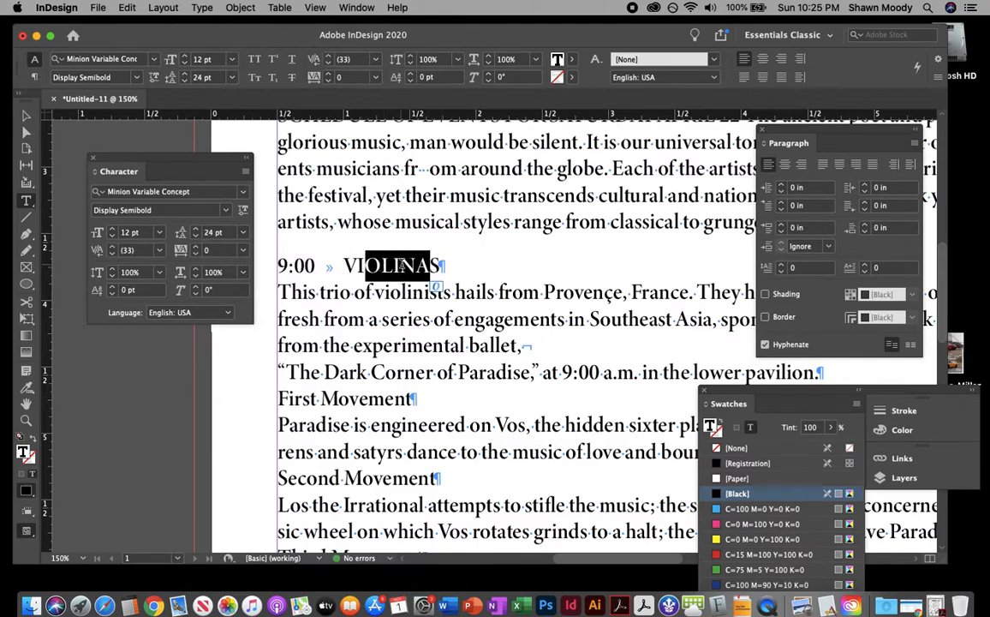
drag(442, 265, 266, 262)
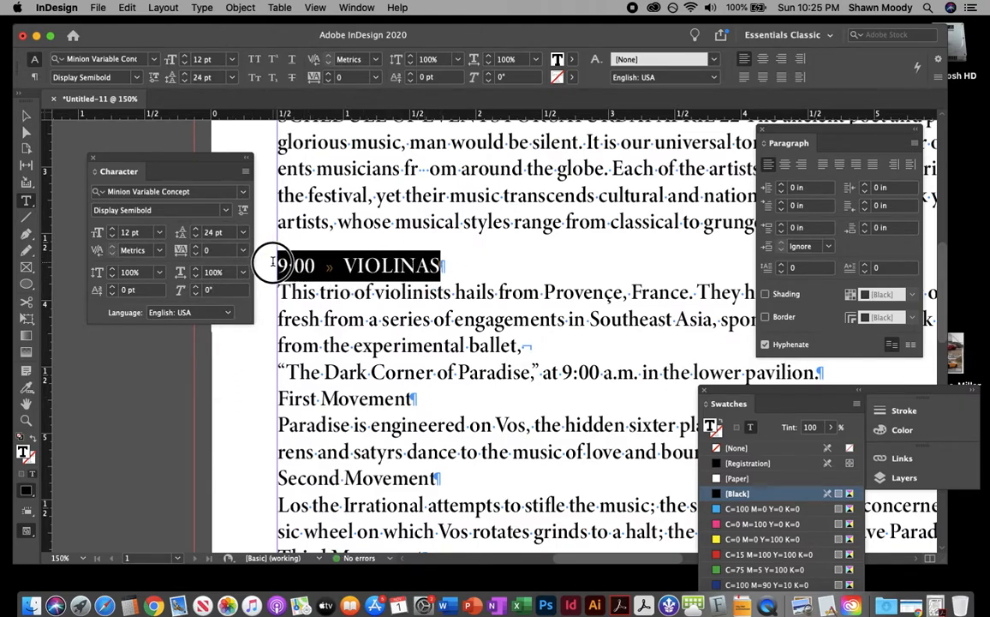
click(244, 235)
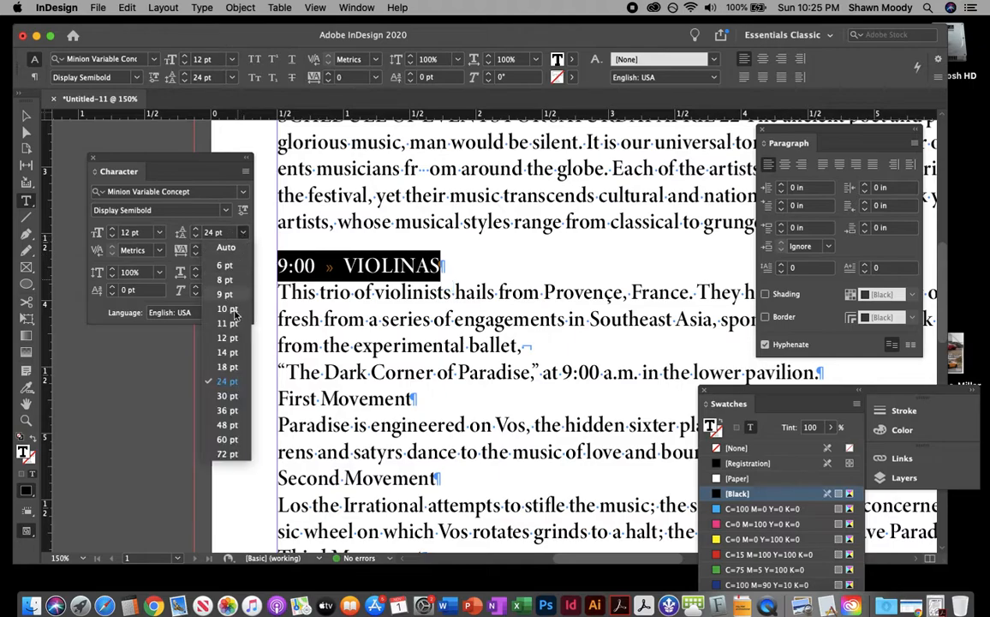
click(227, 411)
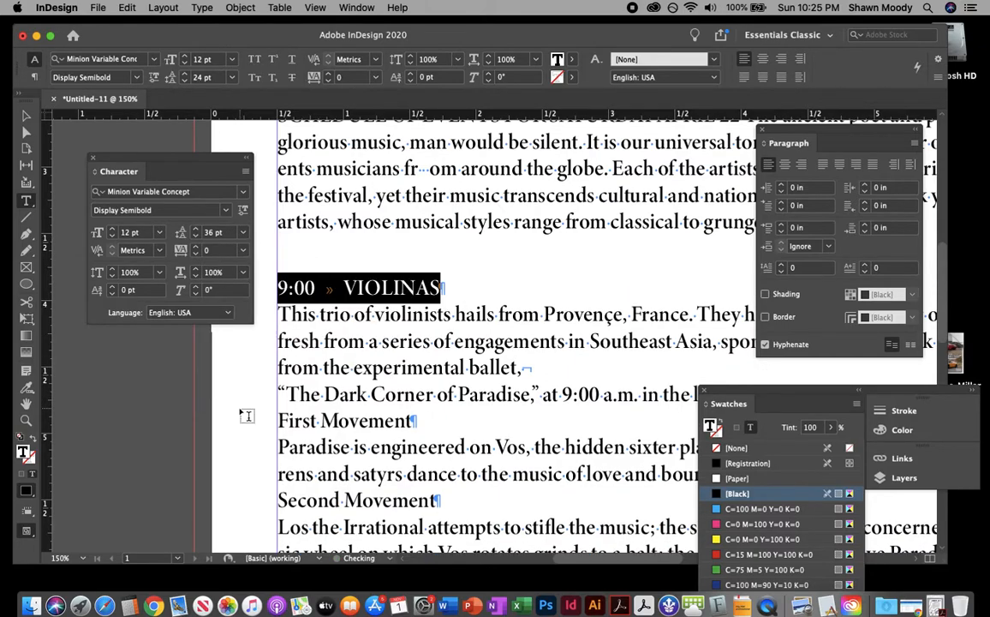
Set the leading of the "9:00 VIOLINAS" line to 14 pt and deselect it.
click(243, 233)
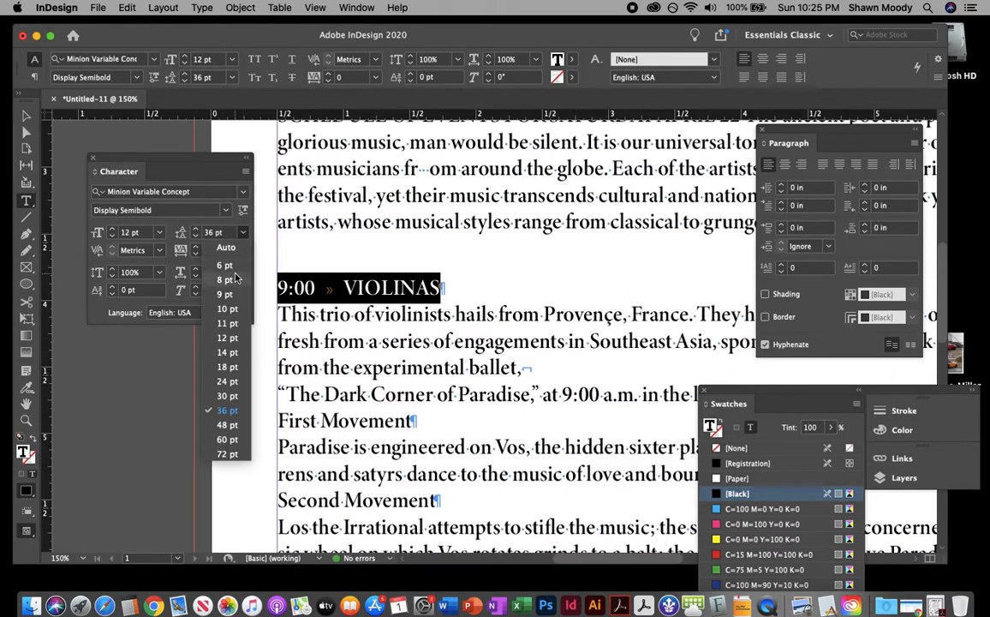
click(227, 352)
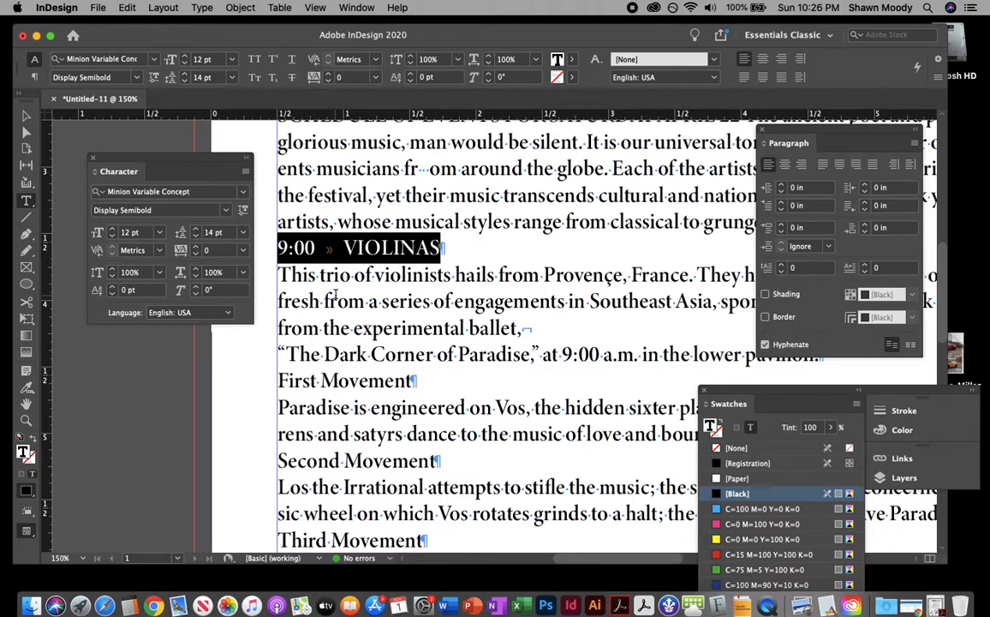
click(363, 242)
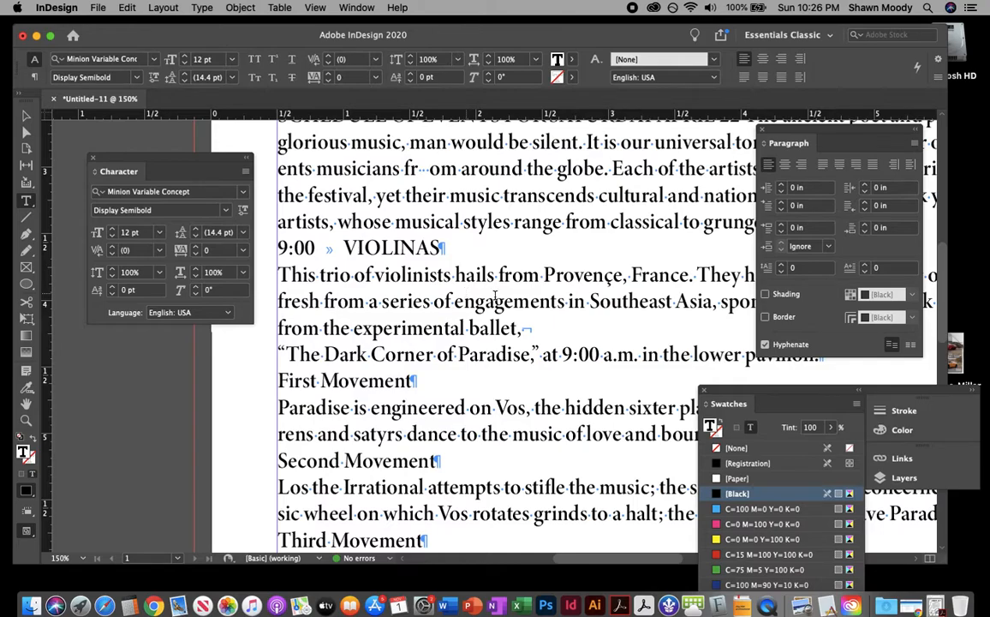
Set the kerning between the "a" and "d" of "Headline" to 10.
scroll(506, 297, up, 5)
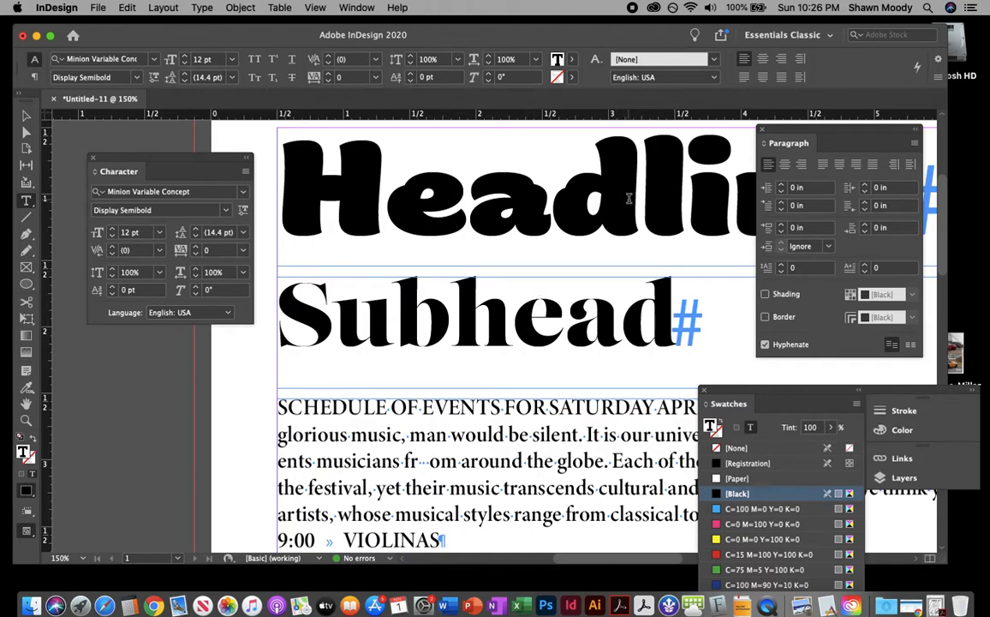
click(552, 195)
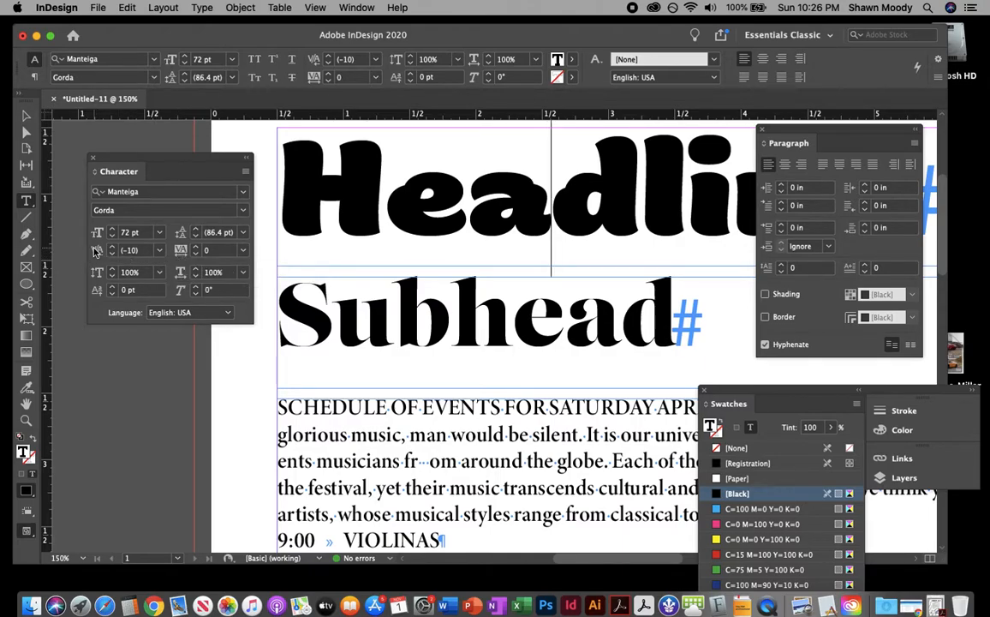
click(242, 251)
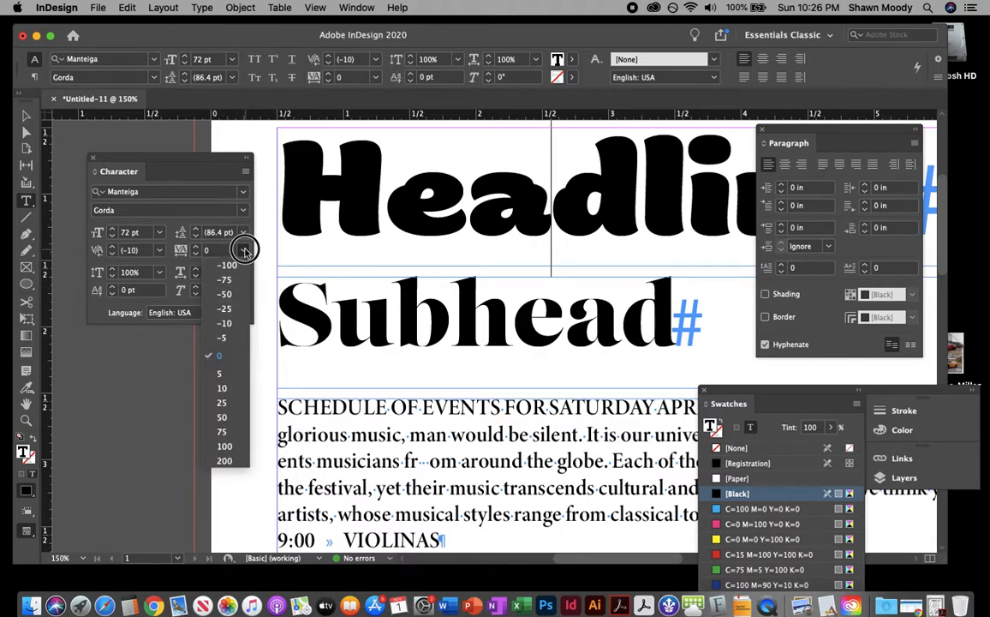
click(244, 250)
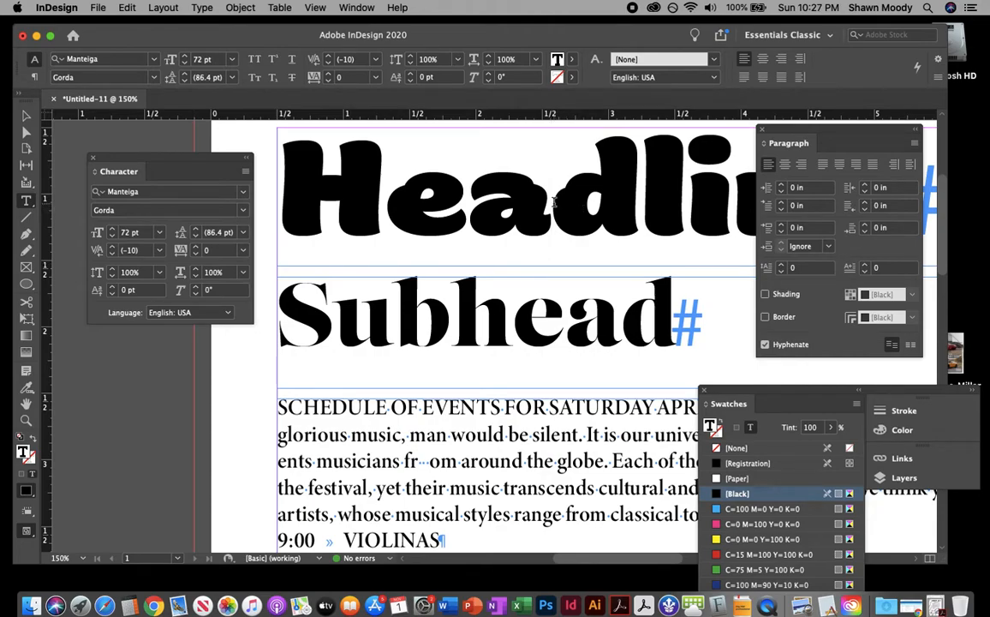
click(160, 250)
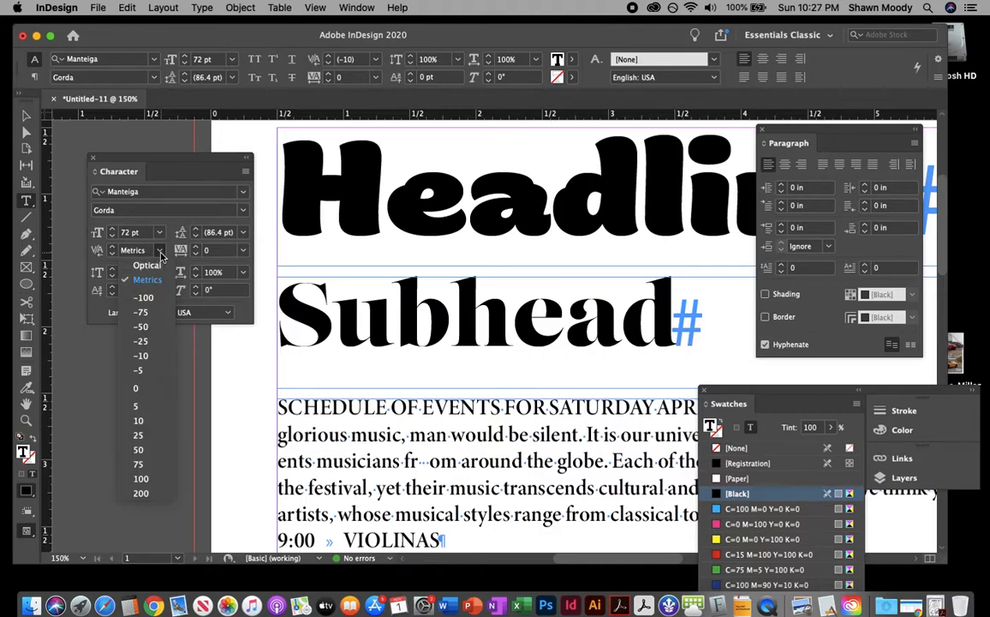
click(138, 420)
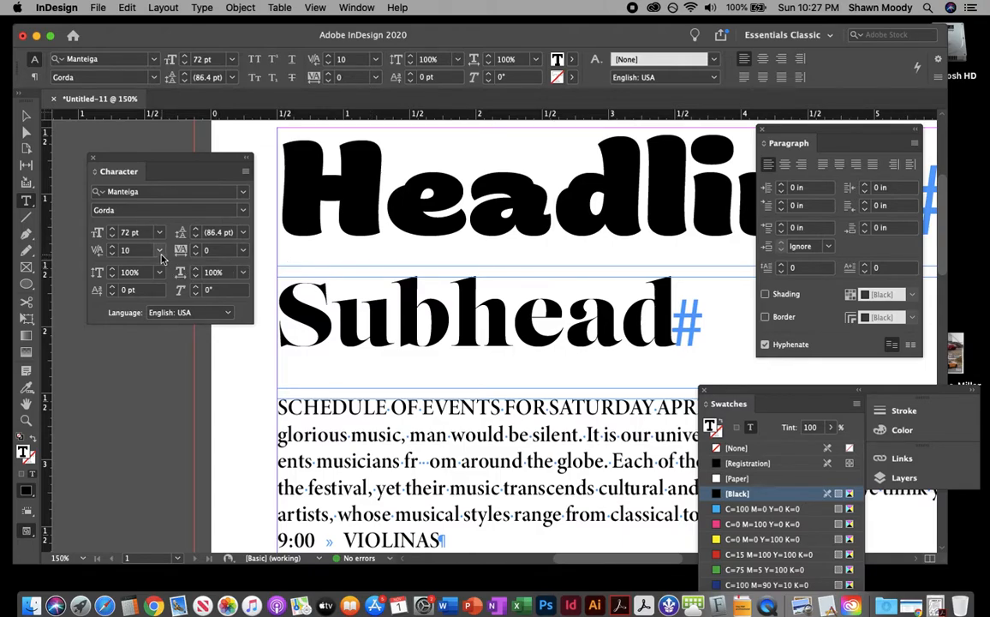
Set the kerning between the "e" and "a" of "Headline" to 10, and increase it to 25.
click(467, 208)
click(161, 250)
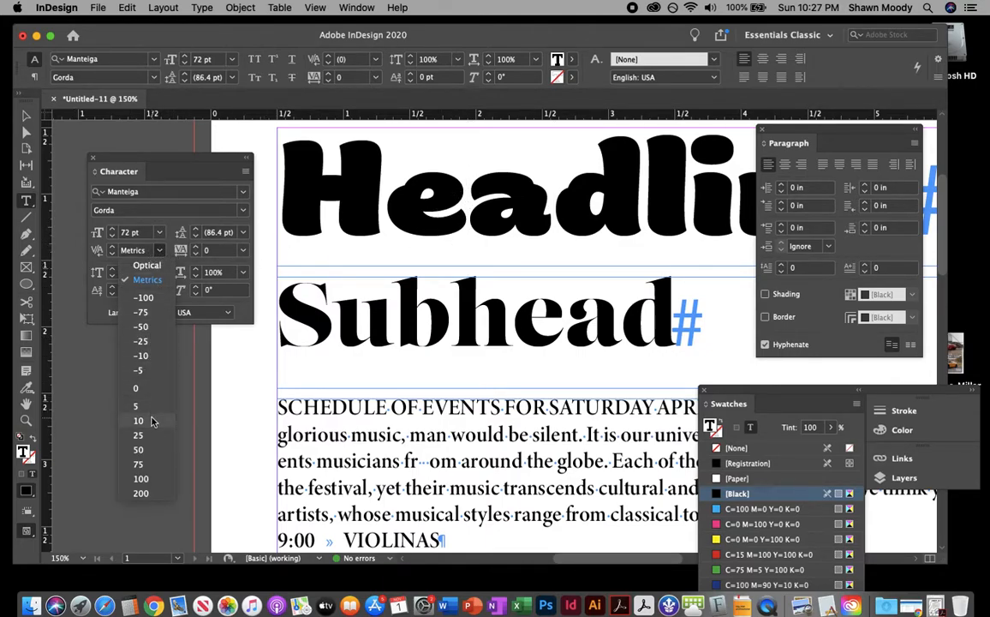
click(138, 421)
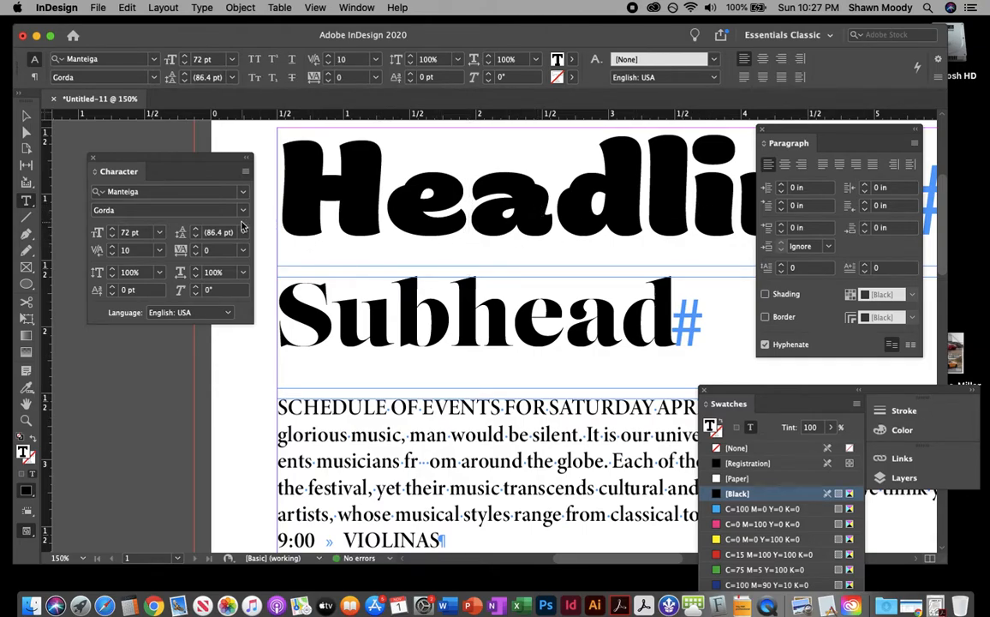
click(160, 249)
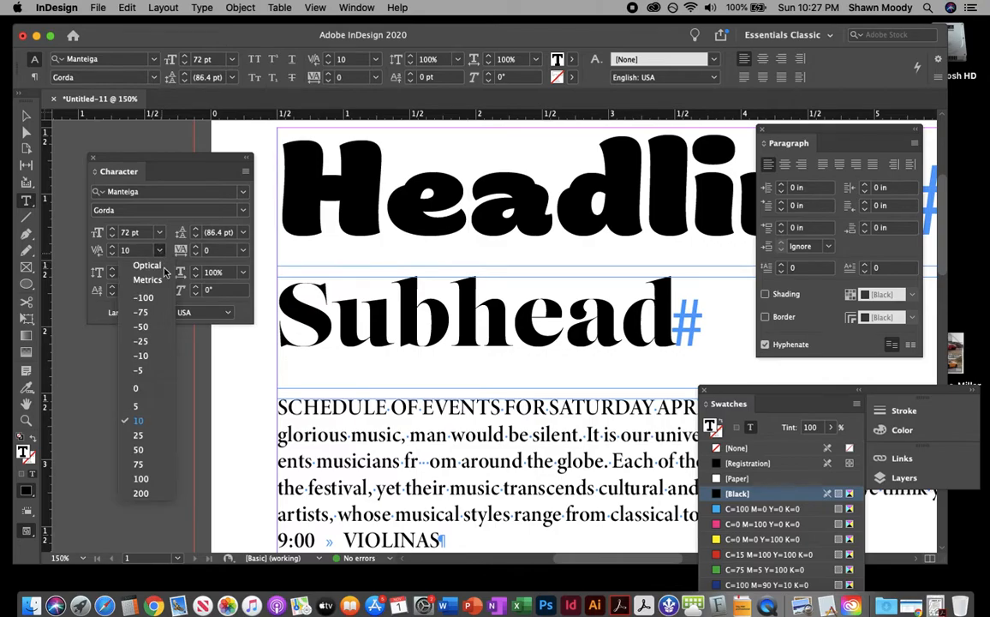
click(137, 435)
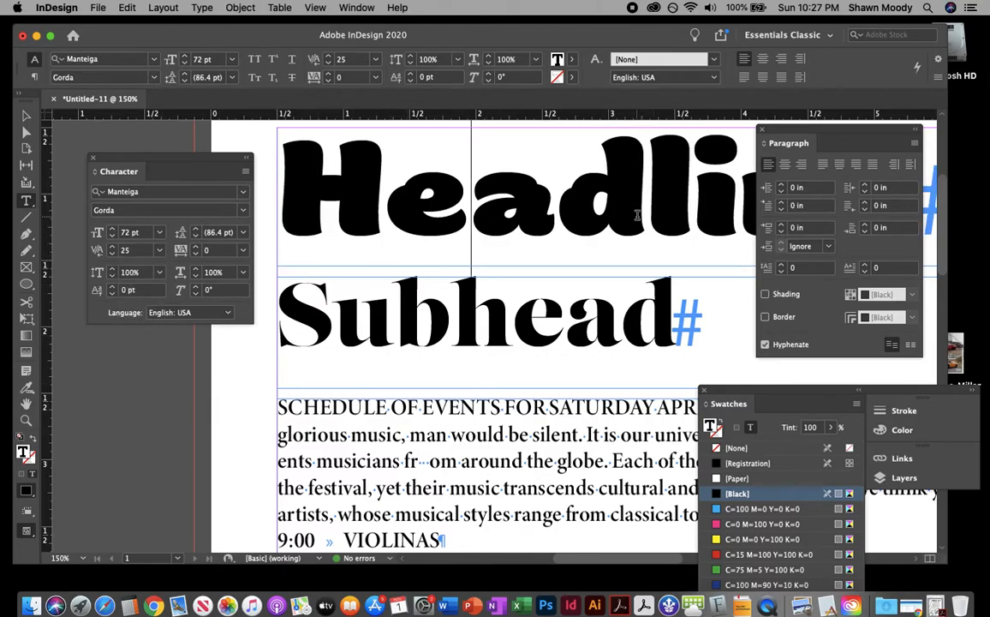
Set the tracking of "SCHEDULE OF EVENTS FOR SATURDAY APRIL" in the first line of body text to 25.
scroll(550, 241, down, 1)
scroll(495, 277, down, 5)
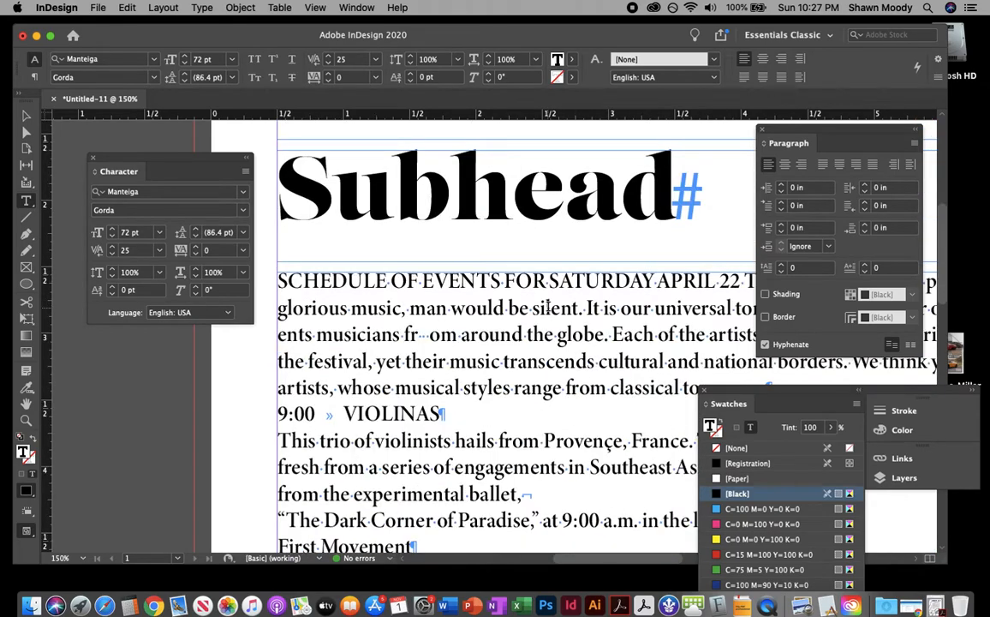
scroll(548, 307, up, 3)
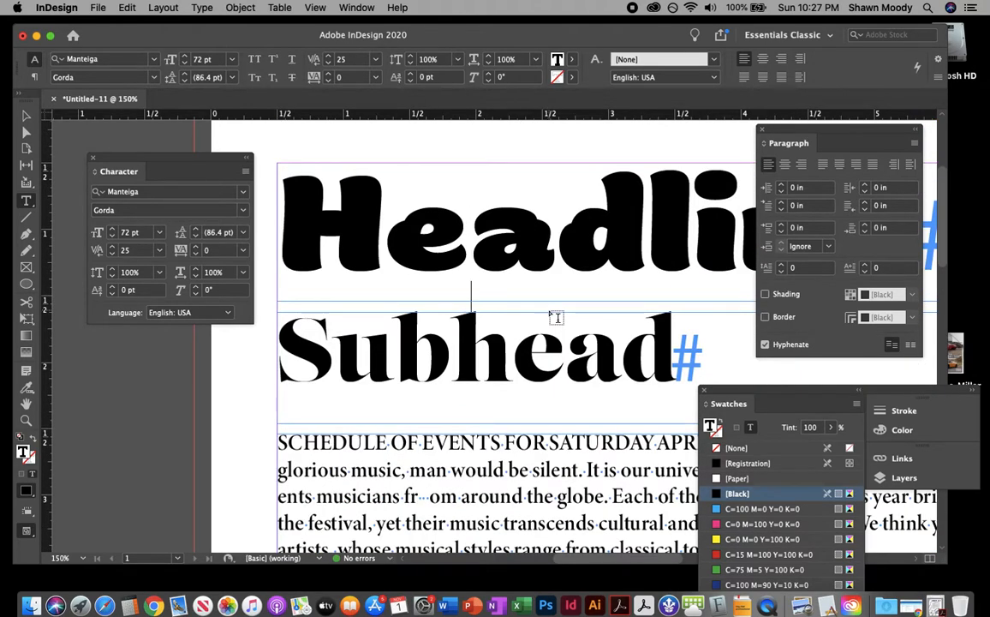
scroll(556, 314, down, 1)
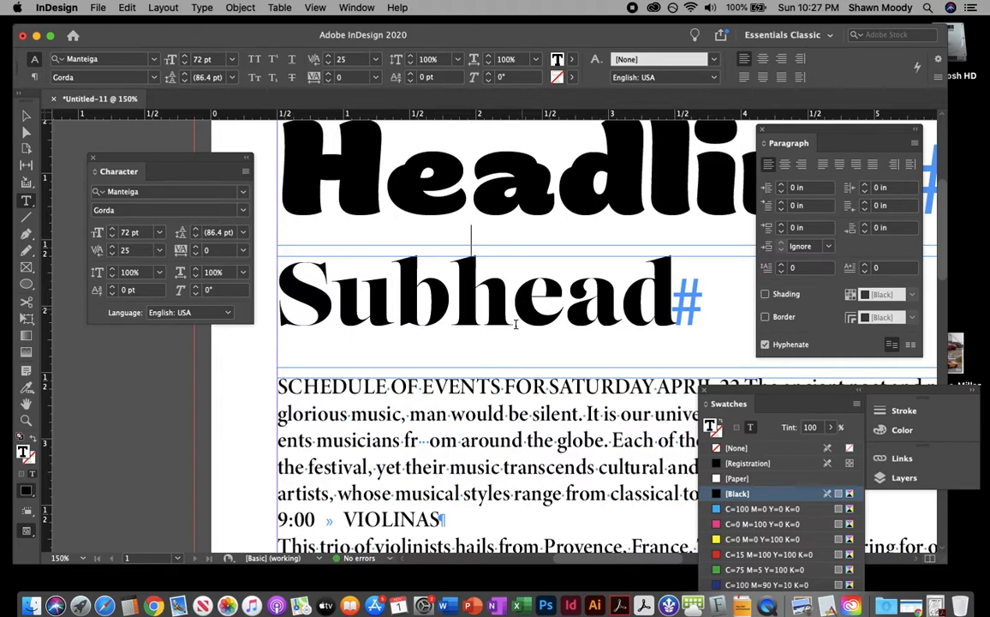
scroll(509, 360, down, 2)
scroll(509, 360, down, 1)
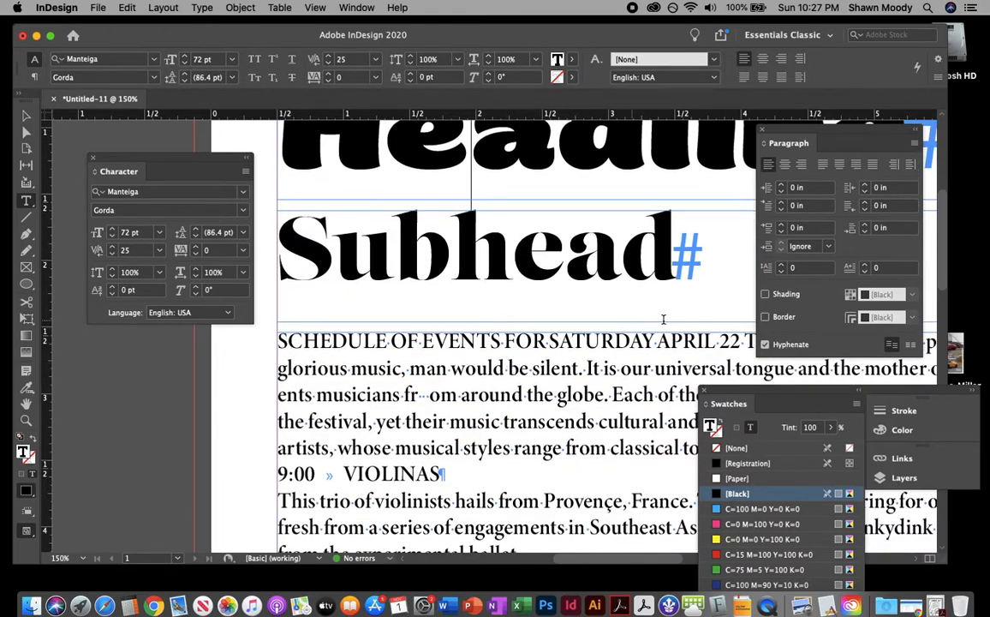
drag(716, 343, 275, 343)
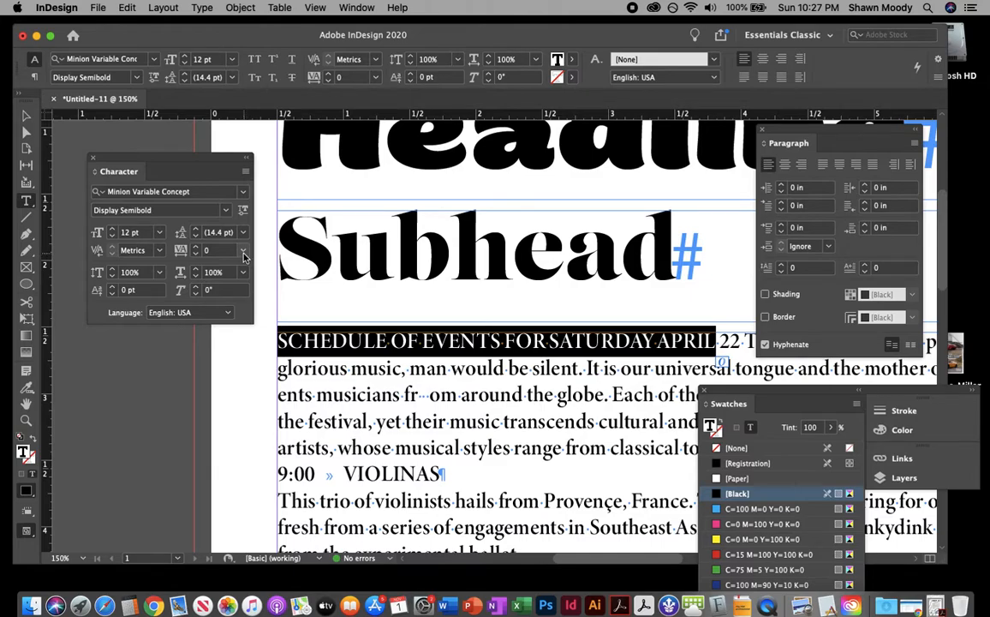
click(243, 253)
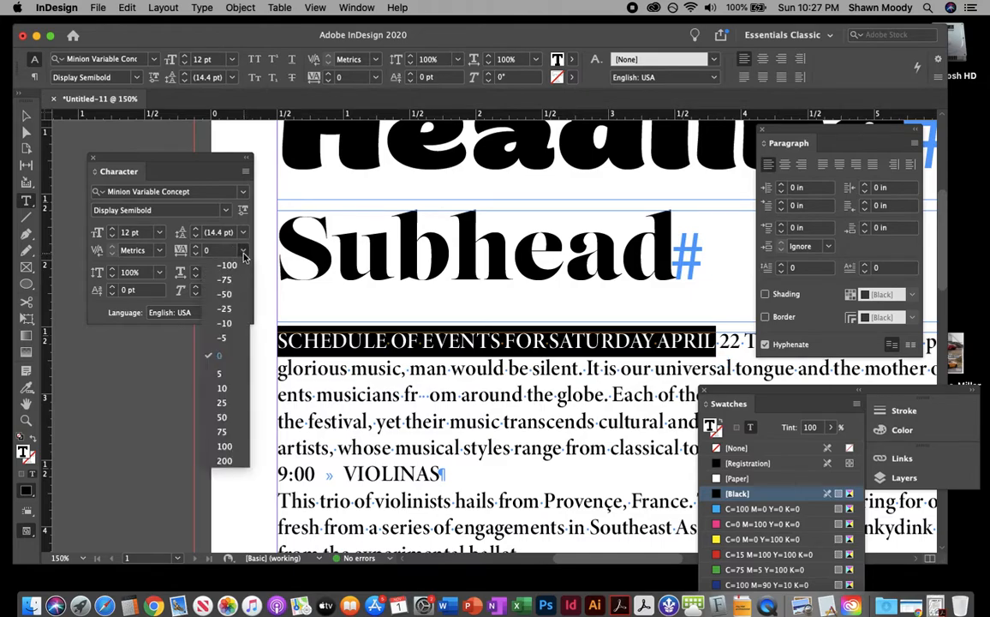
click(230, 402)
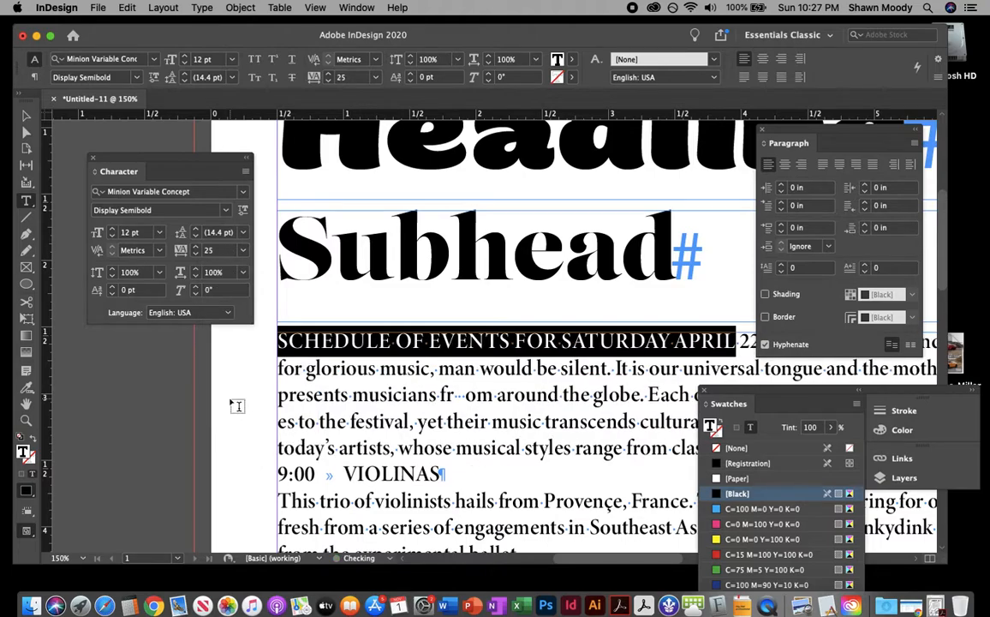
Increase the tracking of "SCHEDULE OF EVENTS FOR SATURDAY APRIL" to 50, reduce it to 35, and deselect the text.
click(243, 253)
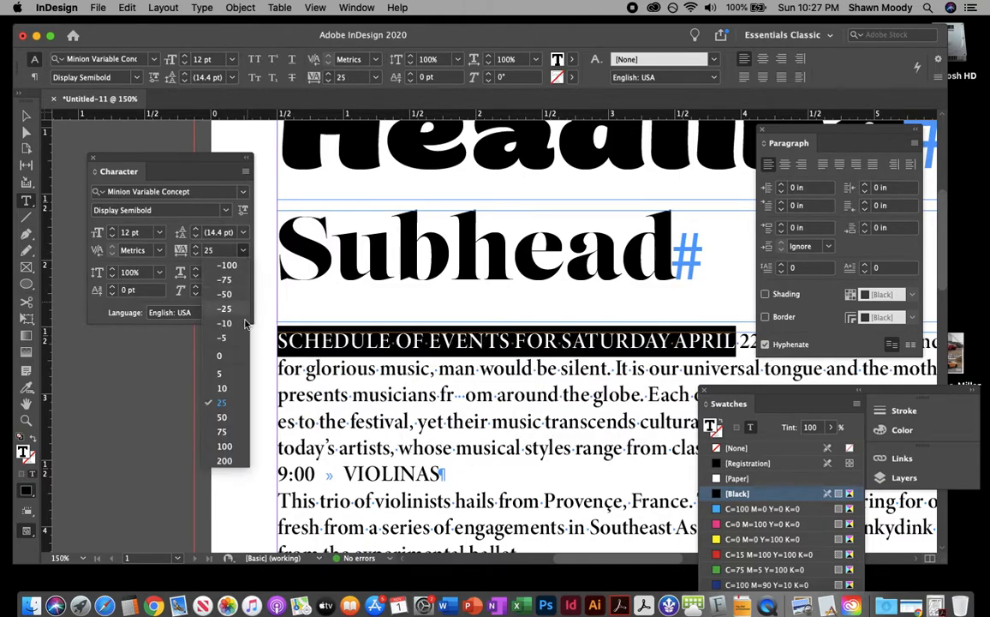
click(228, 416)
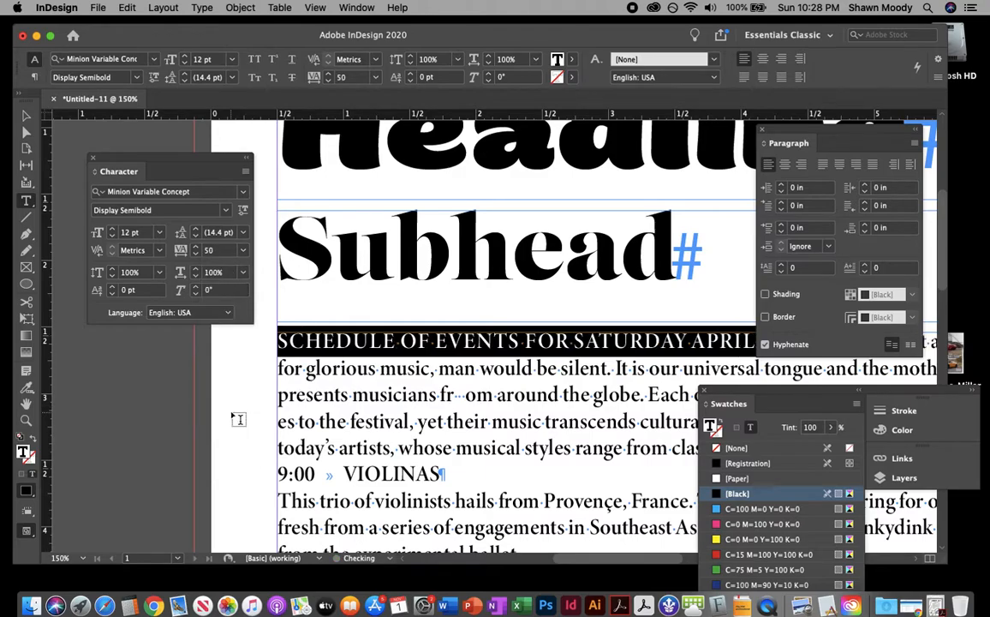
click(206, 250)
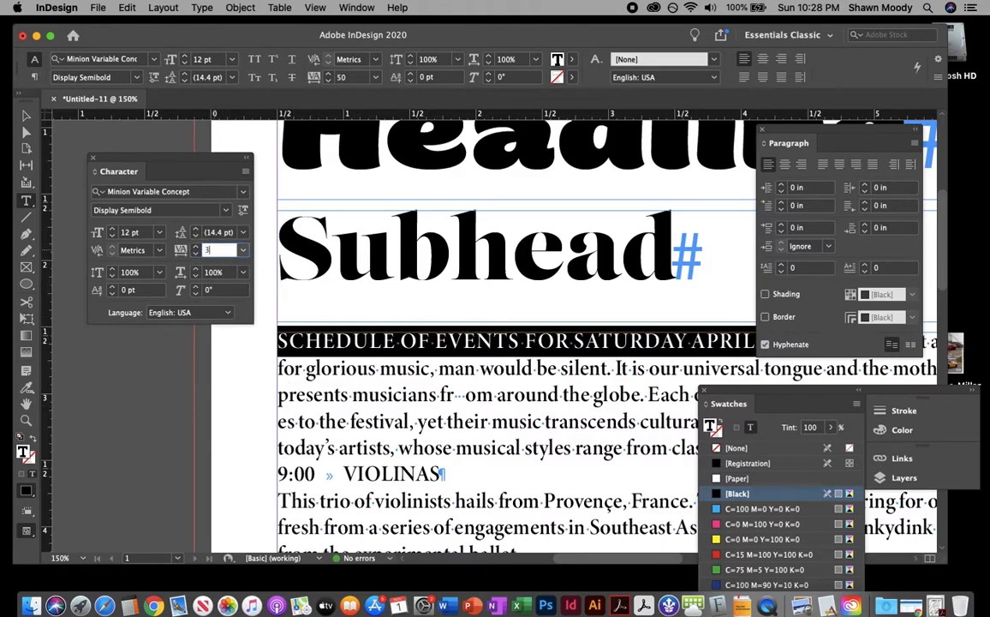
key(Return)
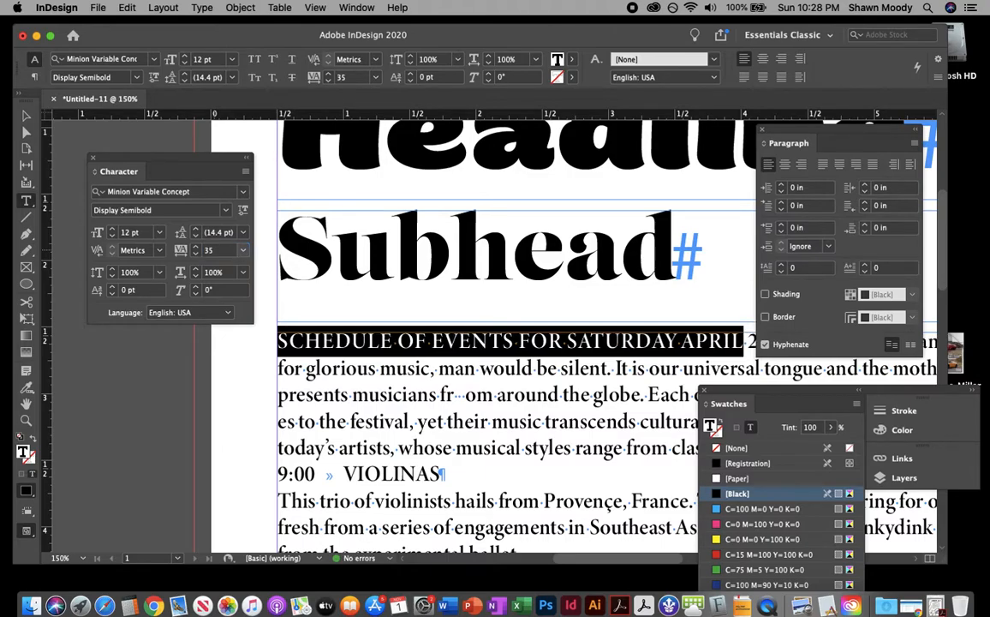
click(394, 347)
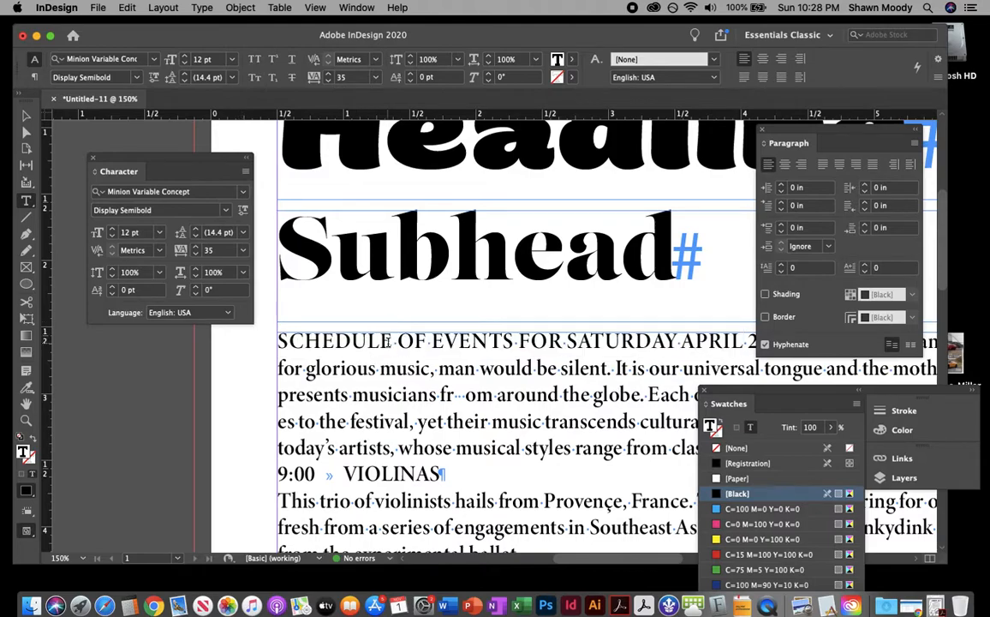
Move the Paragraph panel off the headline, apply All Caps to the whole word "Headline", and deselect it.
drag(446, 420, 508, 420)
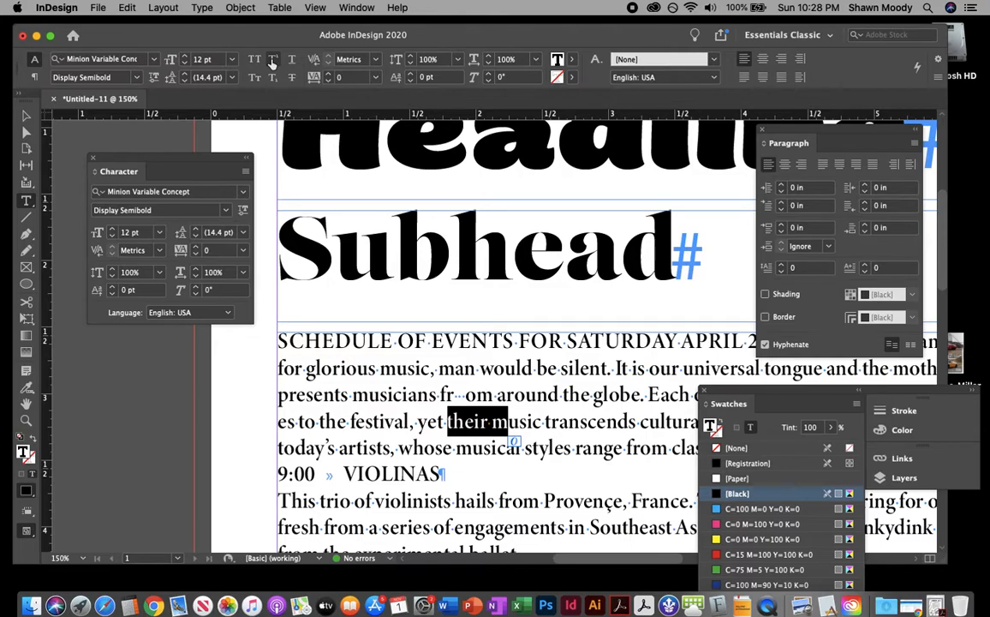
scroll(431, 193, up, 3)
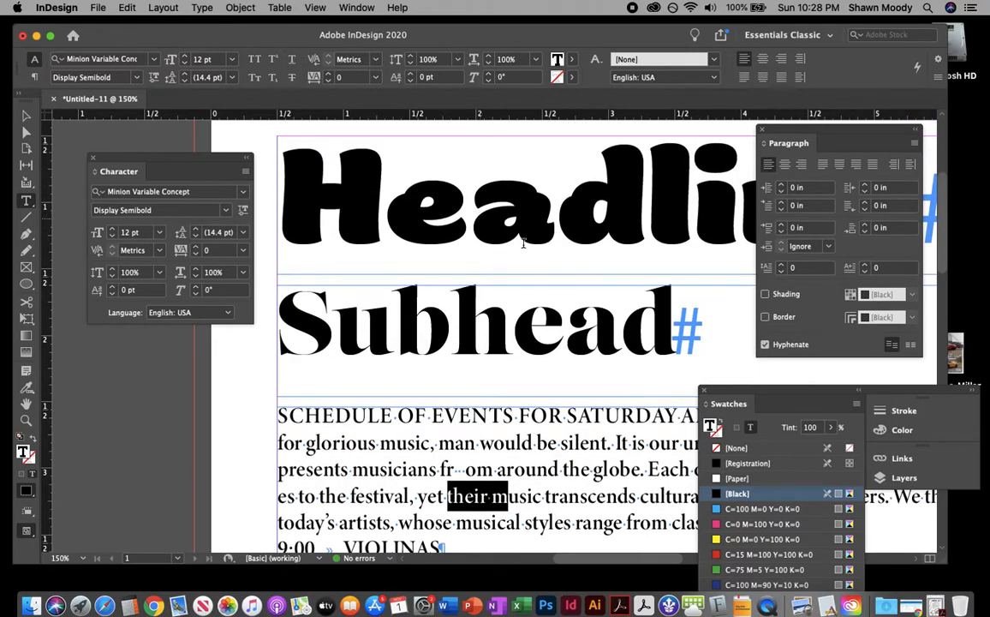
drag(779, 143, 476, 350)
drag(880, 225, 317, 204)
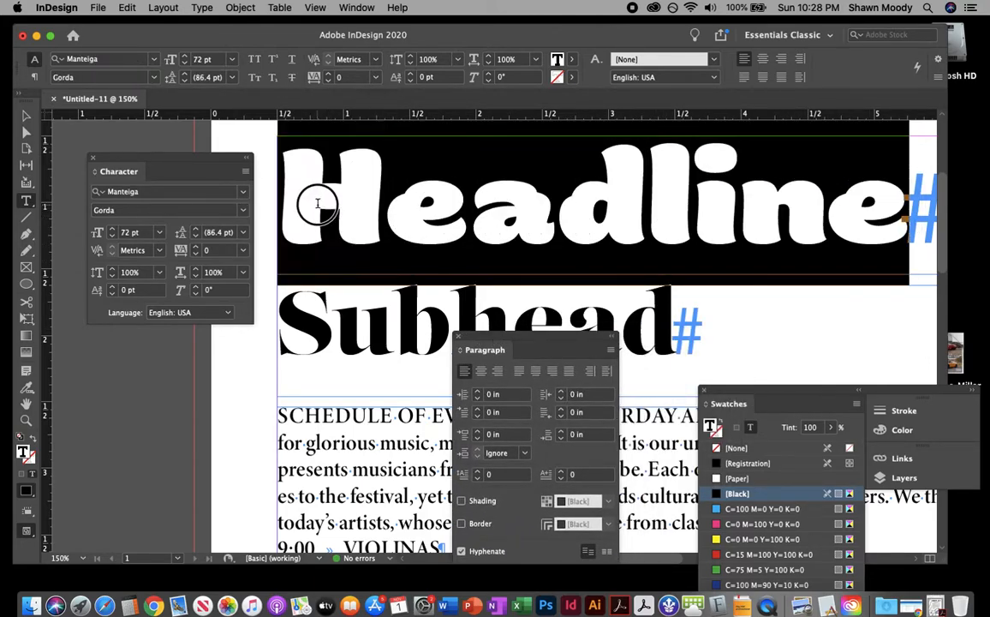
click(254, 59)
click(540, 167)
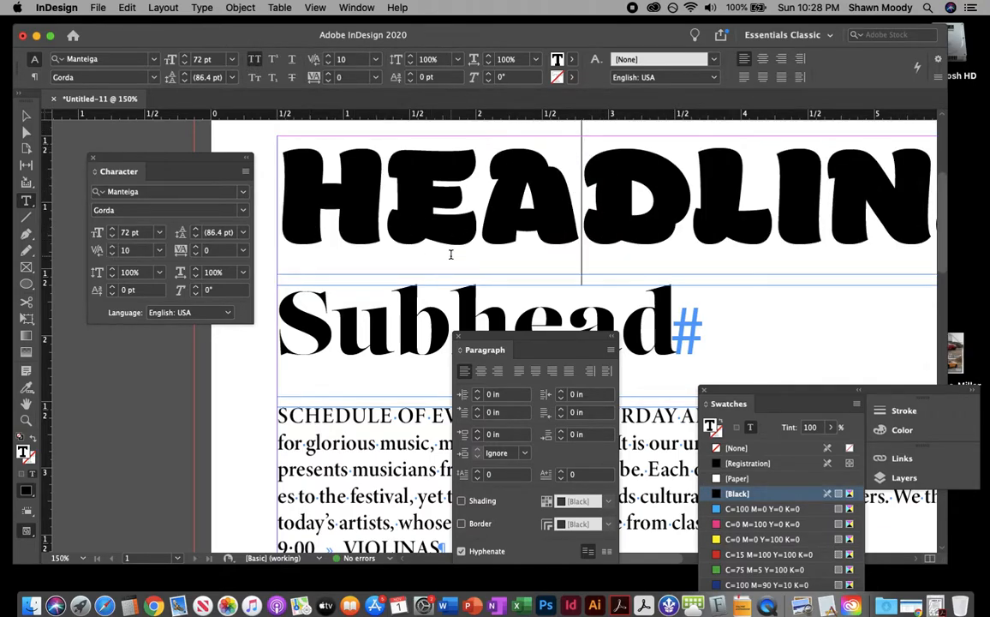
Move the Paragraph panel clear of the subhead and select the whole word "Subhead".
drag(519, 337, 494, 396)
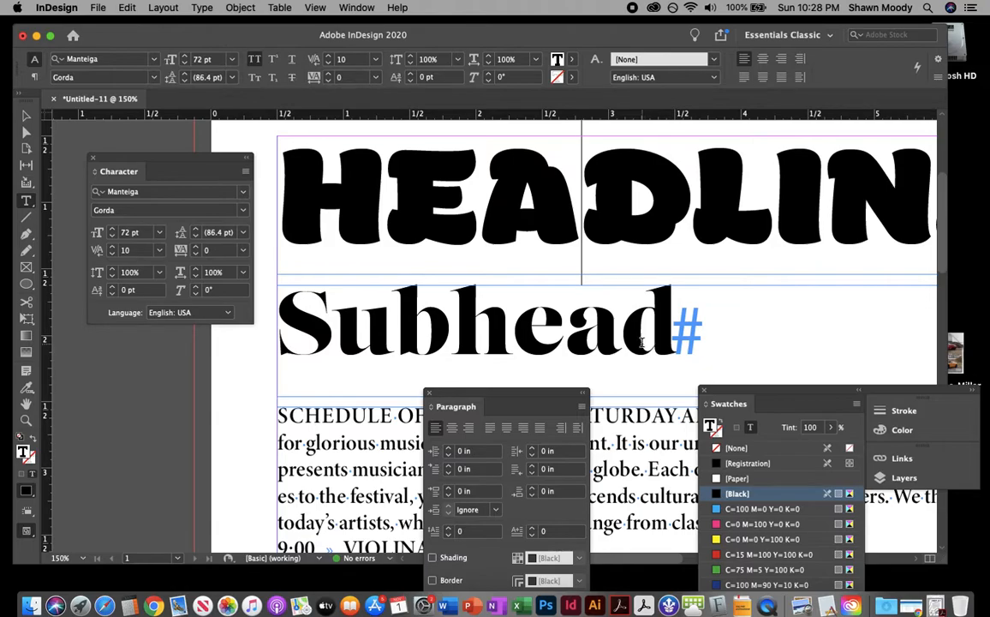
drag(672, 327, 248, 321)
double_click(309, 337)
click(313, 322)
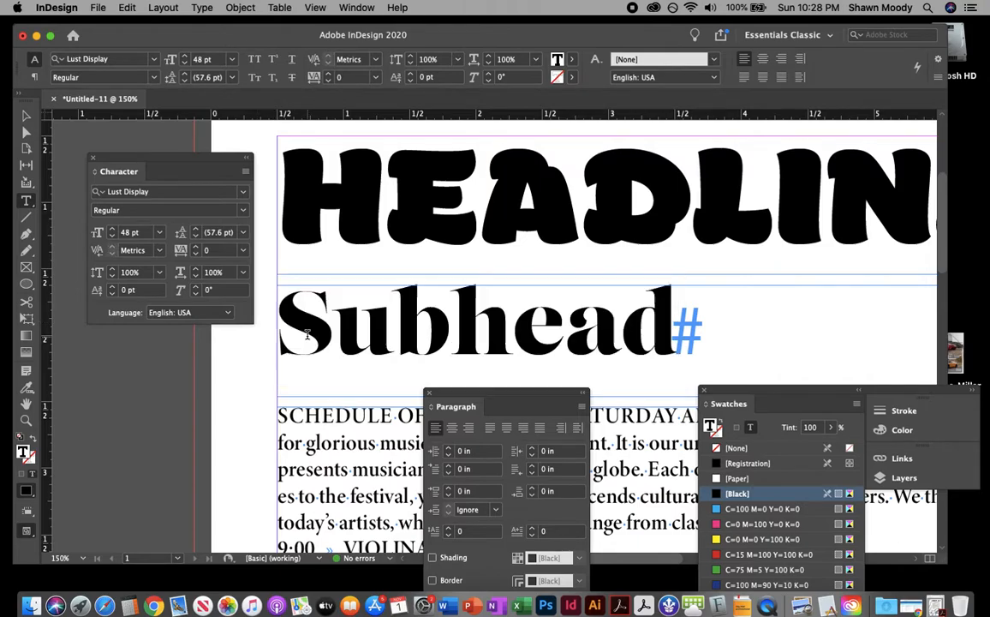
drag(667, 328, 392, 320)
click(419, 358)
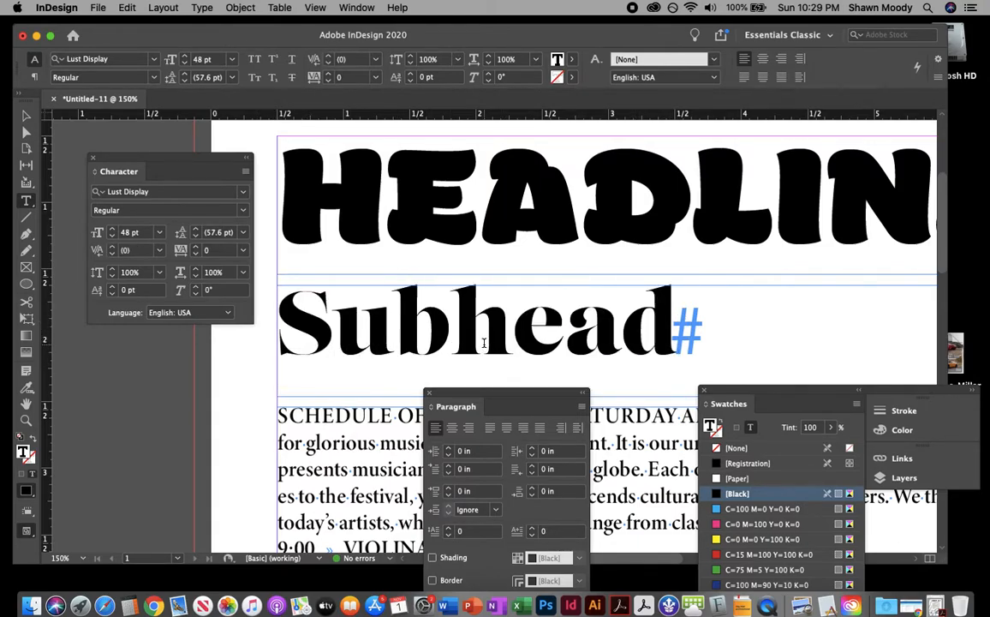
double_click(467, 341)
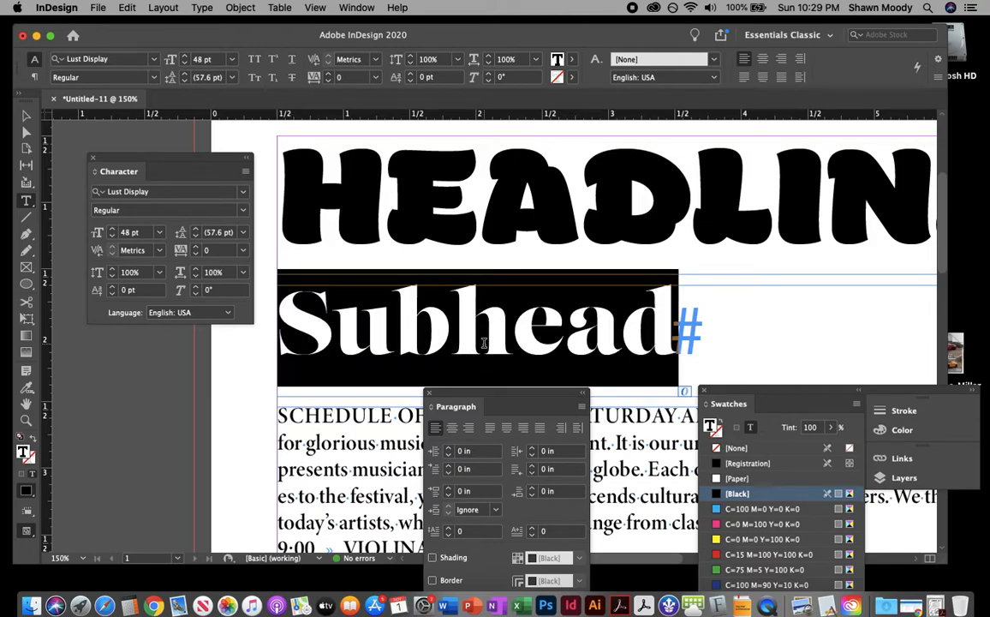
Select the entire first body paragraph, beginning with "SCHEDULE OF EVENTS".
scroll(484, 342, down, 5)
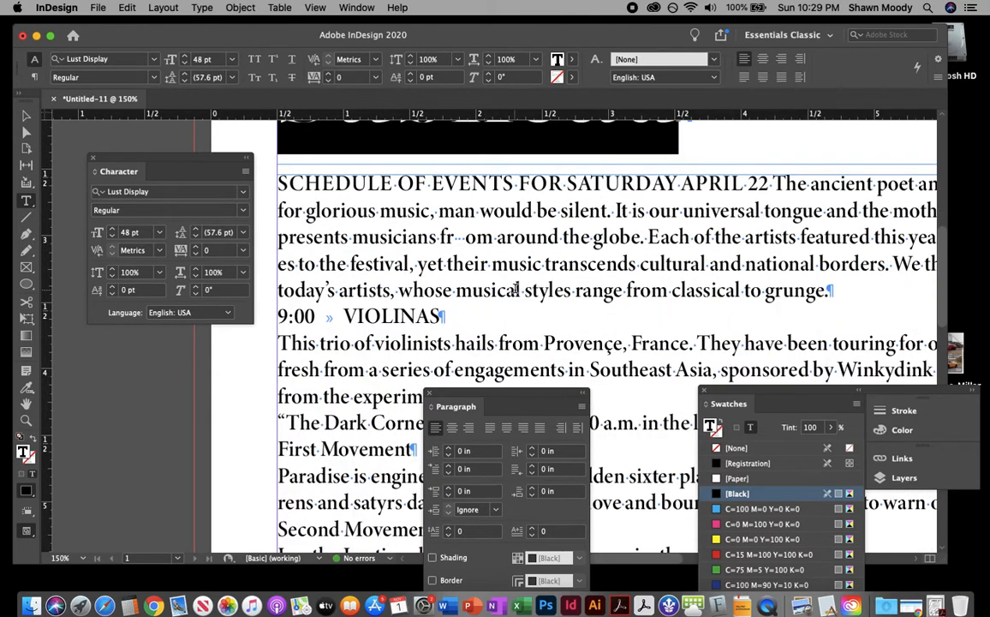
double_click(517, 290)
double_click(517, 289)
triple_click(516, 289)
click(517, 289)
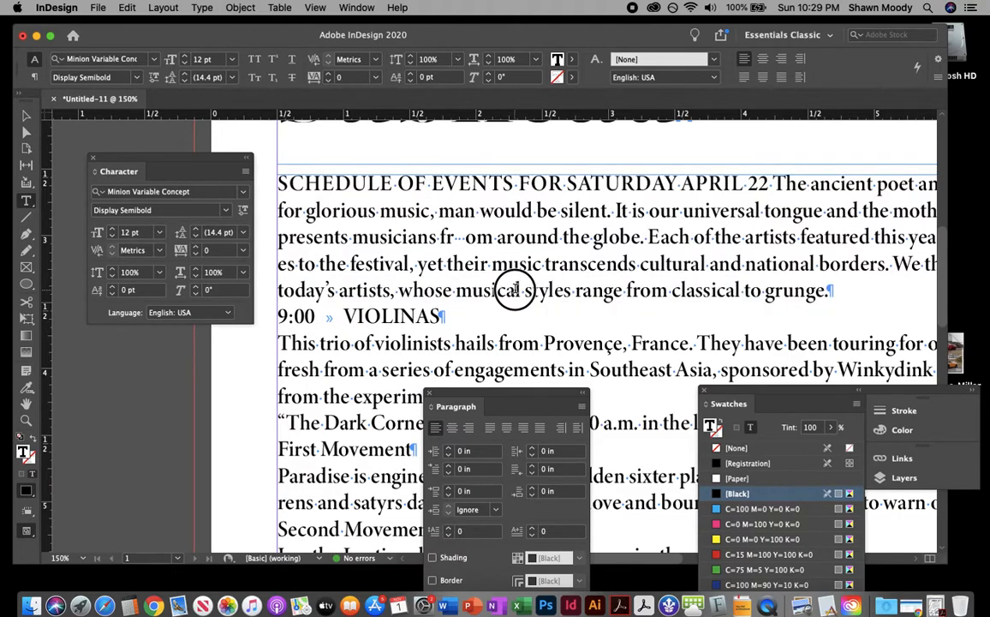
double_click(517, 290)
click(516, 290)
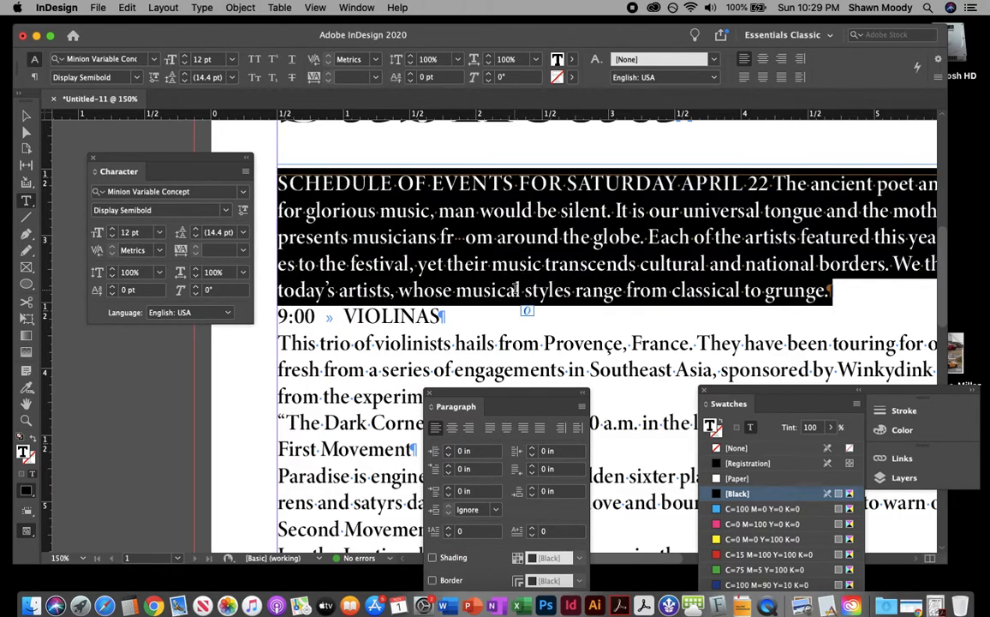
Select all the text in the body text frame.
scroll(446, 289, down, 2)
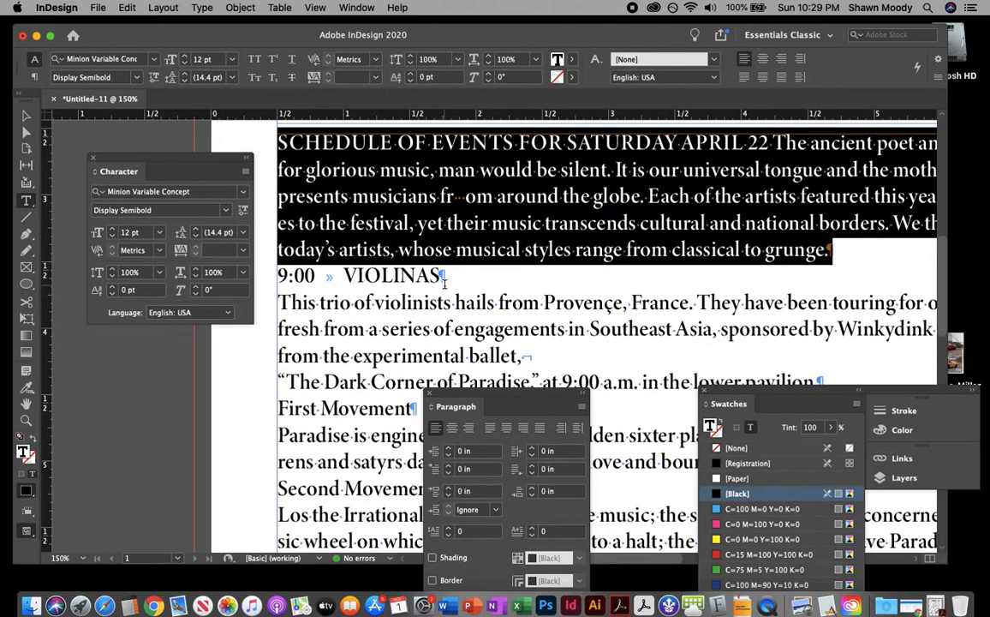
click(447, 289)
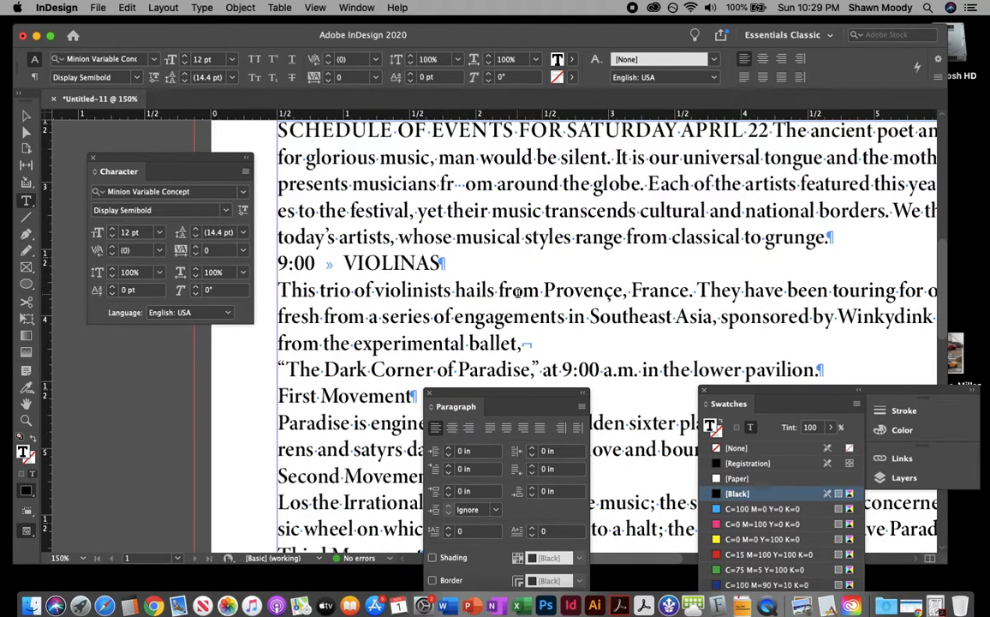
key(super+a)
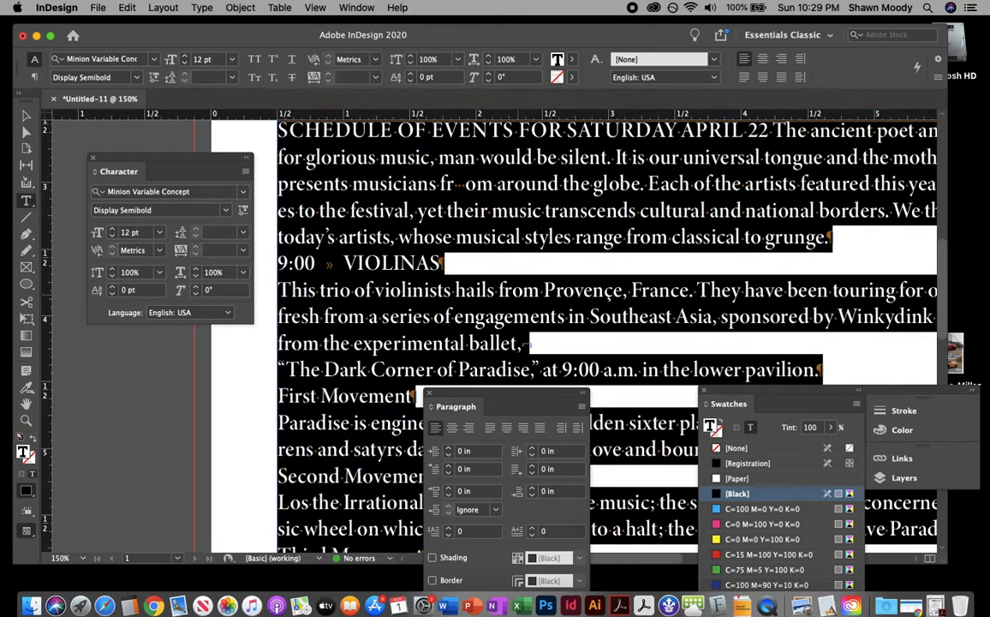
Apply Small Caps to the whole word "Subhead", and highlight its initial "S" and its remaining letters to compare them.
scroll(519, 292, up, 5)
scroll(520, 293, down, 2)
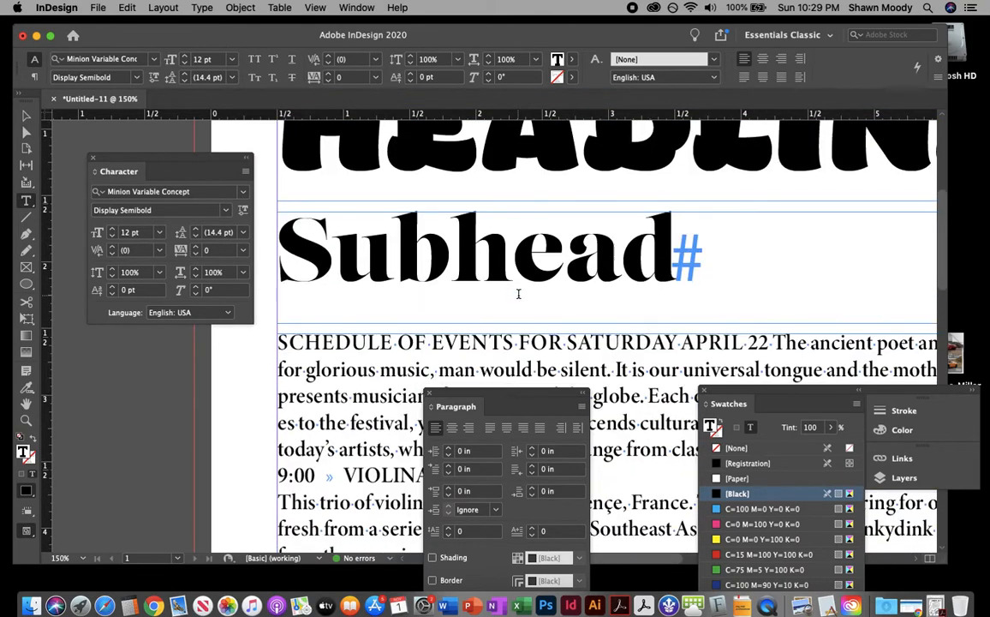
drag(662, 267, 267, 214)
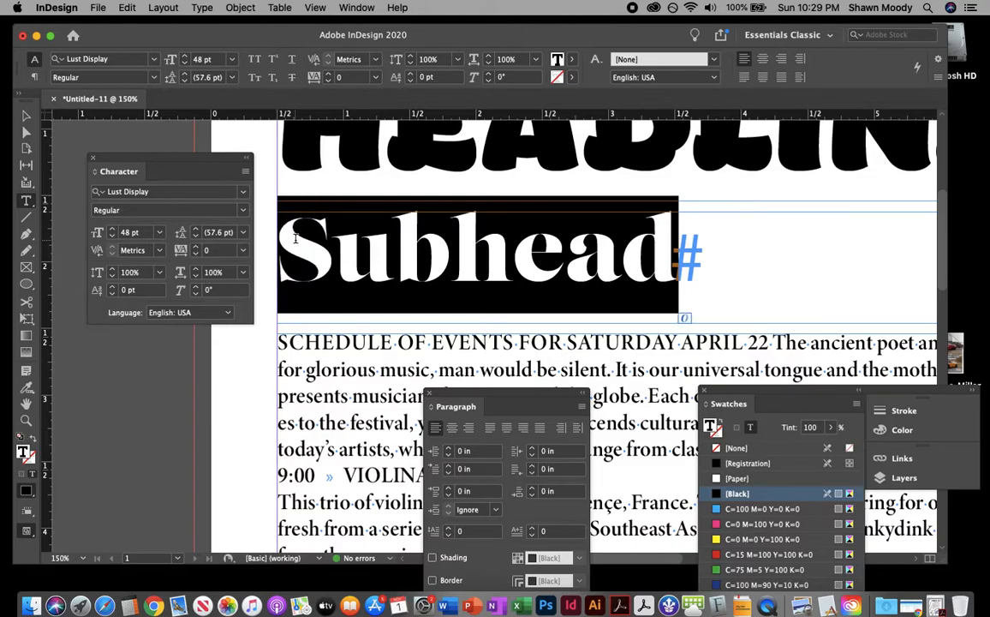
click(253, 79)
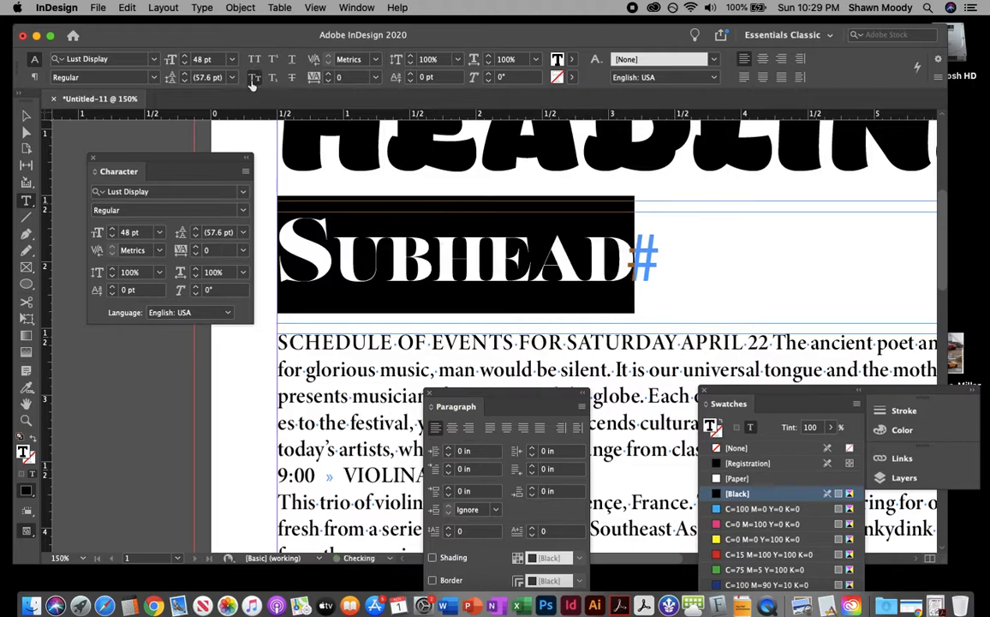
click(331, 251)
drag(331, 251, 256, 231)
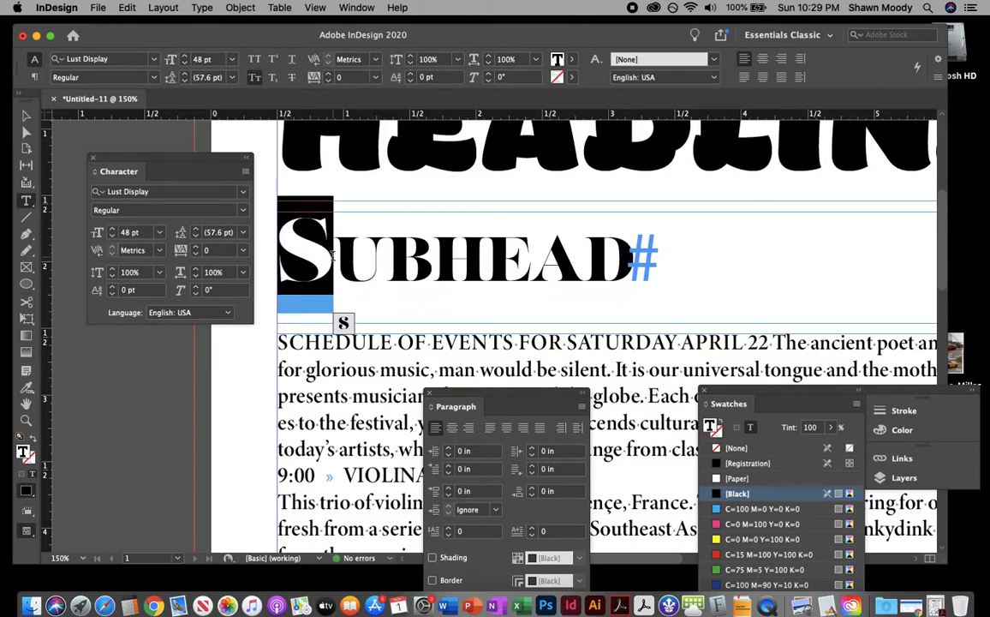
drag(333, 253, 619, 270)
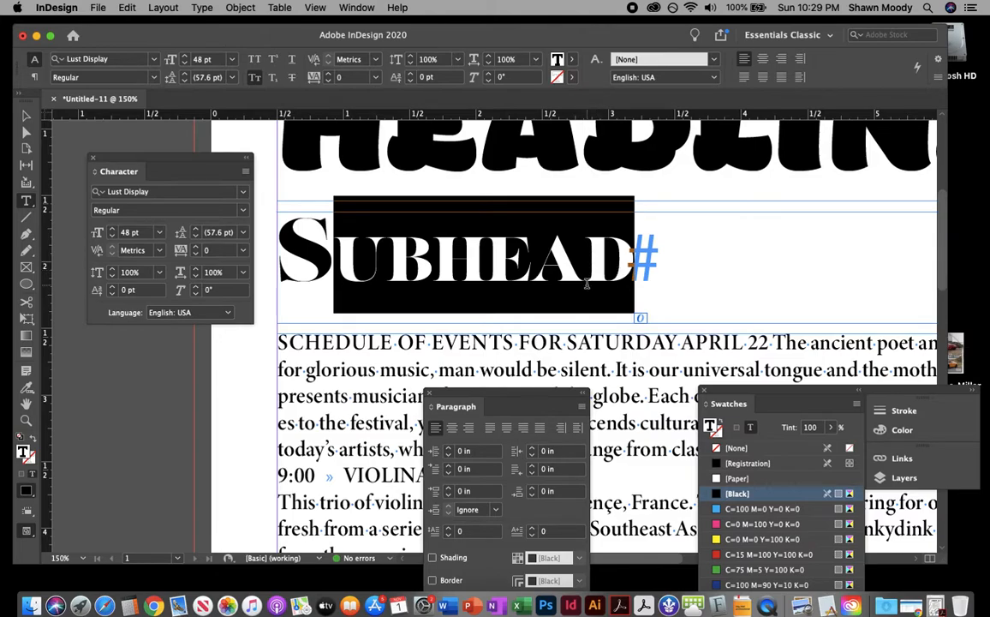
Try a tracking value of -100 with only the text cursor placed inside the subhead.
click(587, 286)
scroll(553, 292, down, 3)
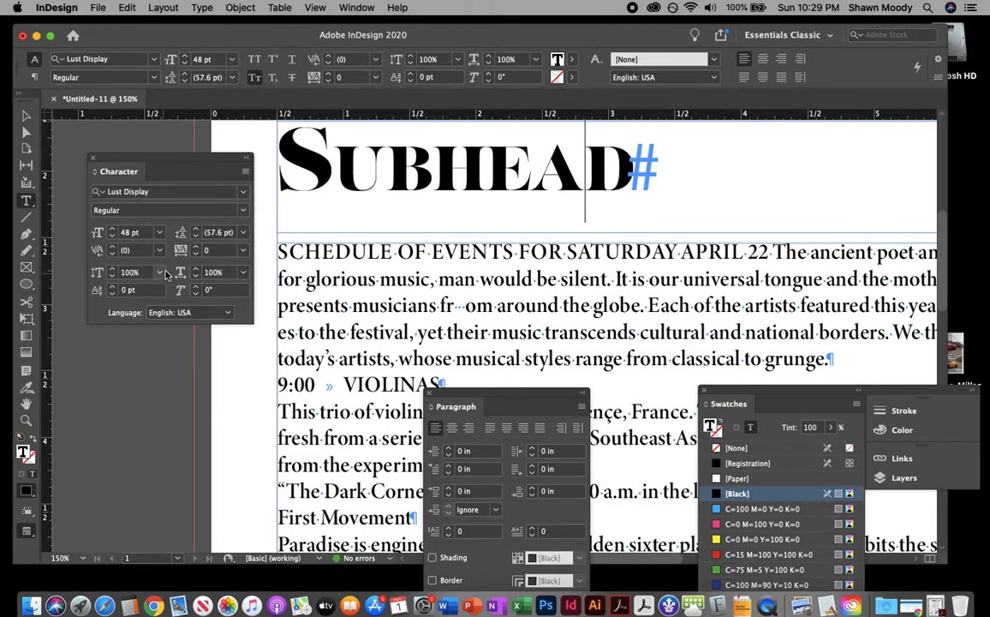
click(243, 250)
scroll(461, 250, up, 1)
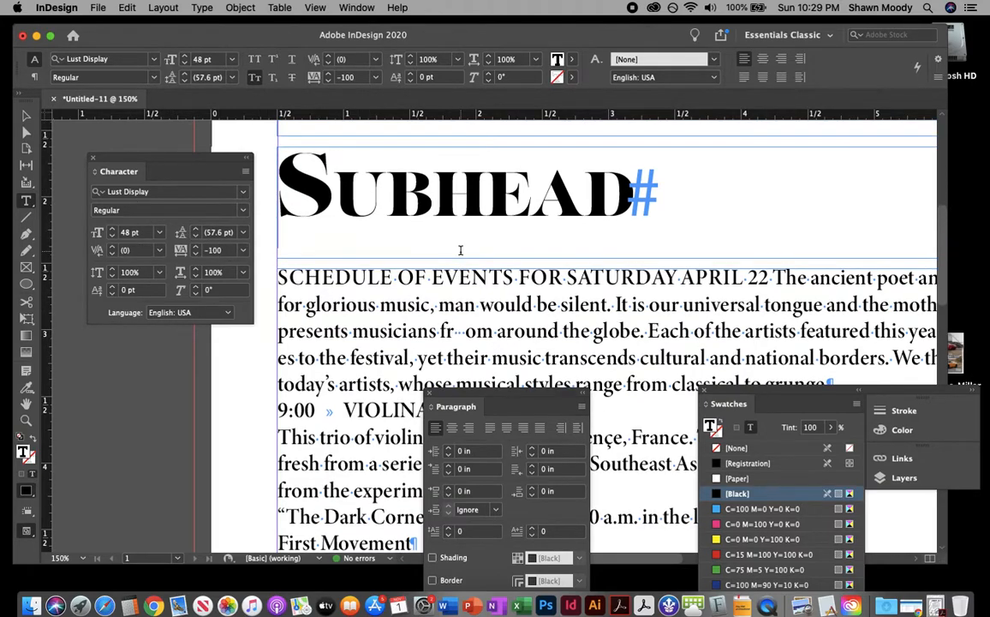
Select the word "Subhead" and set its horizontal scale, trying 175% and 110% and settling on 150%.
scroll(460, 250, up, 4)
drag(627, 310, 250, 304)
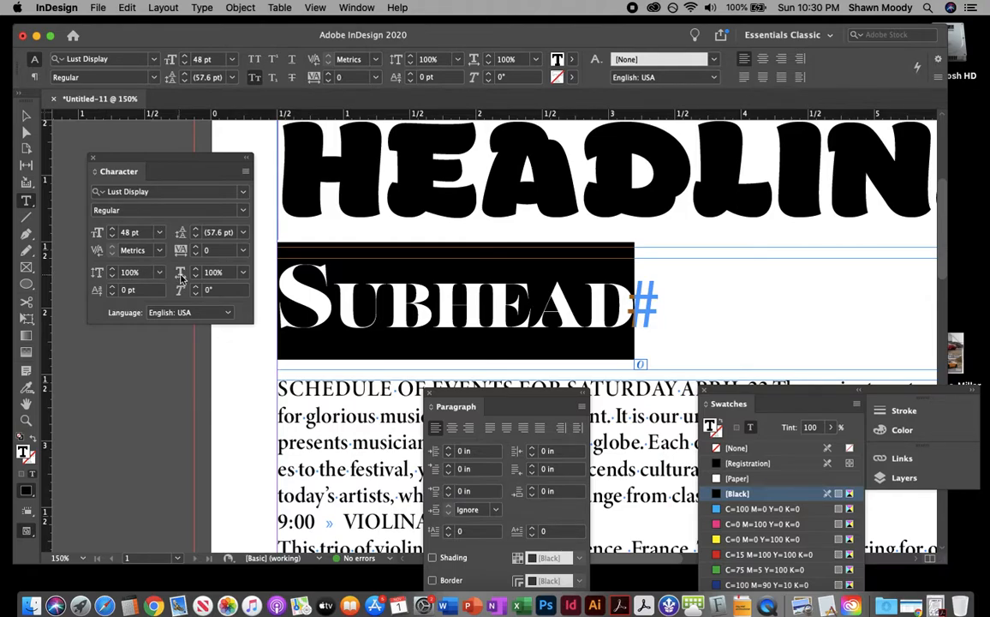
click(243, 273)
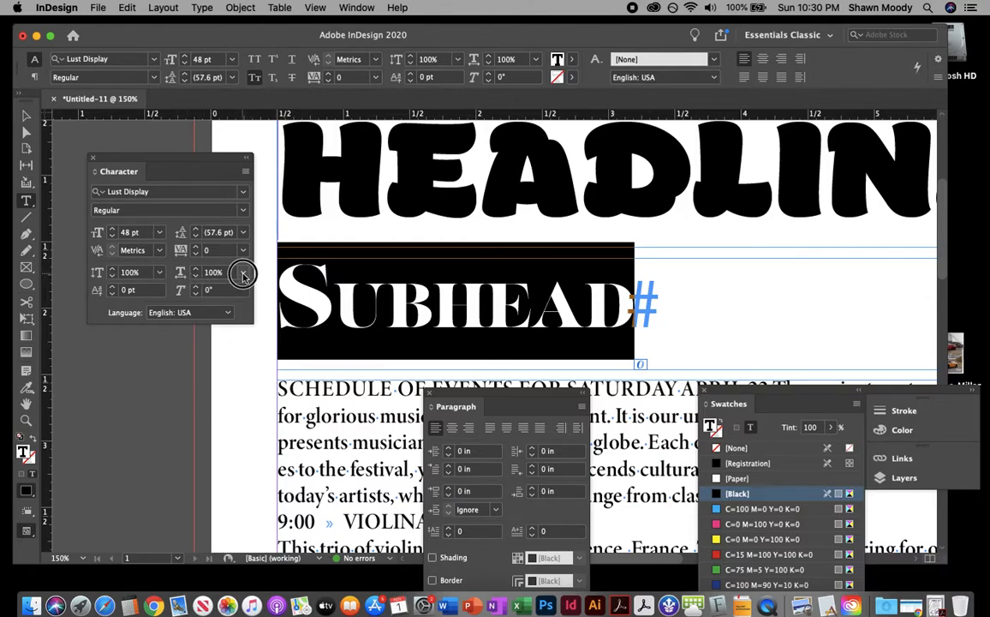
click(229, 254)
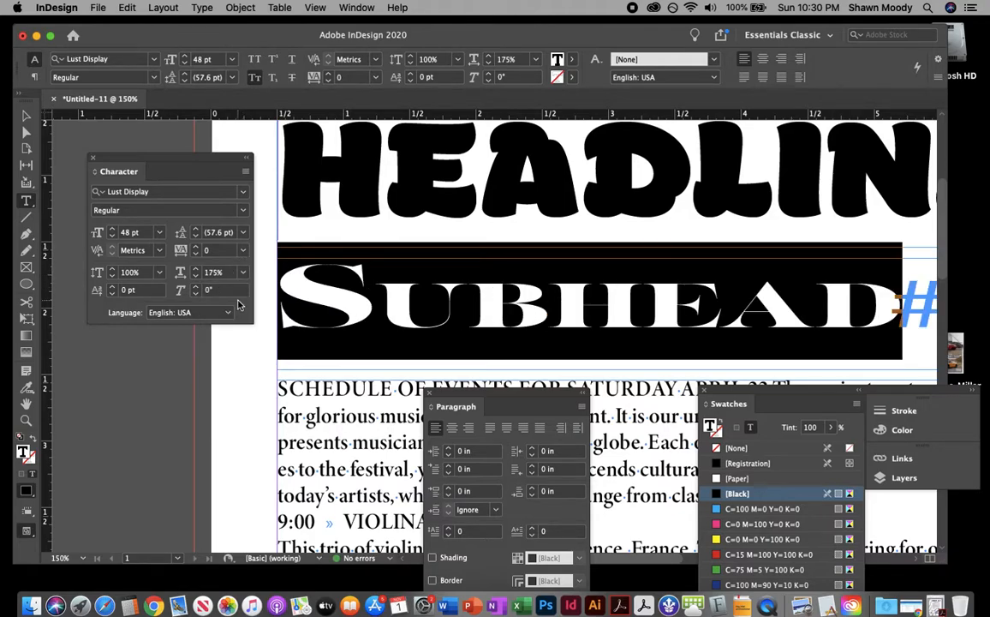
click(243, 272)
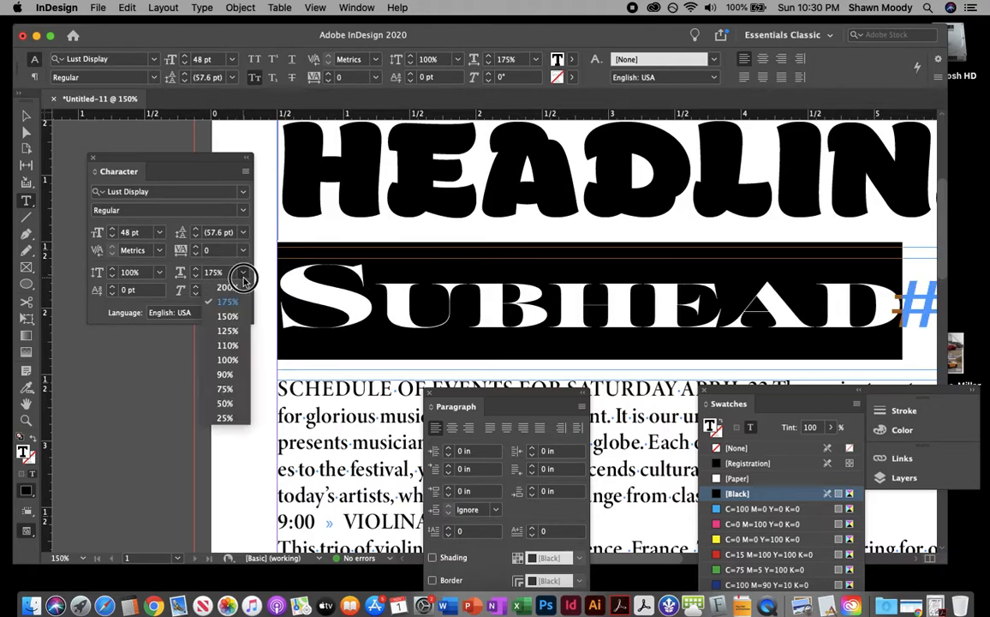
click(231, 344)
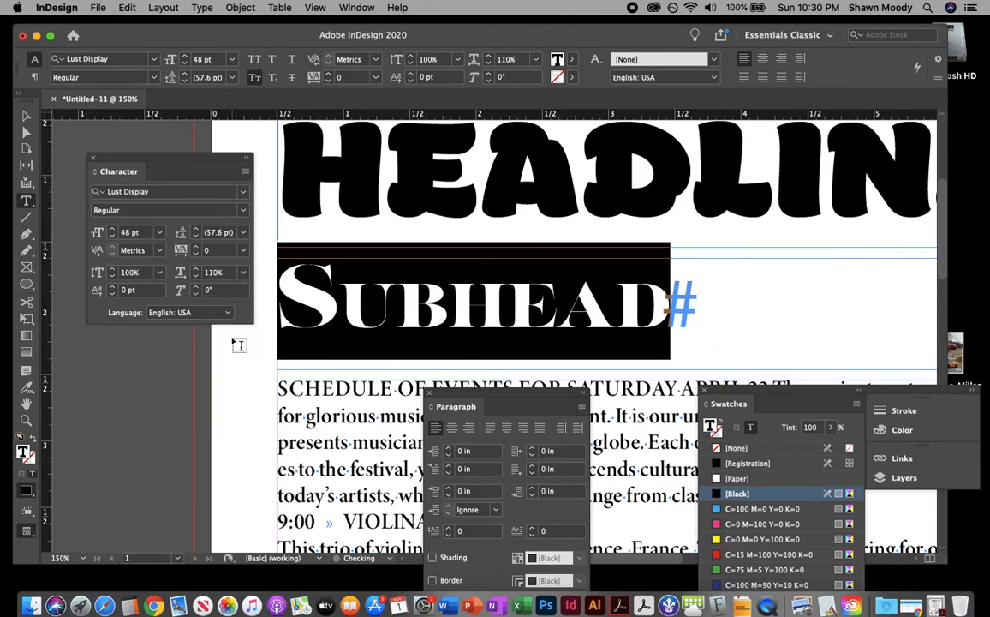
click(243, 273)
click(240, 319)
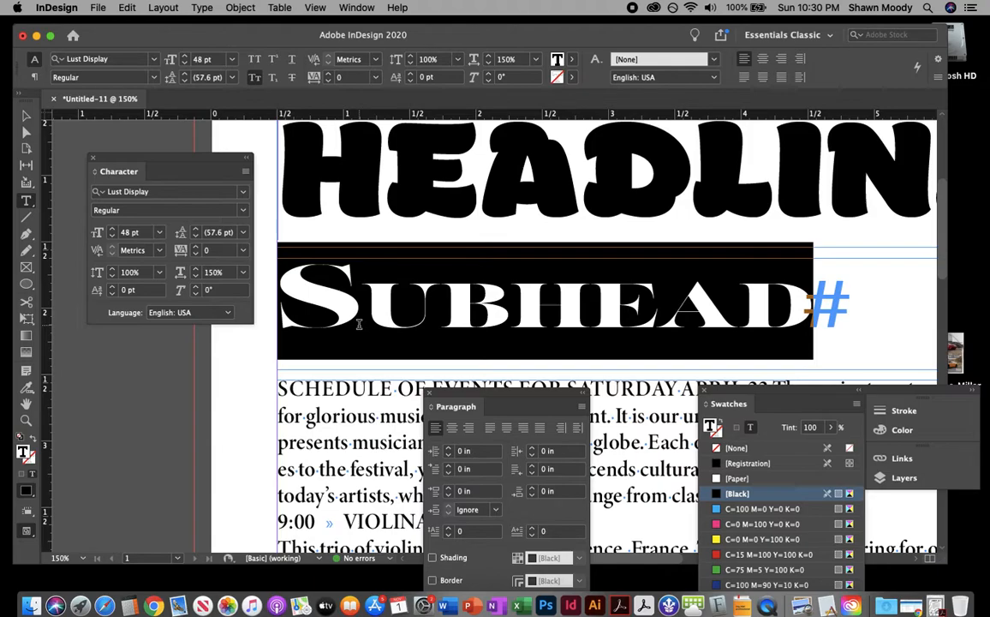
Set the vertical scale of "SCHEDULE OF EVENTS FOR SATURDAY APRIL 22" in the first body paragraph to 150%.
scroll(359, 324, down, 2)
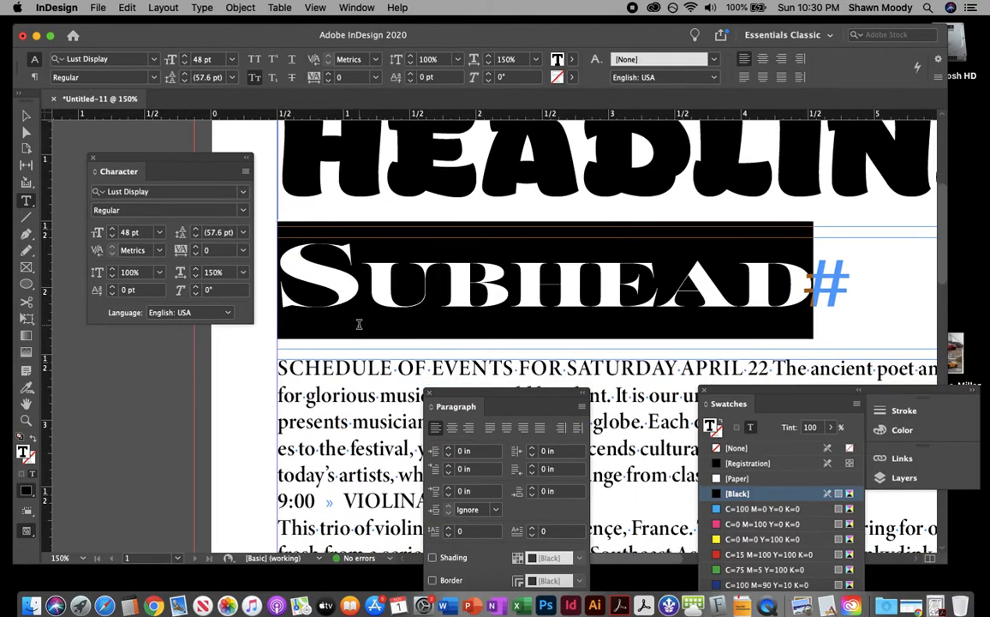
scroll(359, 324, down, 1)
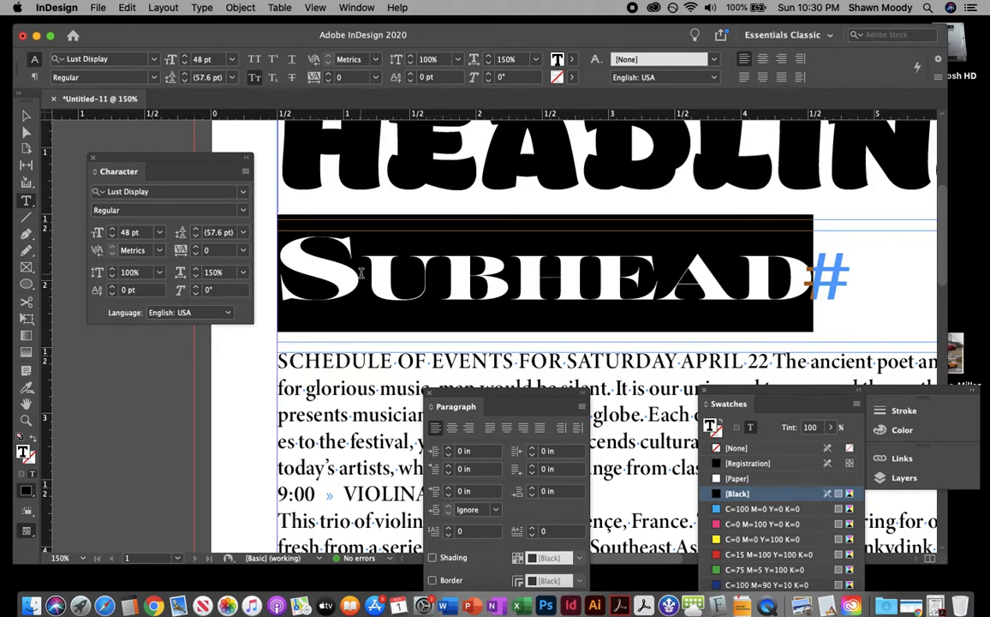
scroll(360, 273, down, 5)
drag(770, 312, 277, 306)
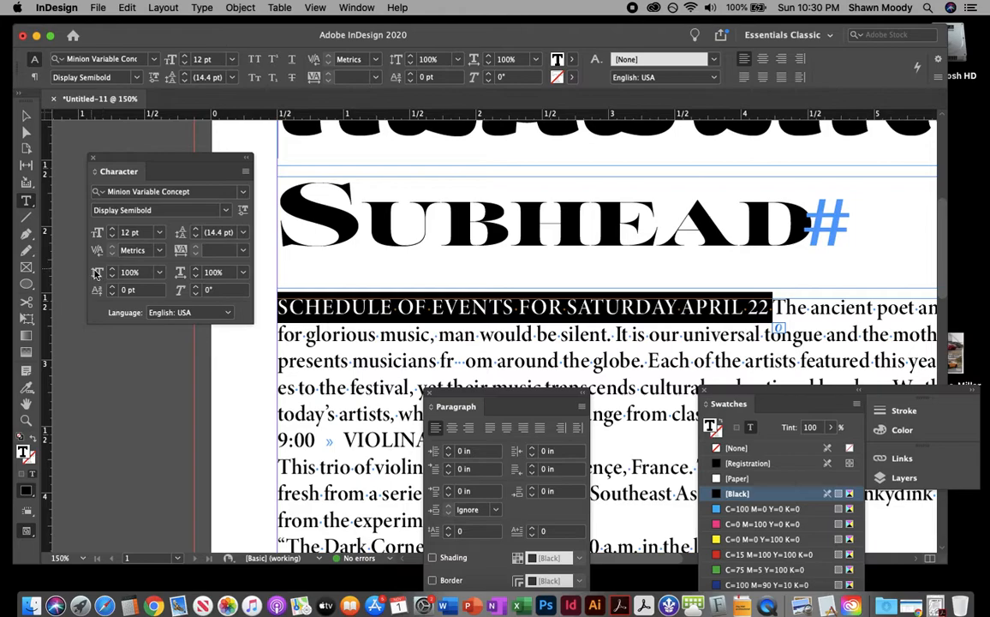
click(161, 272)
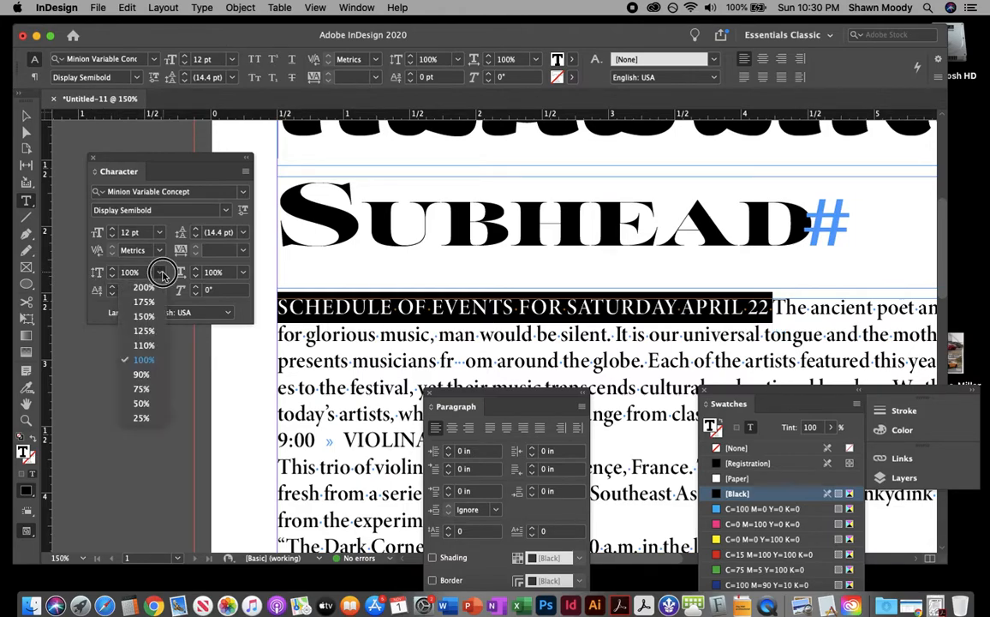
click(149, 317)
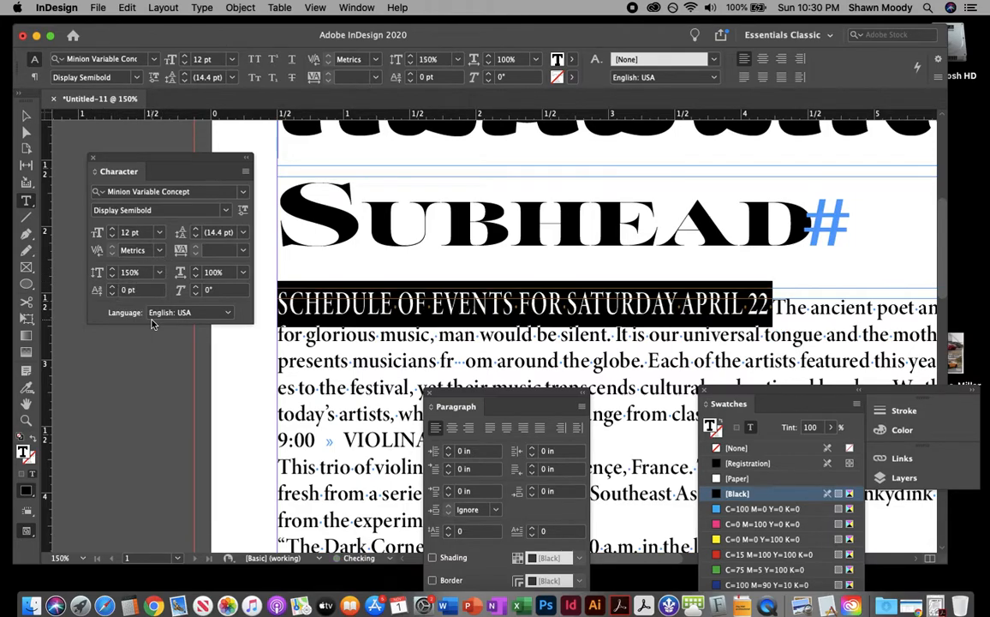
click(385, 306)
drag(310, 304, 581, 306)
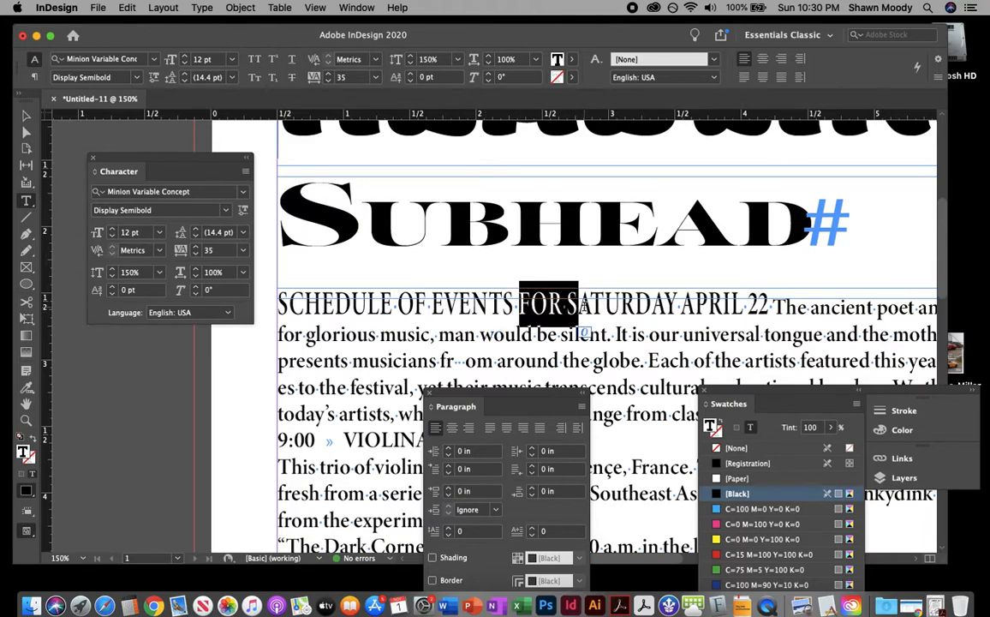
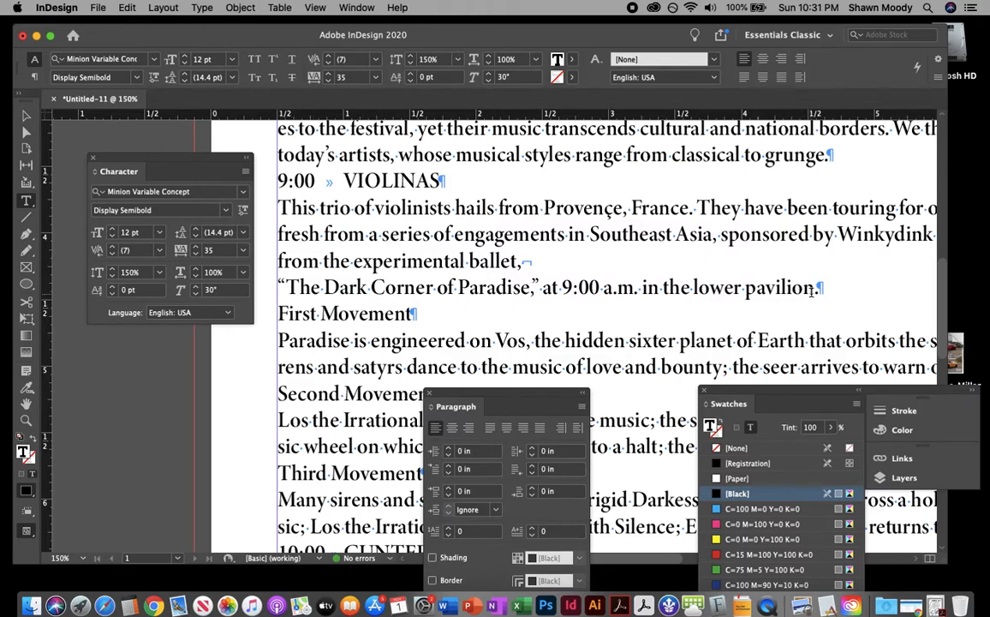
Try a 2 pt baseline shift on the whole line beginning "The Dark Corner of Paradise", and reset it to 0 pt.
click(283, 287)
click(112, 287)
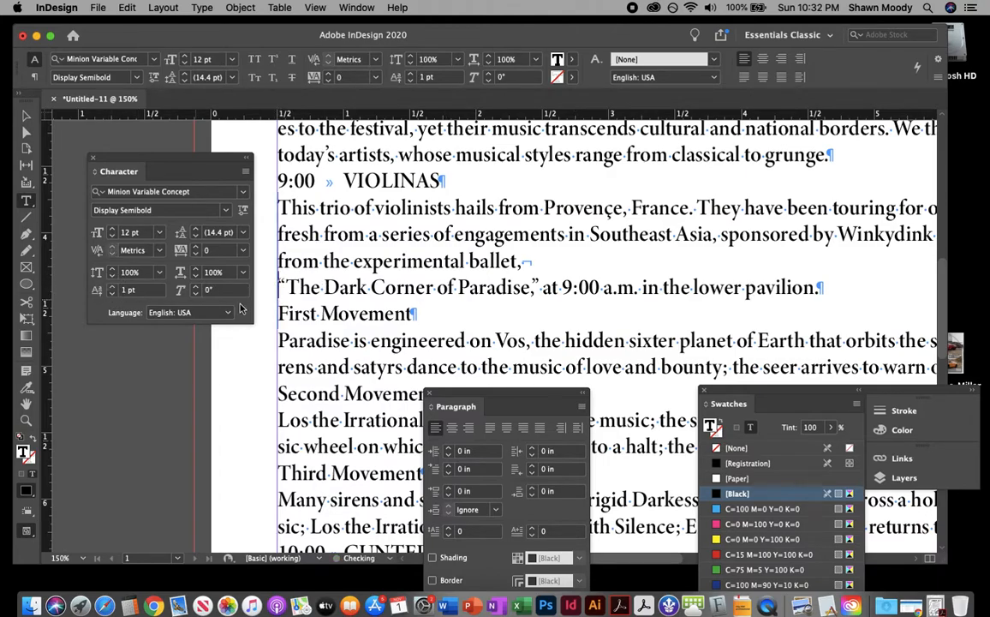
drag(300, 292, 820, 295)
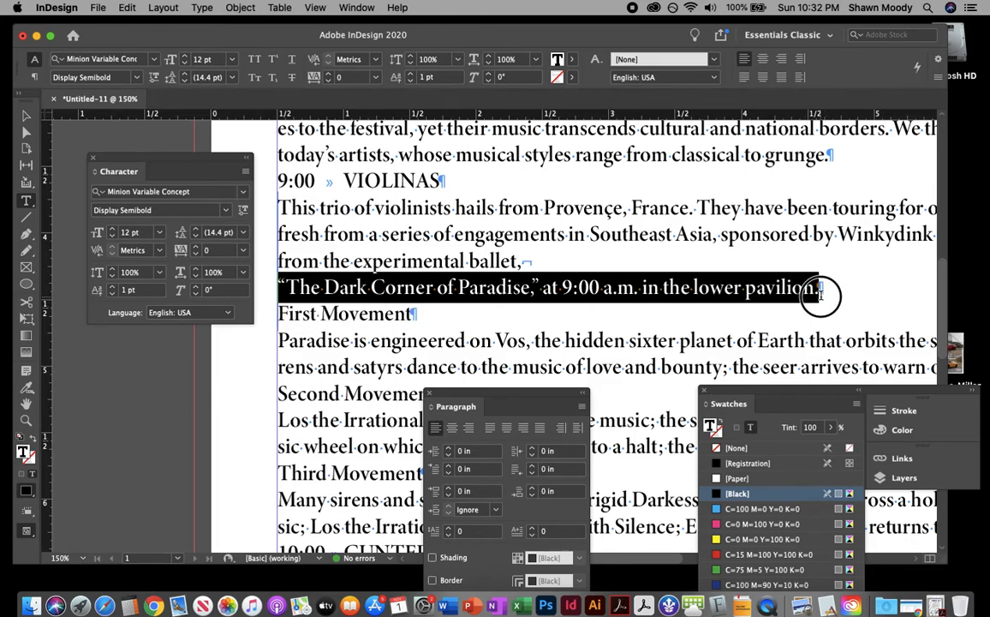
click(113, 292)
click(116, 288)
click(116, 288)
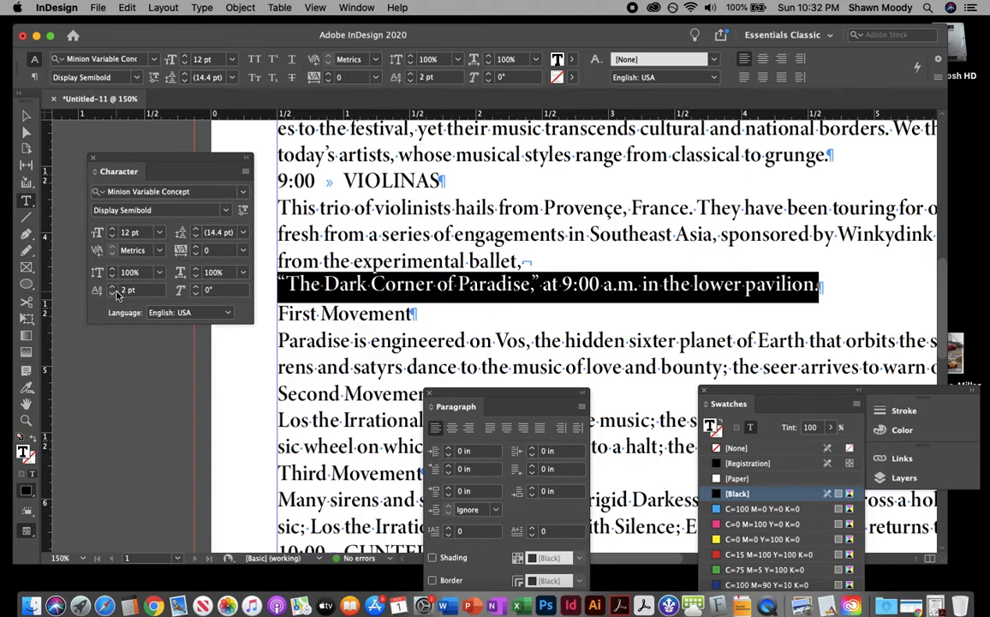
click(112, 294)
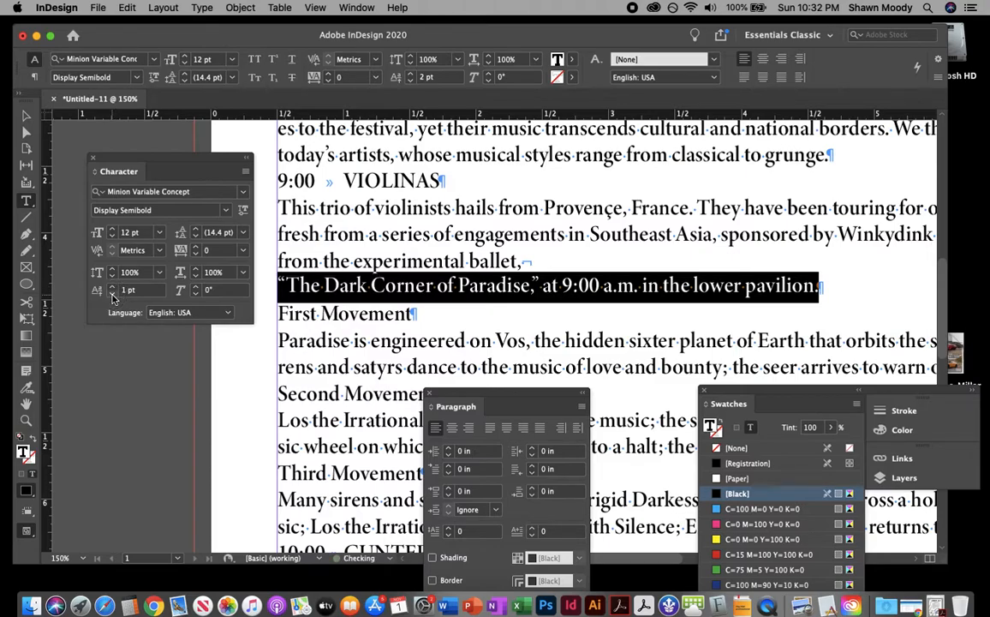
click(112, 294)
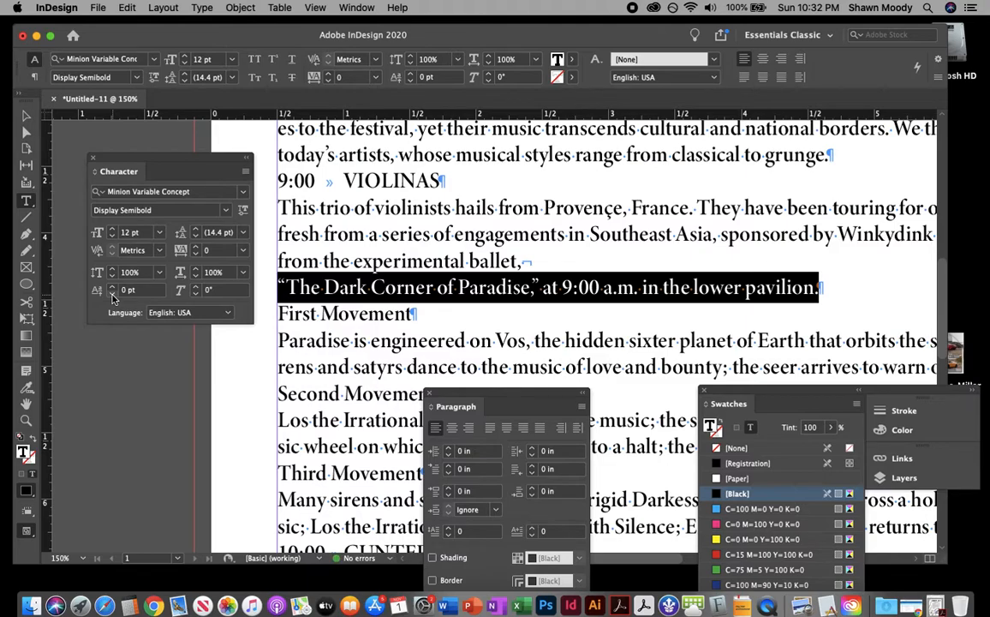
Try lowering the "The Dark Corner of Paradise" line with a baseline shift of -8 pt, and bring it back to 0 pt.
click(113, 294)
click(113, 294)
click(112, 293)
click(112, 294)
click(112, 294)
click(112, 294)
click(112, 294)
click(112, 294)
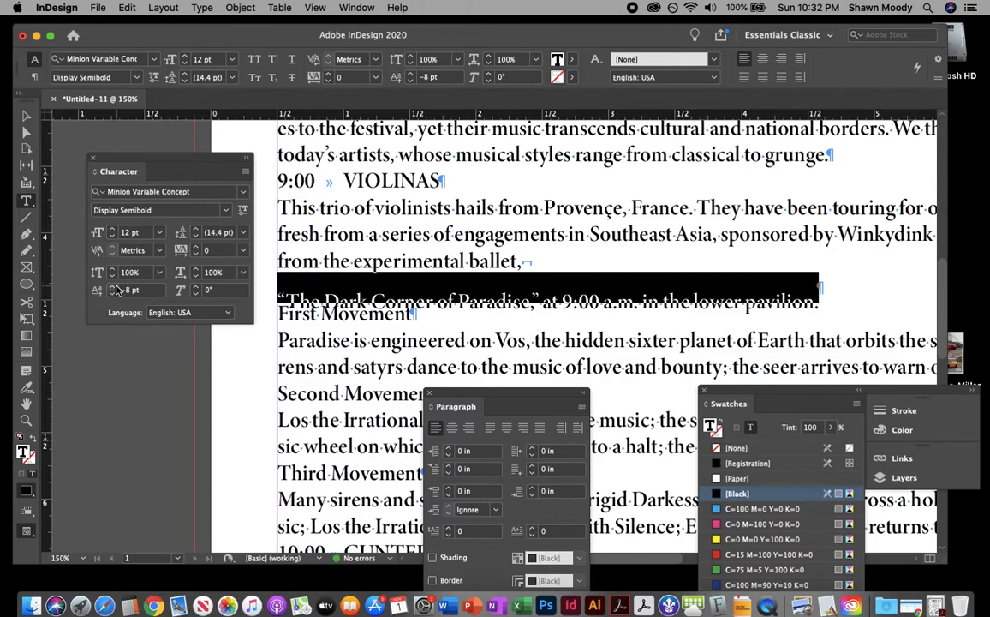
click(112, 287)
click(112, 287)
click(112, 287)
click(112, 287)
click(113, 287)
click(113, 286)
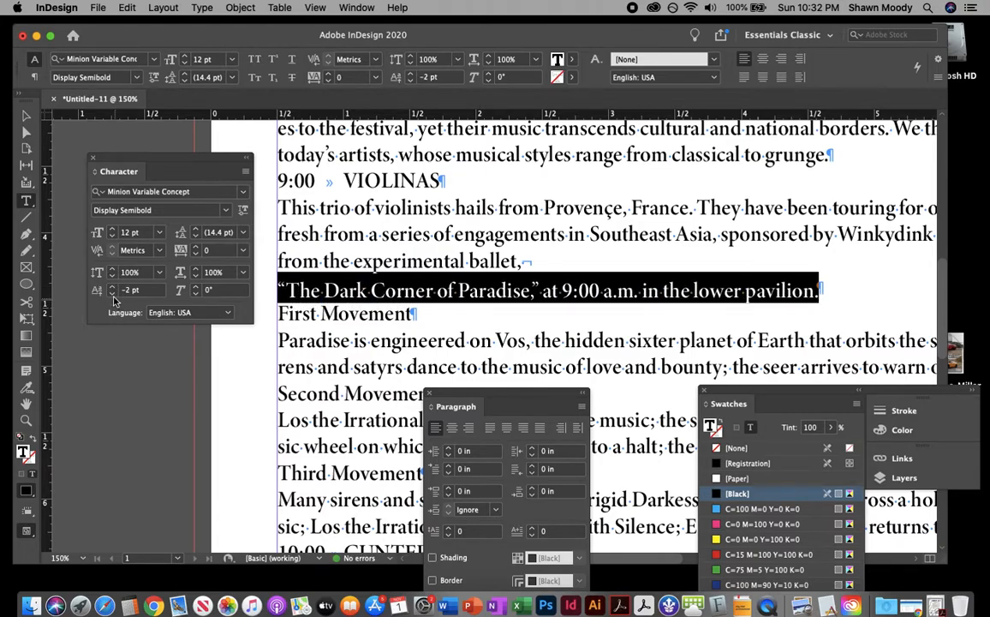
click(113, 287)
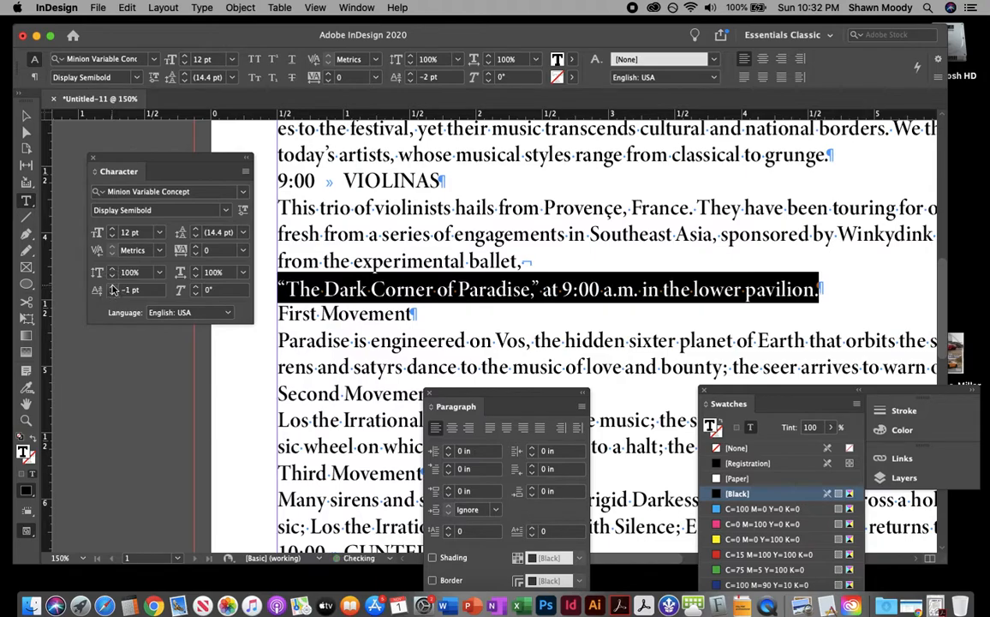
click(112, 287)
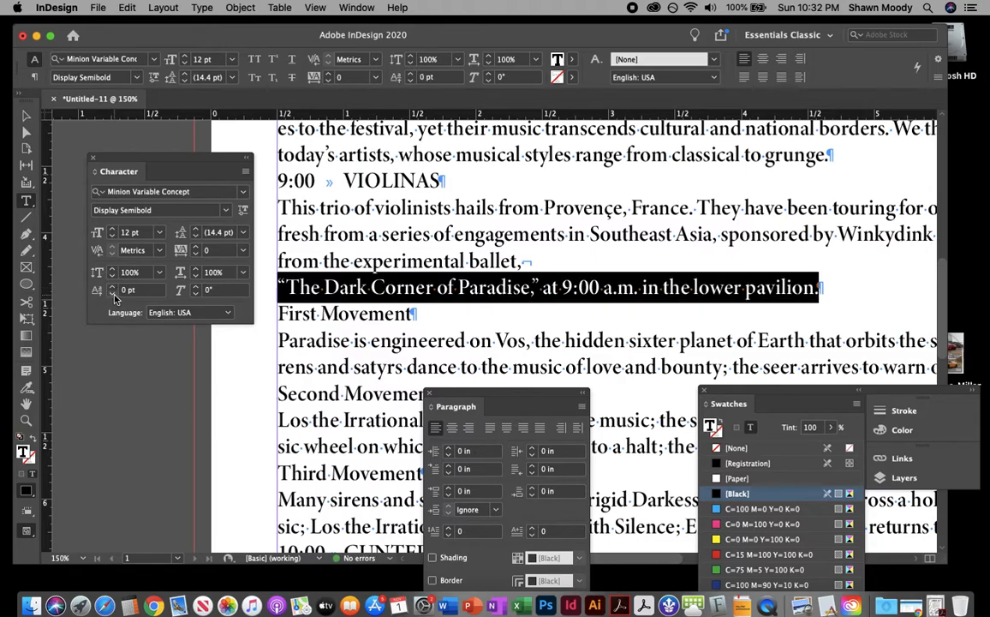
Set the baseline shift of the "The Dark Corner of Paradise" line to -3 pt and deselect the line.
click(113, 294)
click(113, 293)
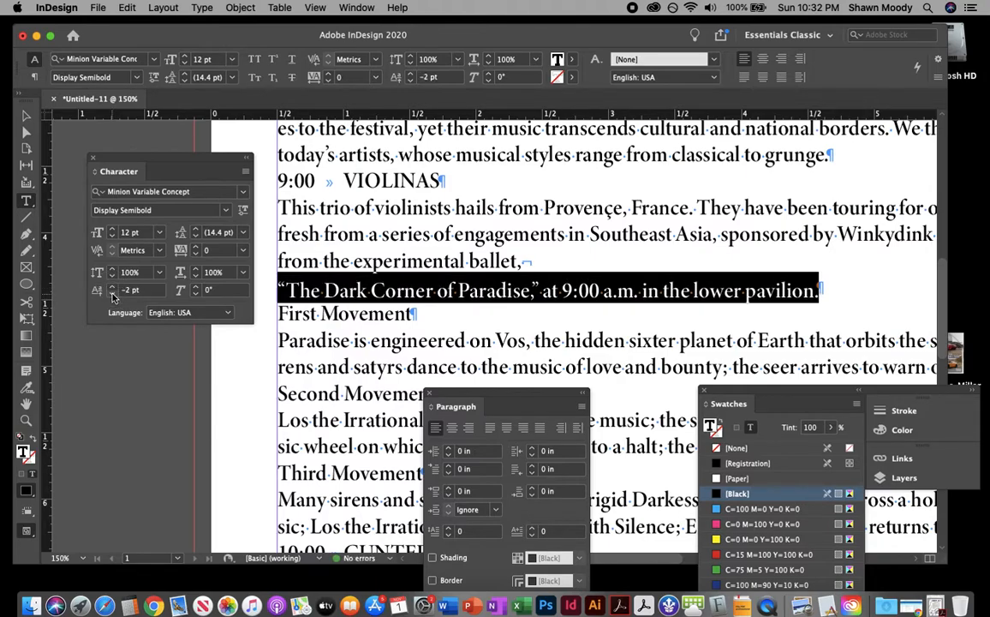
click(112, 294)
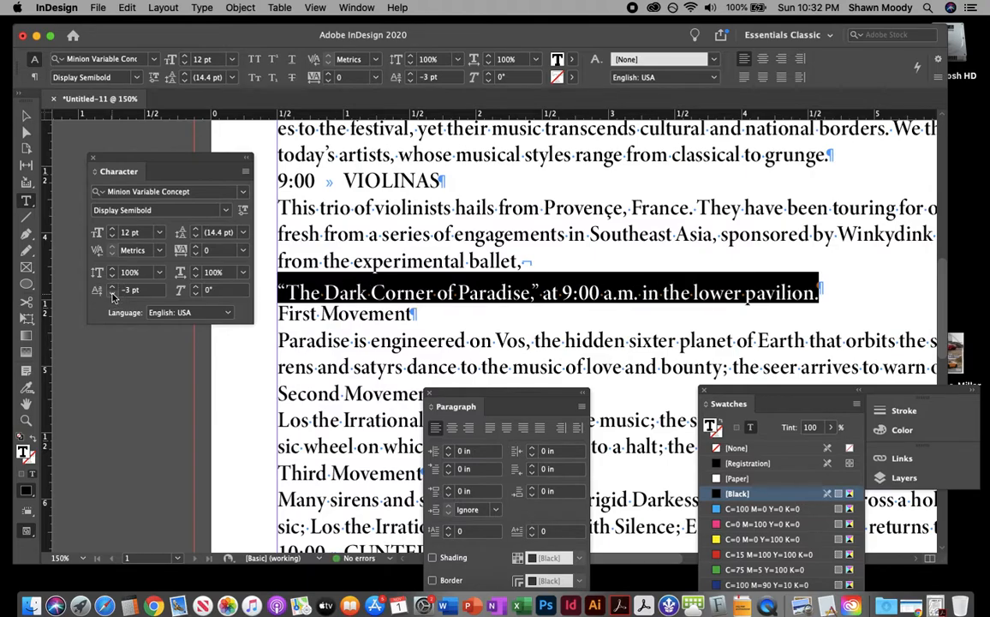
click(324, 283)
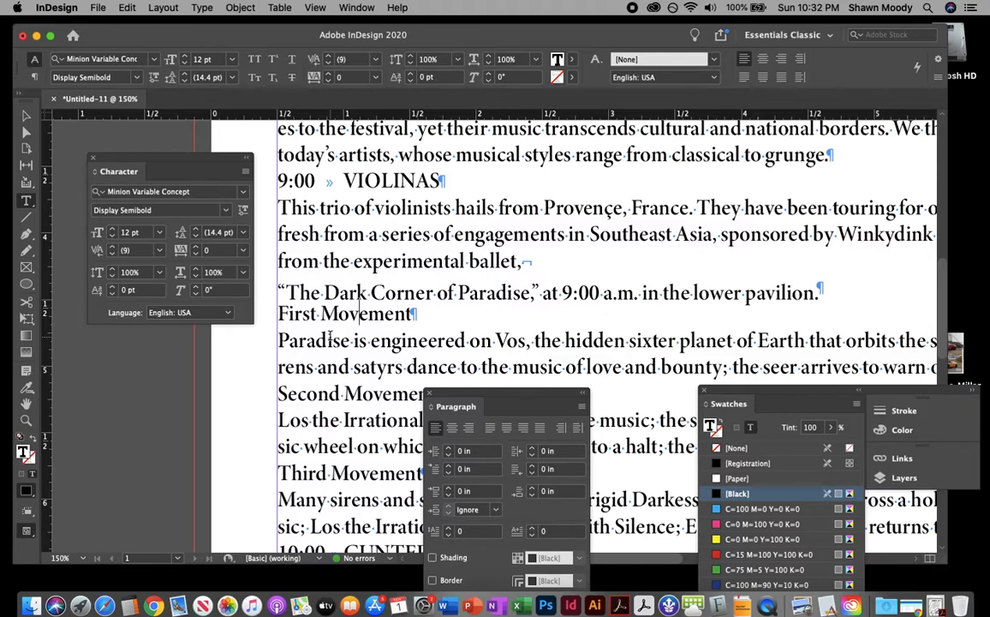
click(359, 313)
Reposition the Character and Paragraph panels so all paragraph options are in view, and highlight a few words of the paragraph under "VIOLINAS".
drag(167, 163, 158, 146)
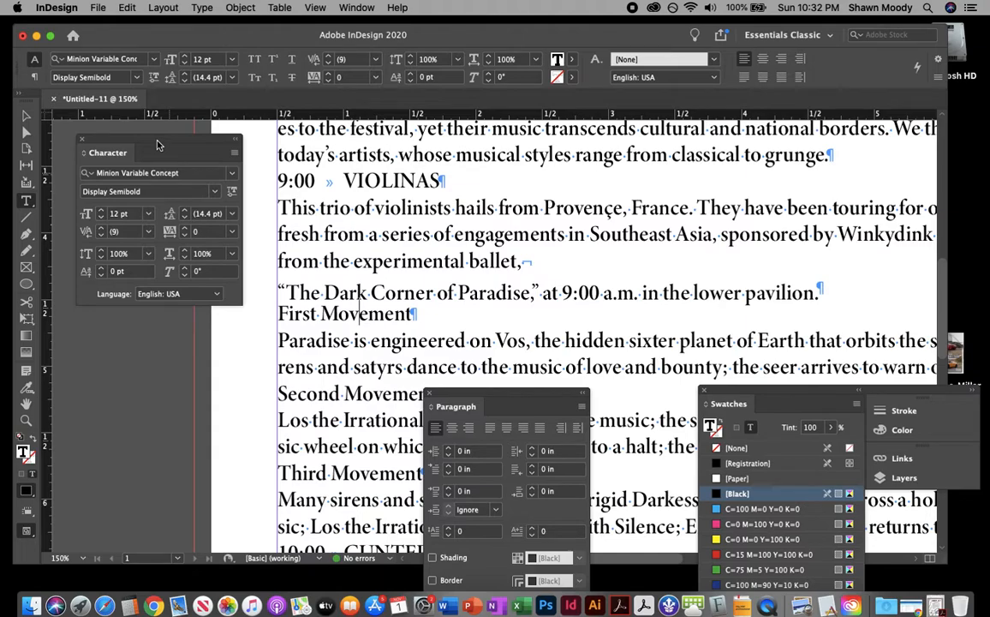
drag(337, 234, 446, 233)
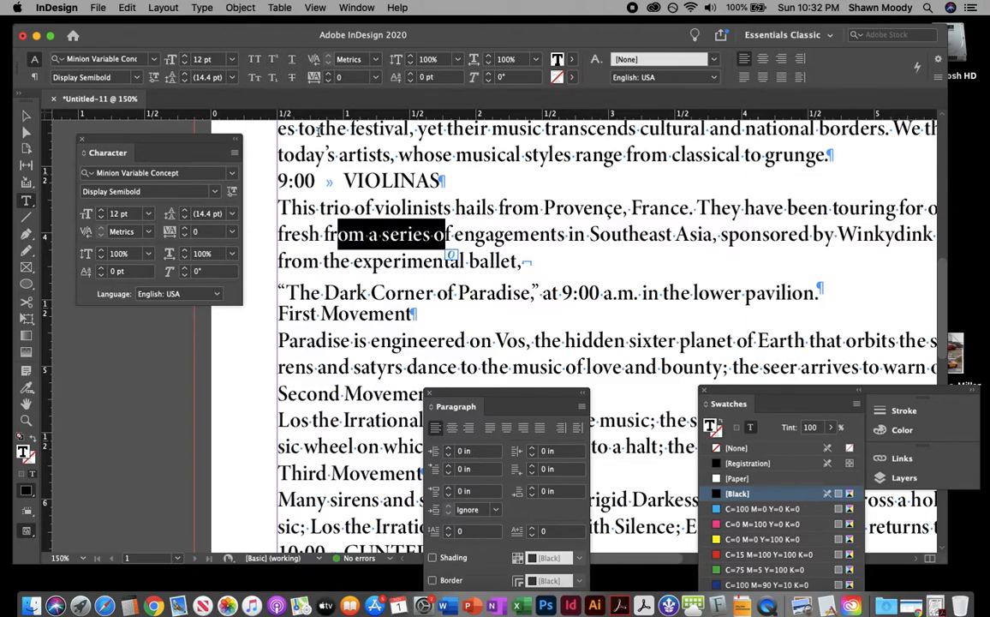
drag(477, 397, 586, 170)
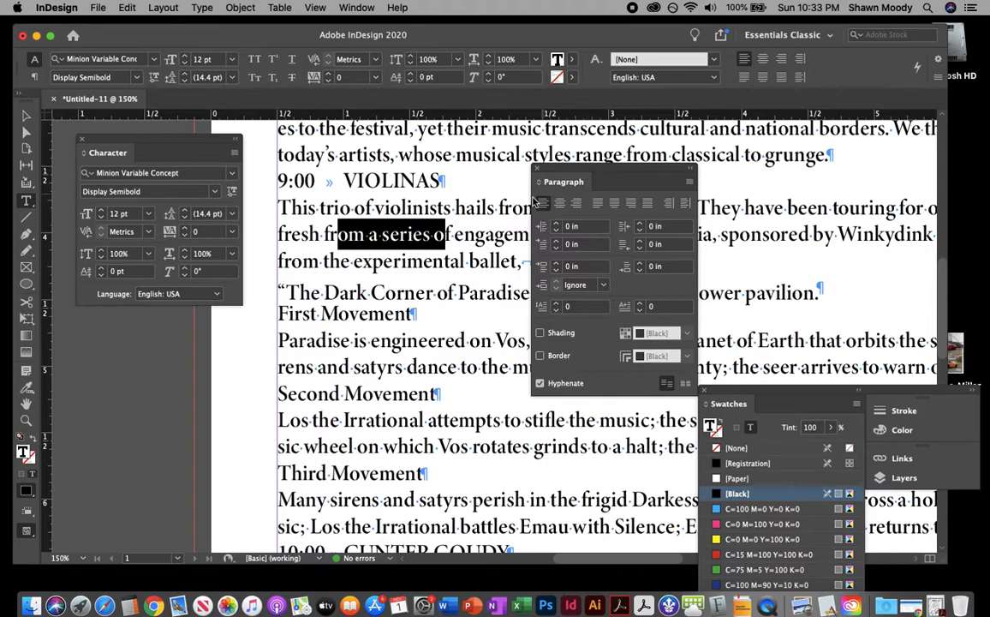
drag(553, 167, 545, 153)
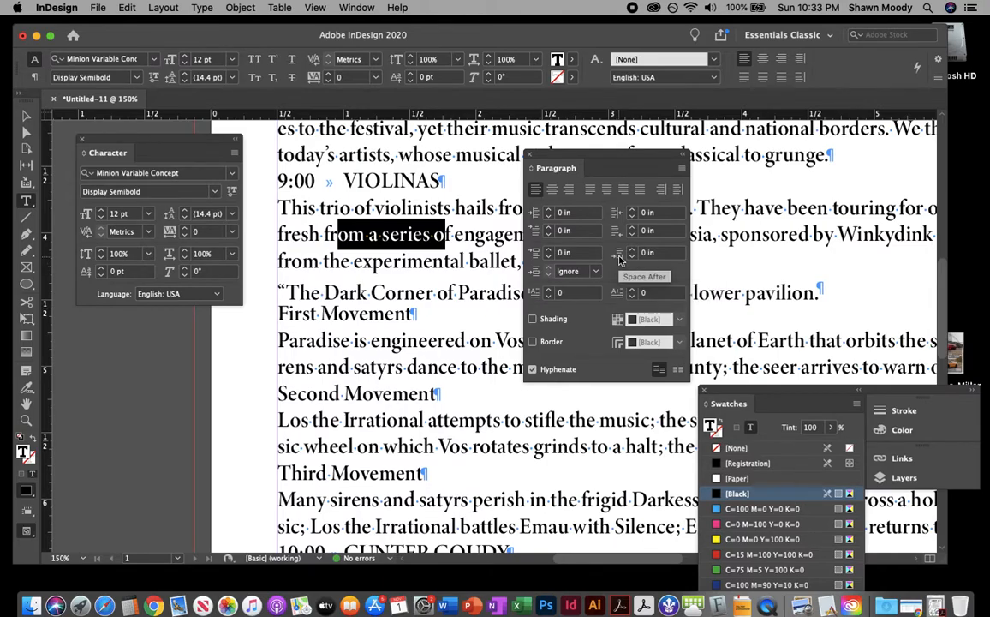
Insert six empty paragraphs after the "First Movement" heading to space it from the text below.
scroll(465, 308, up, 1)
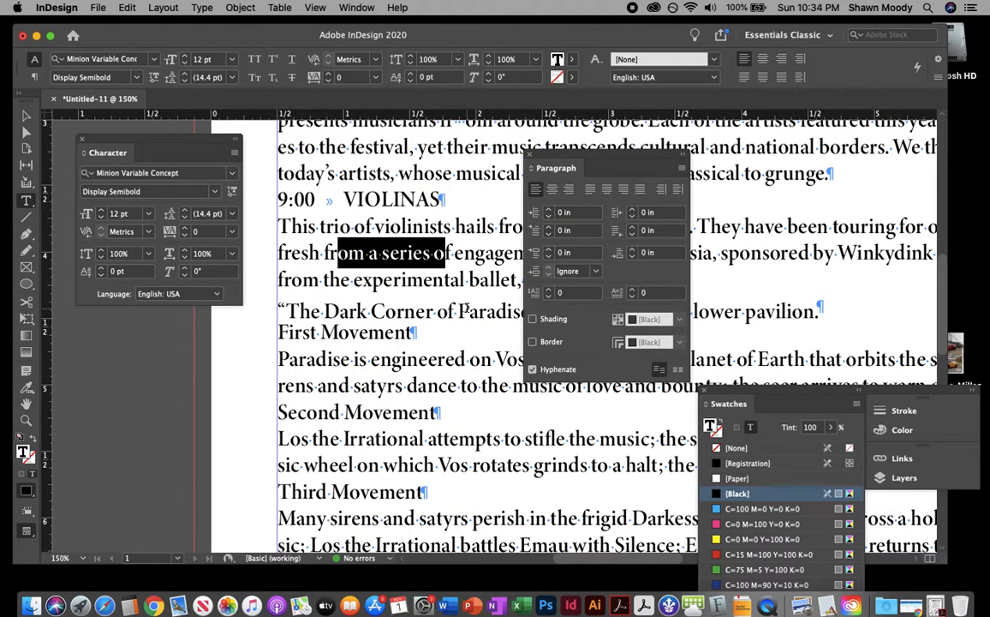
scroll(449, 313, down, 1)
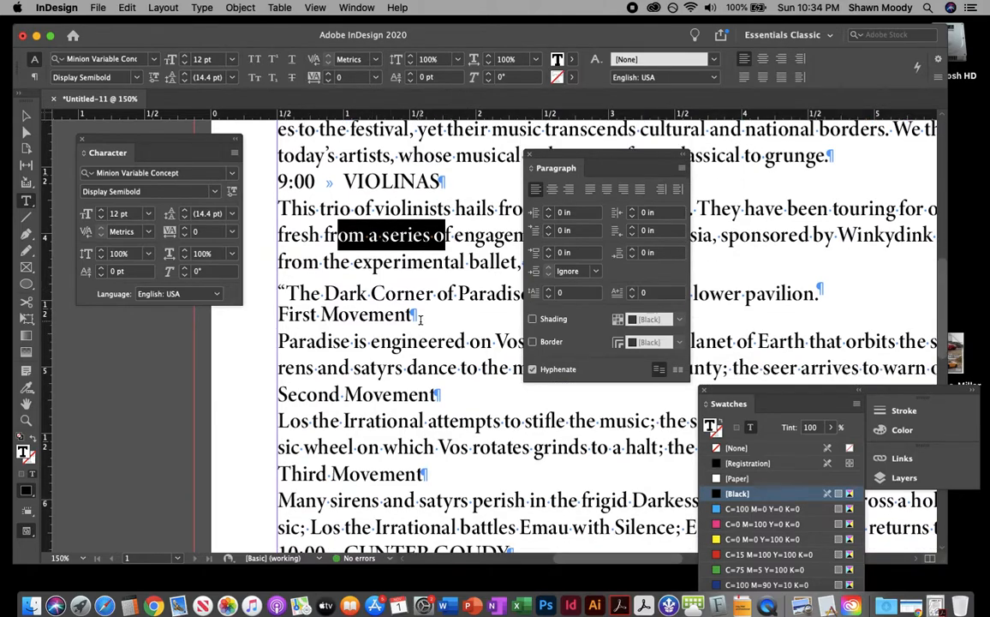
click(420, 319)
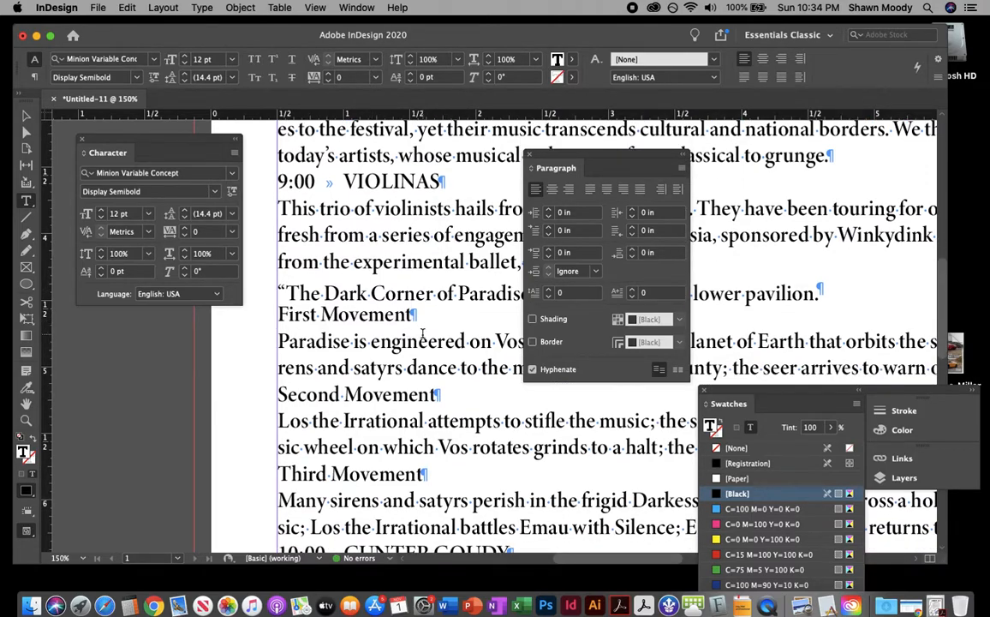
scroll(422, 334, down, 1)
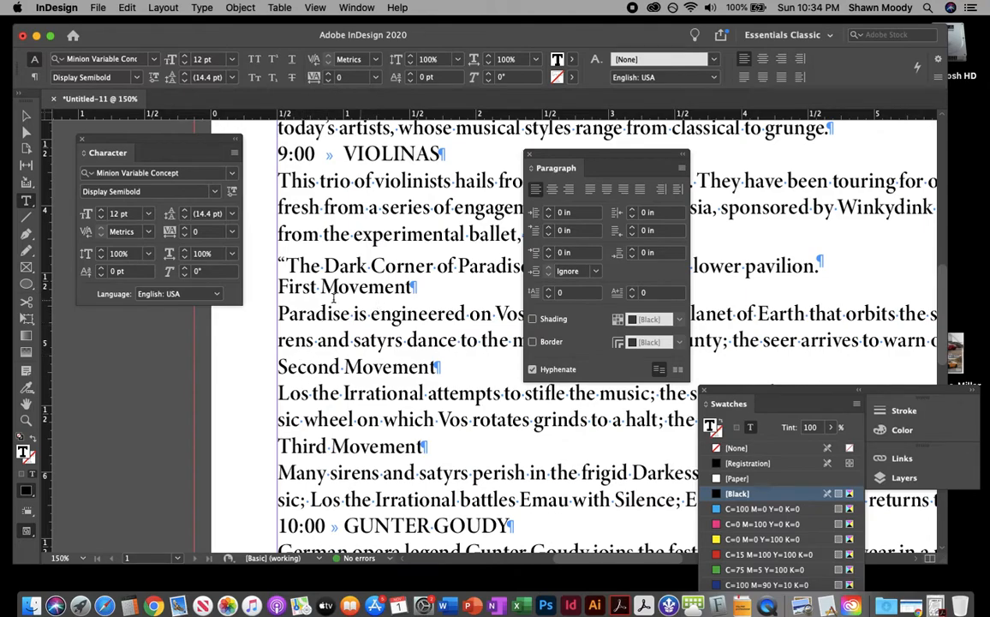
scroll(431, 297, down, 2)
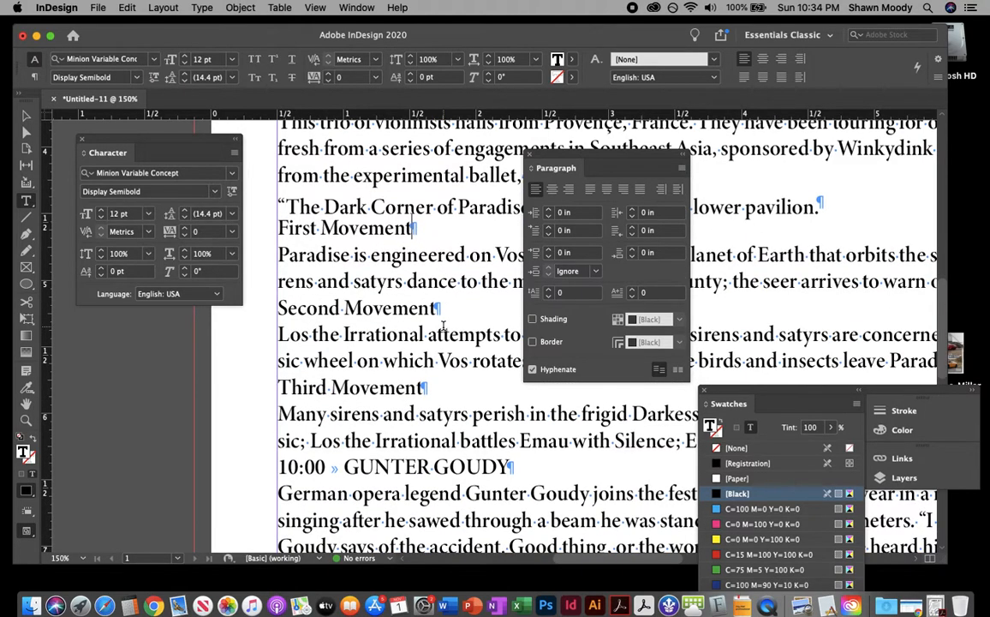
key(Return)
key(Return)
key(Return)
key(Return)
key(Return)
key(Return)
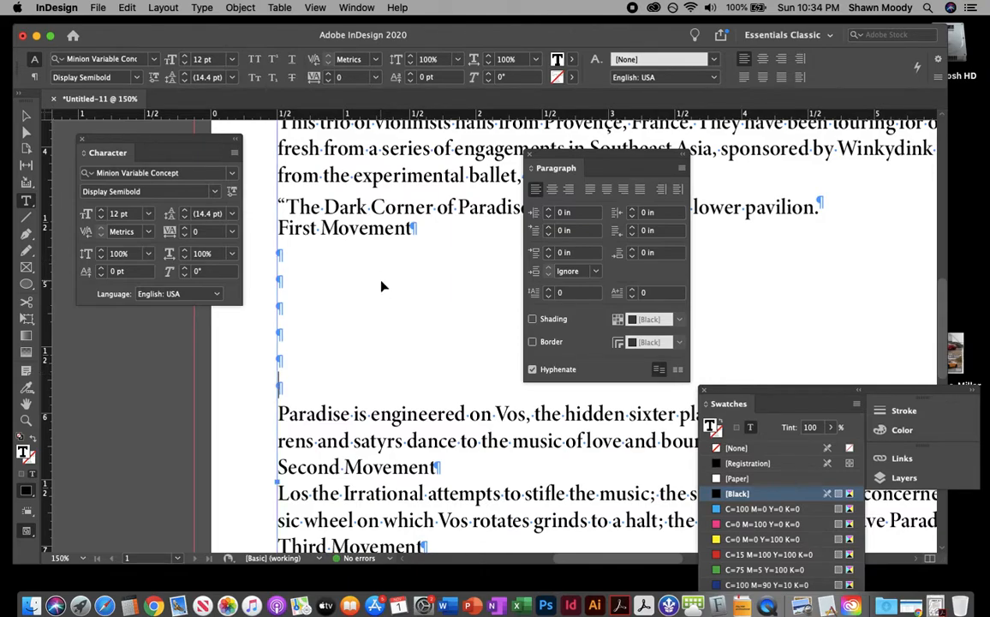
Delete the six empty paragraphs after the "First Movement" heading.
key(BackSpace)
key(BackSpace)
key(BackSpace)
key(BackSpace)
key(BackSpace)
key(BackSpace)
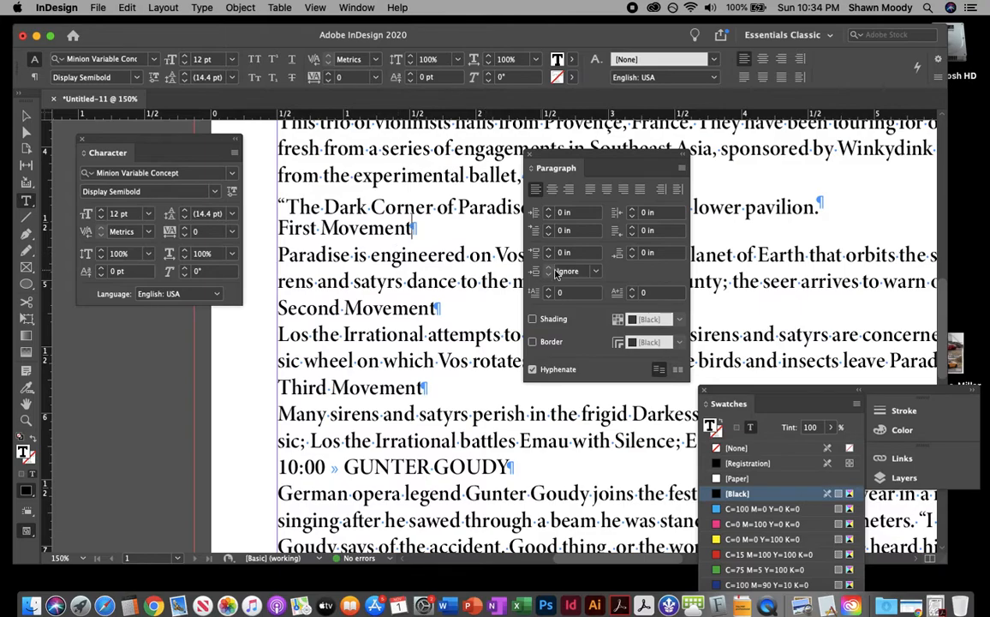
Increase the space after the "First Movement" heading paragraph to 1 in.
click(633, 252)
click(632, 252)
click(632, 252)
click(632, 252)
click(632, 252)
click(632, 252)
click(632, 252)
click(632, 252)
click(632, 252)
click(632, 252)
click(632, 252)
click(632, 252)
click(632, 252)
click(632, 252)
click(633, 252)
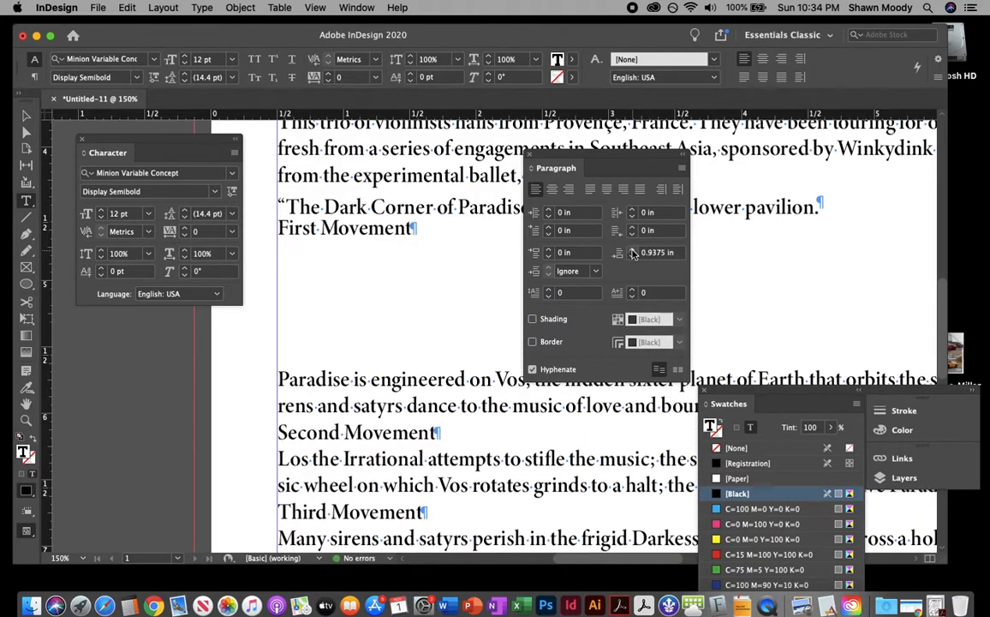
click(633, 252)
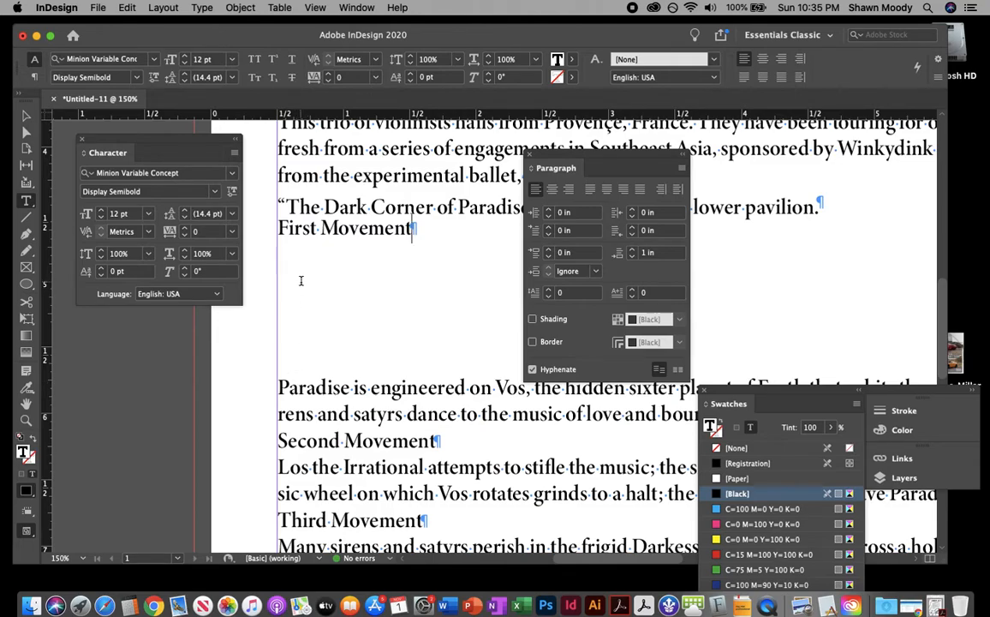
Reduce the space after the "First Movement" heading paragraph back to 0 in.
click(632, 257)
click(633, 257)
click(632, 257)
click(632, 257)
click(632, 257)
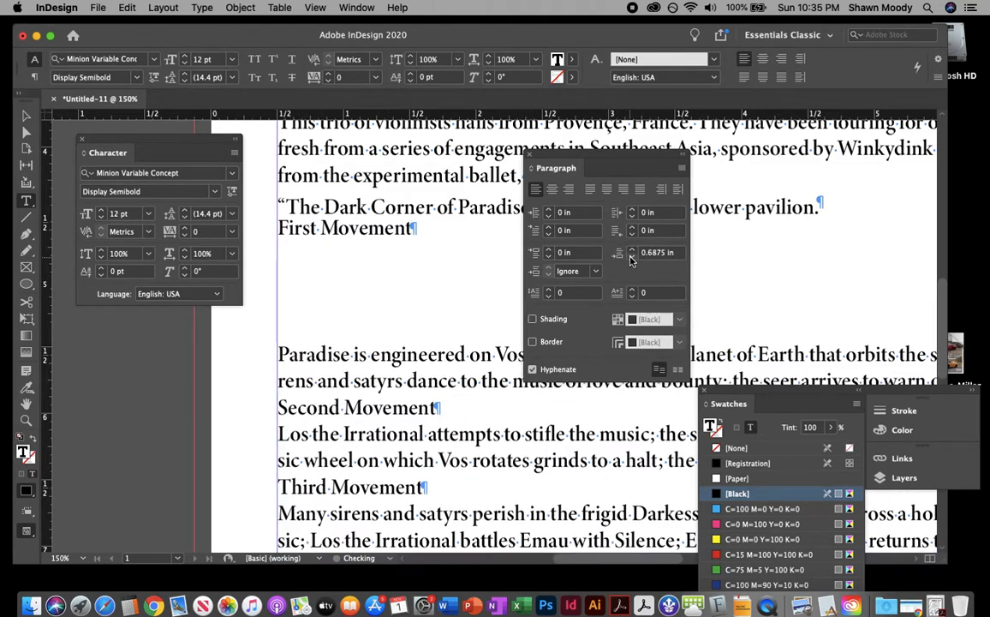
click(632, 257)
click(632, 257)
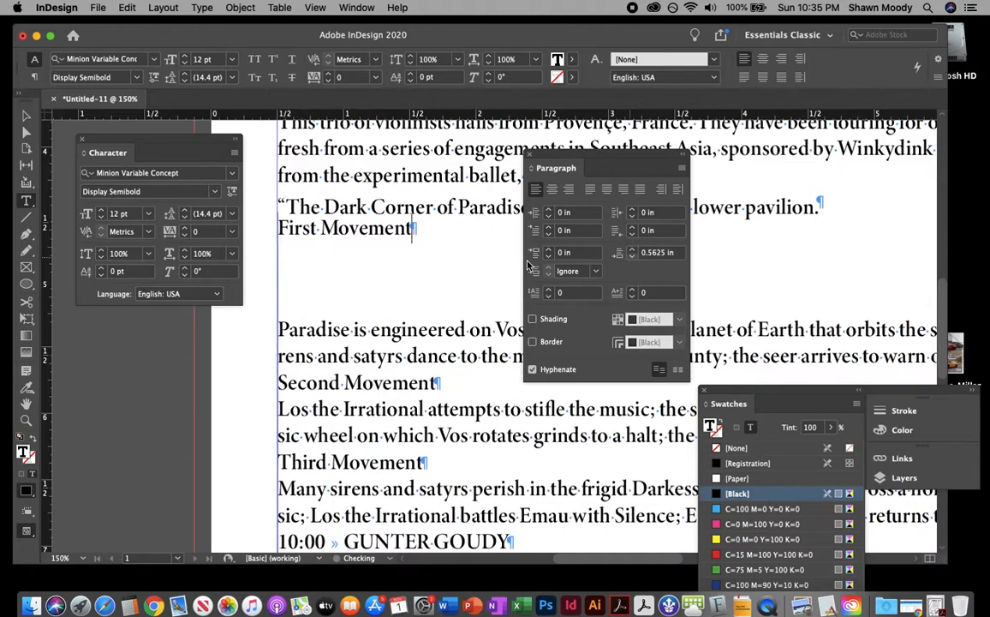
click(631, 257)
click(631, 257)
click(631, 257)
click(631, 257)
click(631, 257)
click(631, 257)
click(631, 257)
click(631, 257)
click(631, 257)
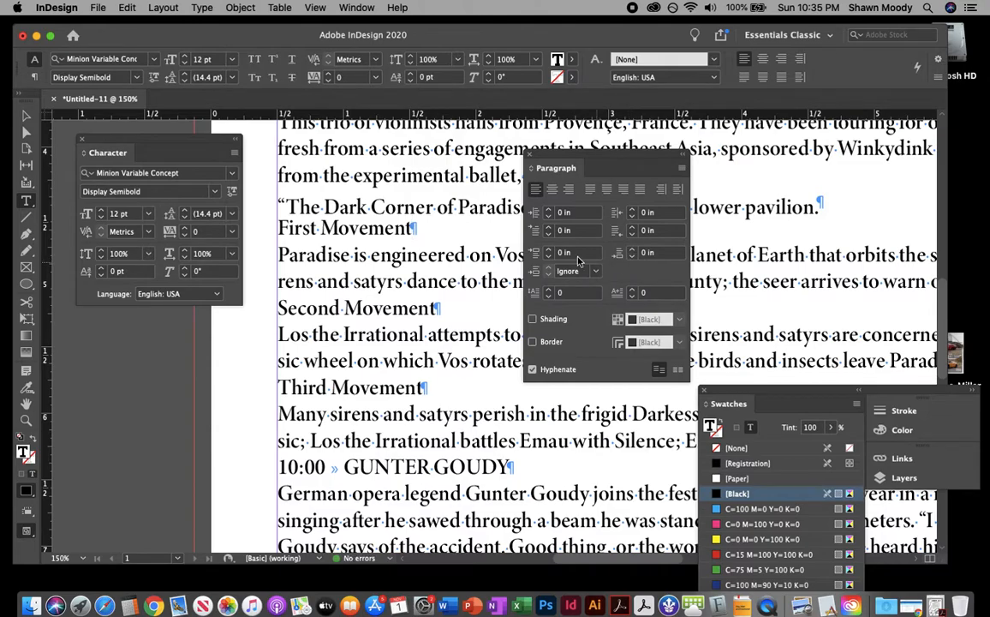
Increase the space before the "First Movement" heading paragraph to 0.625 in.
click(549, 250)
click(548, 250)
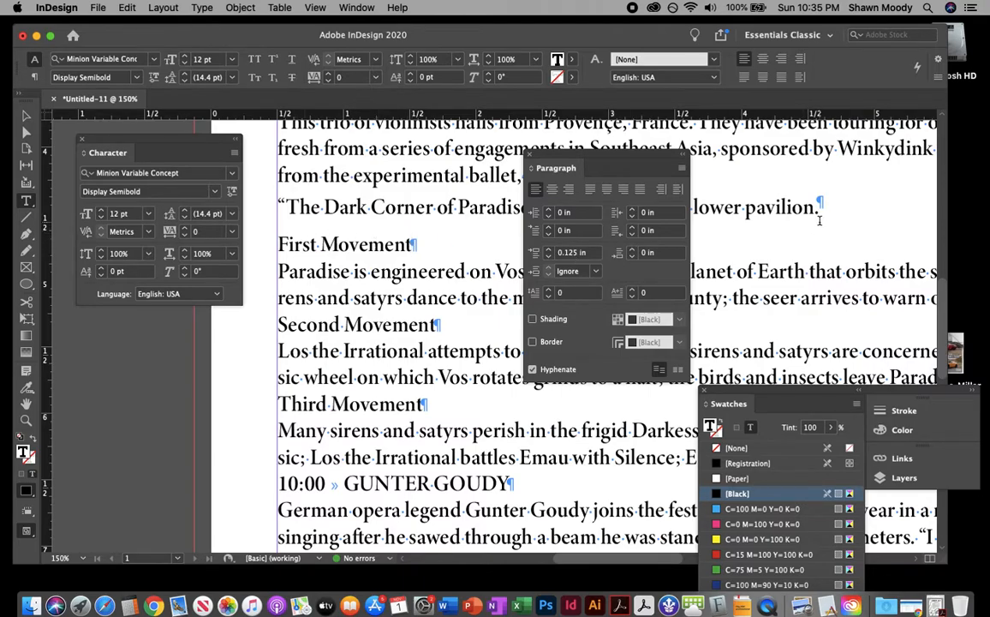
click(548, 250)
click(548, 249)
click(549, 249)
click(548, 249)
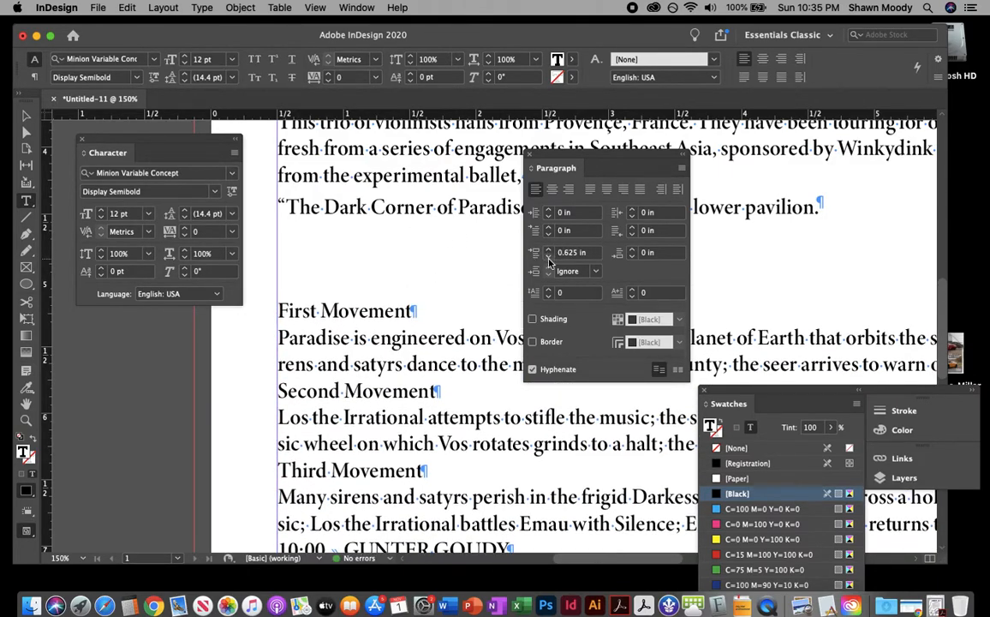
Lower the space before the "First Movement" heading paragraph to 0.0625 in.
click(548, 257)
click(548, 256)
click(548, 256)
click(548, 257)
click(548, 256)
click(548, 256)
click(548, 256)
click(548, 256)
click(548, 256)
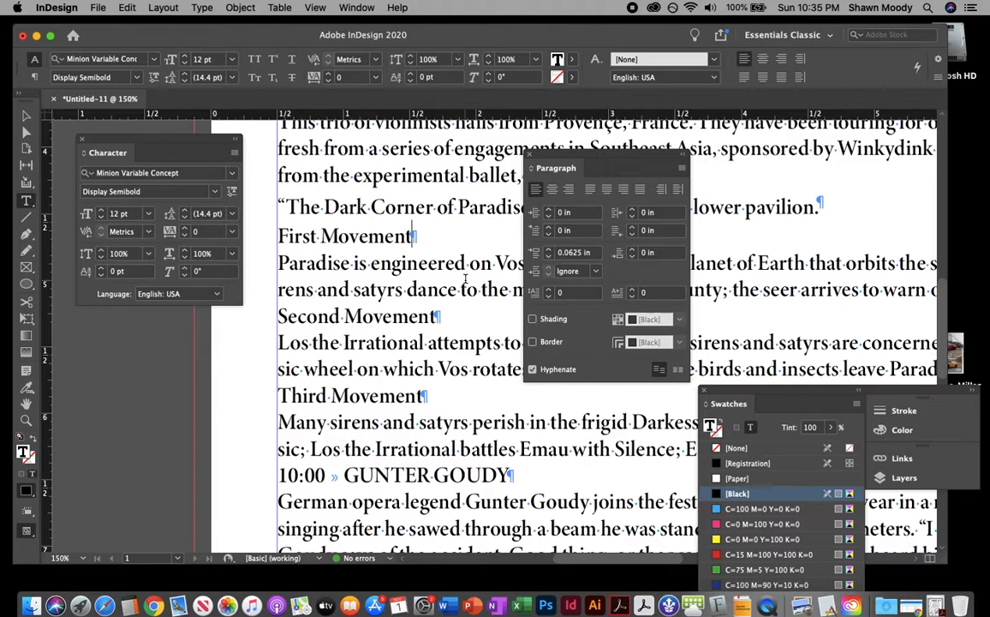
Select the text of the last section, from the "2:00 GINGER BLOOMS" heading to the end of its paragraph.
scroll(466, 278, up, 1)
scroll(464, 278, up, 6)
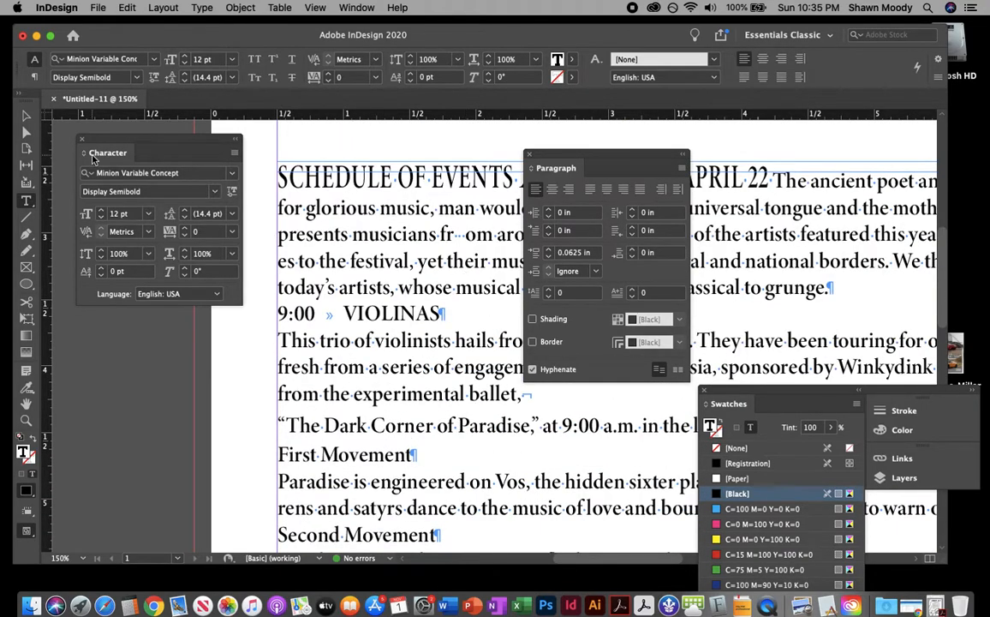
click(26, 115)
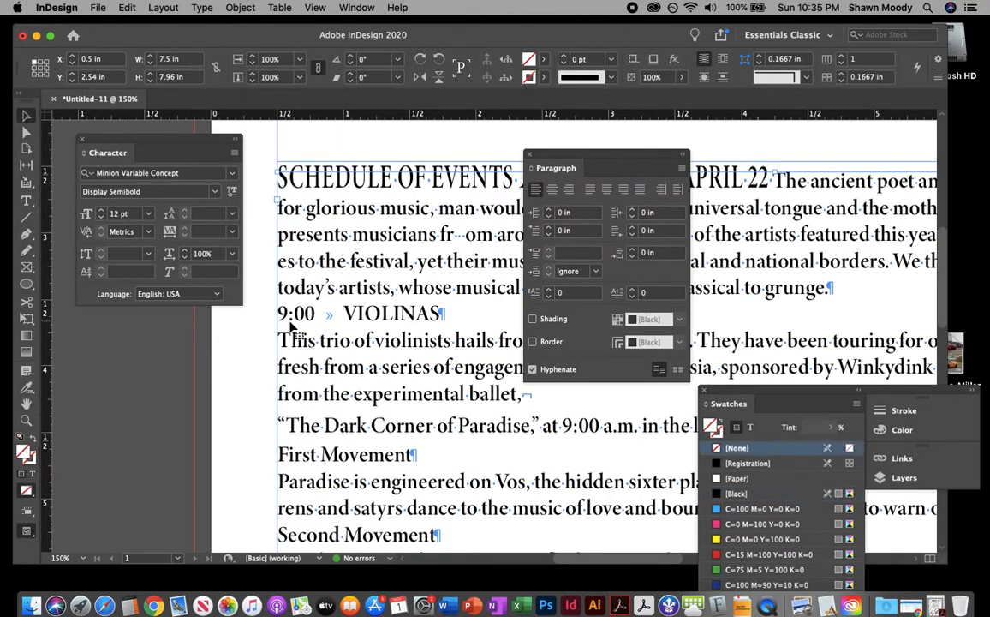
key(super+minus)
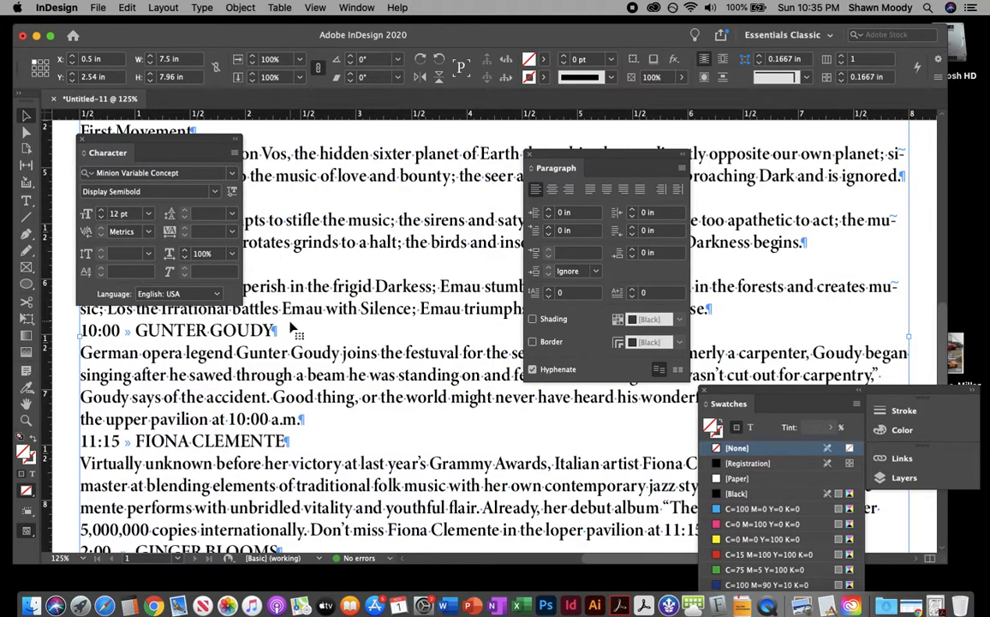
key(super+minus)
key(super+minus)
key(super+minus)
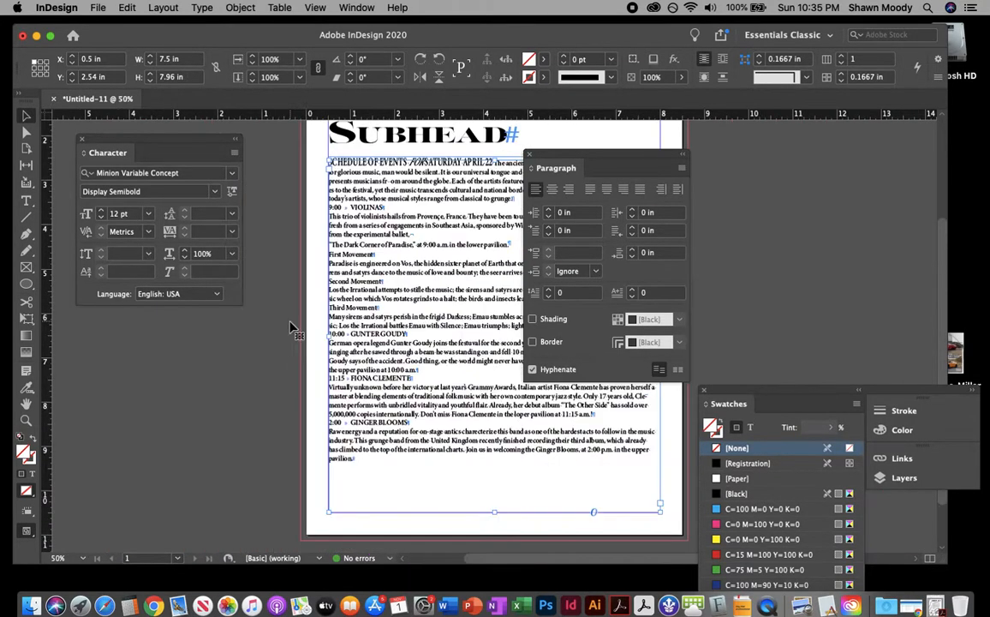
drag(376, 254, 310, 319)
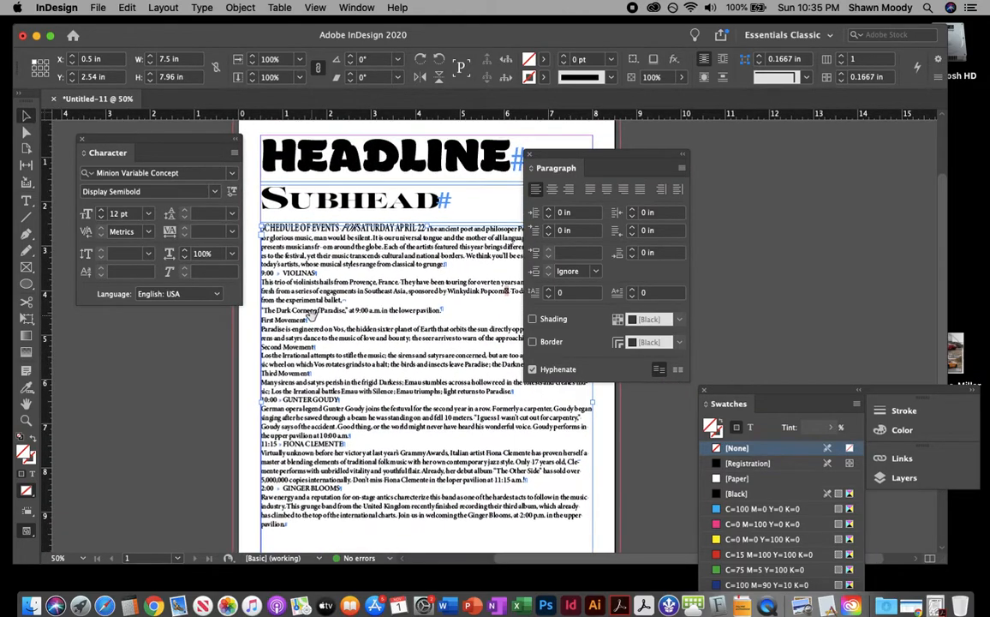
click(26, 201)
click(310, 323)
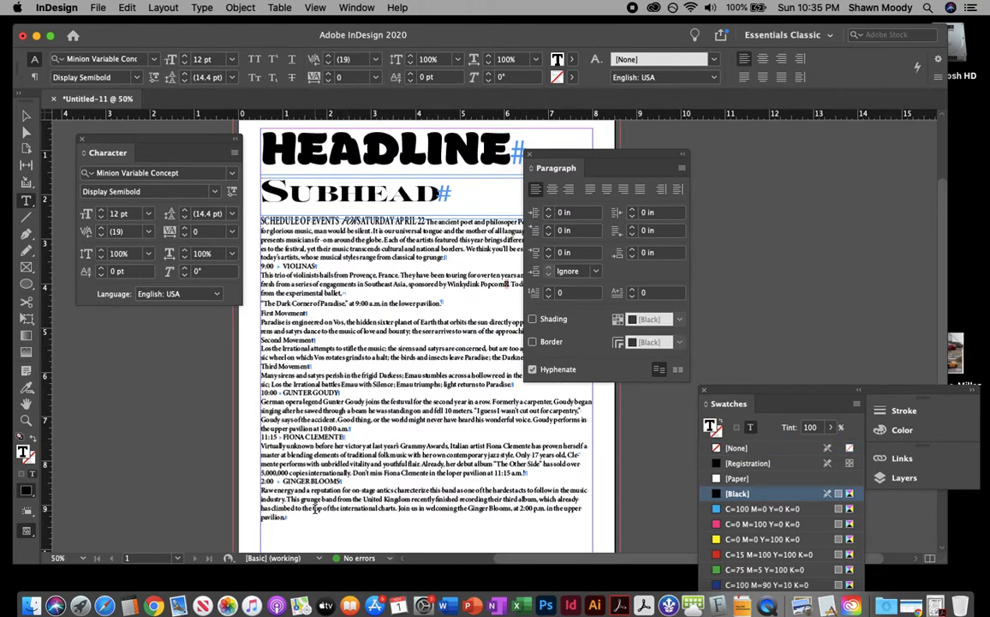
drag(301, 518, 259, 481)
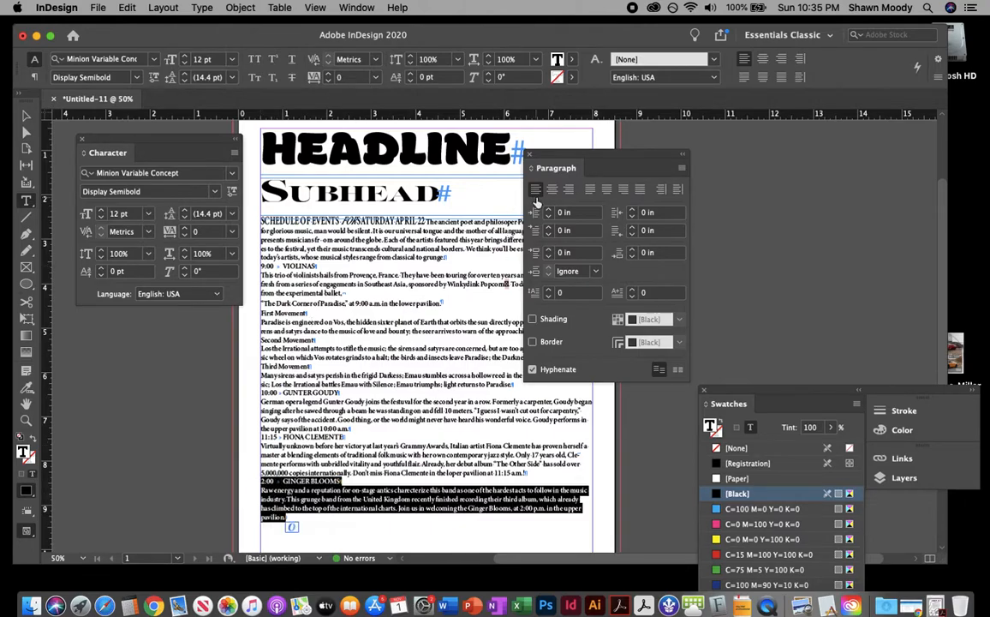